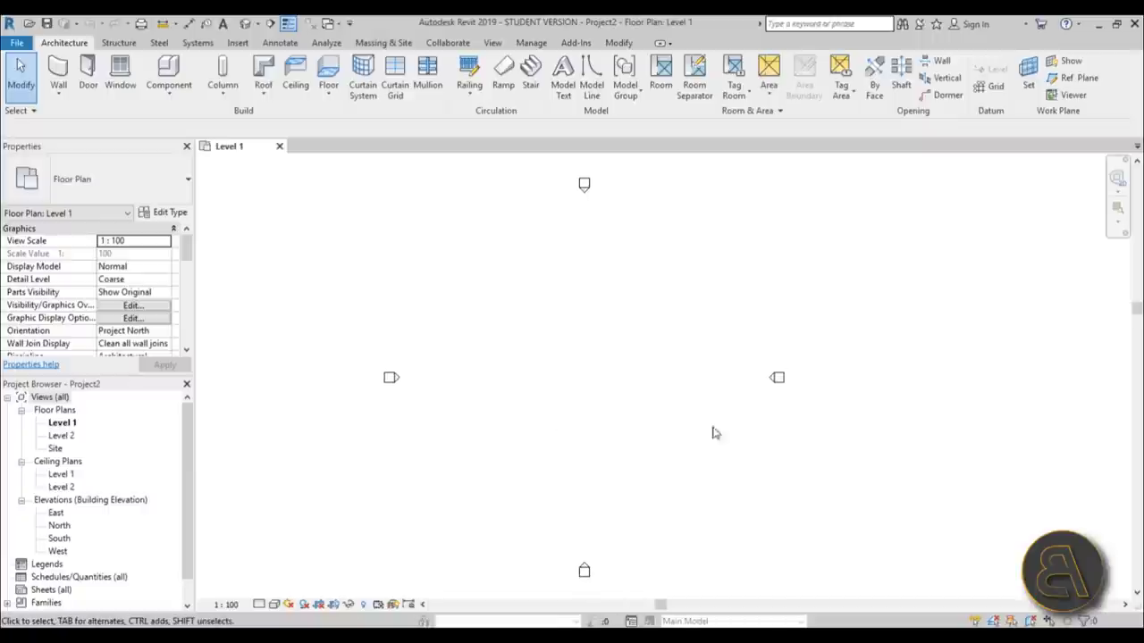
- Open the Level 2 floor plan
{"action": "left_click", "coordinate": [68, 438]}
{"action": "double_click", "coordinate": [68, 437]}
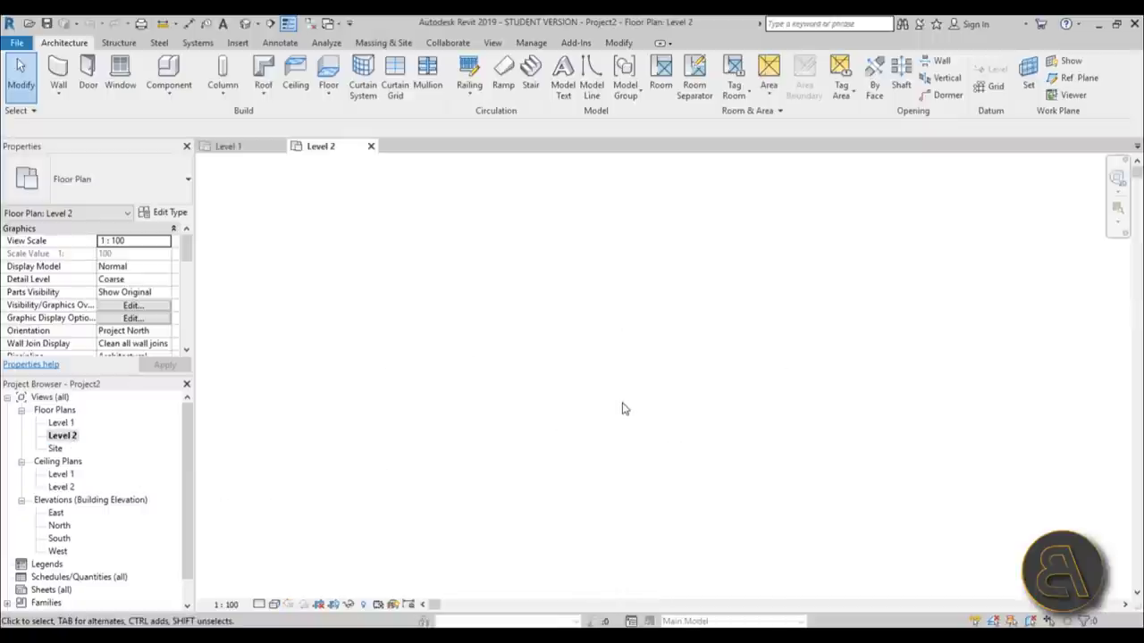
{"action": "middle_click_drag", "start_coordinate": [612, 409], "coordinate": [586, 390]}
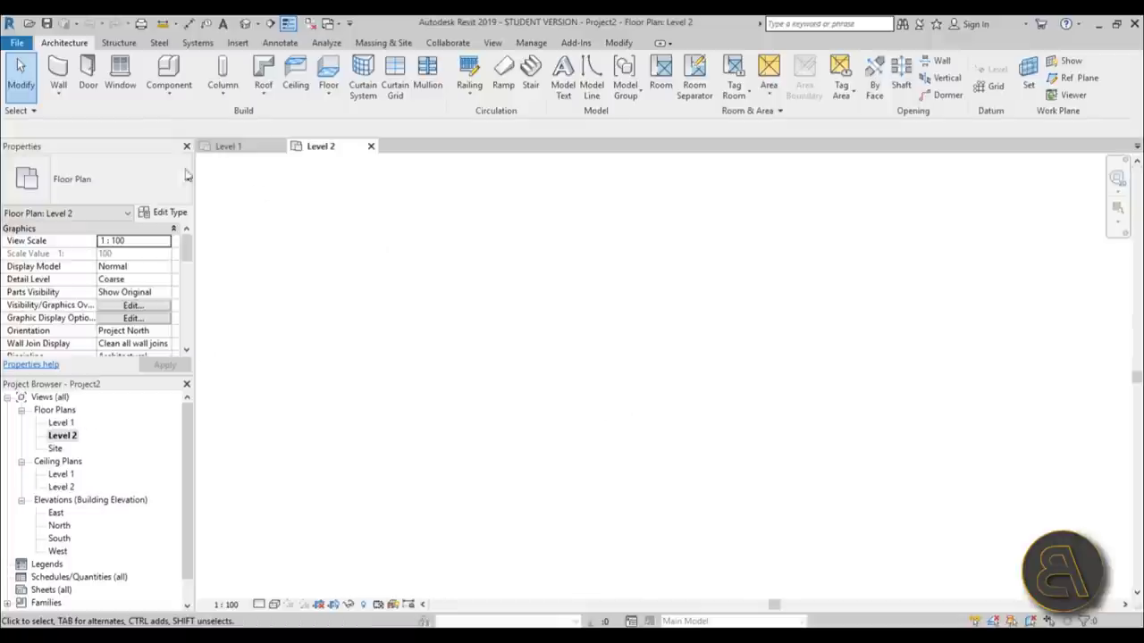
- Create a roof by footprint from a rectangular boundary about 6500 mm deep, with every edge defining slope, and finish the sketch
{"action": "left_click", "coordinate": [263, 72]}
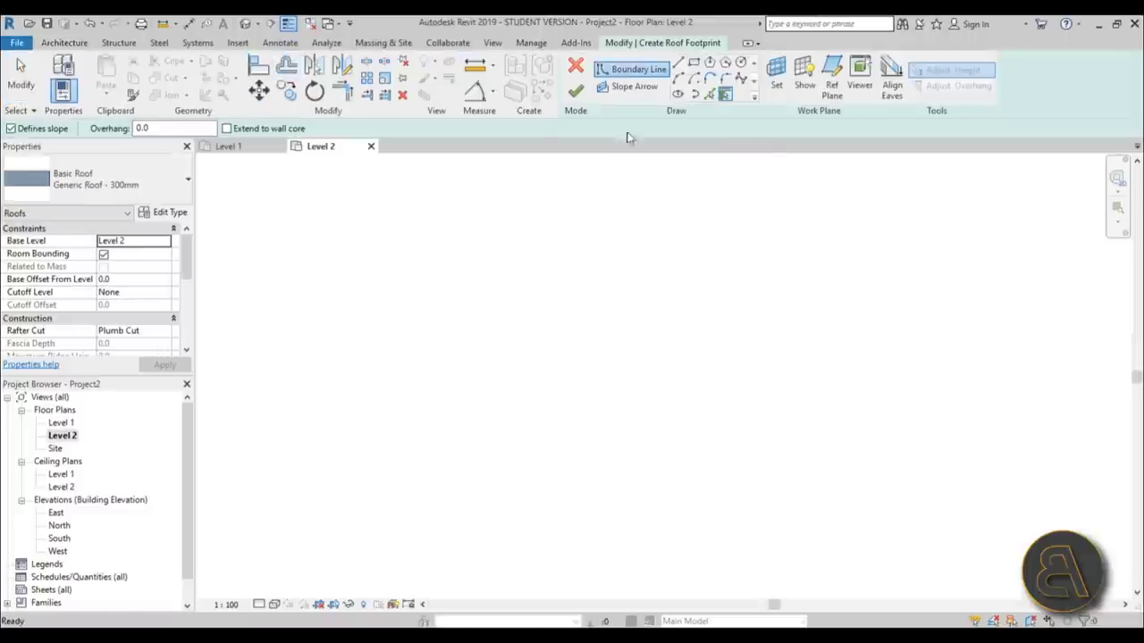
{"action": "left_click", "coordinate": [694, 62]}
{"action": "left_click", "coordinate": [489, 263]}
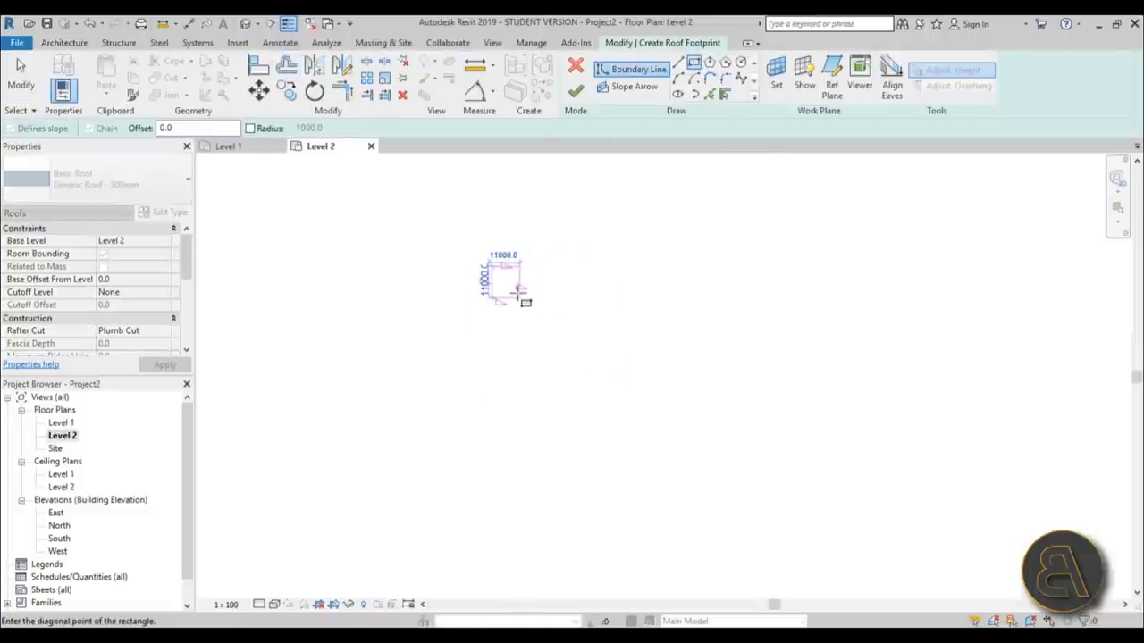
{"action": "scroll", "coordinate": [511, 286], "scroll_direction": "up", "scroll_amount": 5}
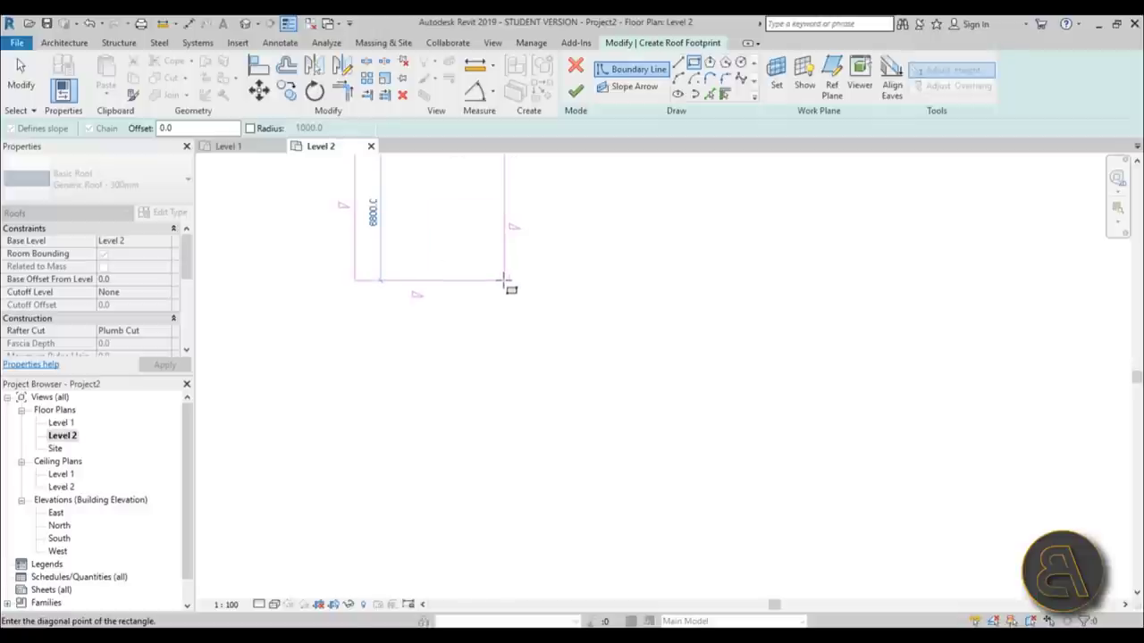
{"action": "middle_click_drag", "start_coordinate": [504, 281], "coordinate": [529, 378]}
{"action": "left_click", "coordinate": [551, 363]}
{"action": "scroll", "coordinate": [563, 377], "scroll_direction": "down", "scroll_amount": 4}
{"action": "scroll", "coordinate": [559, 340], "scroll_direction": "down", "scroll_amount": 3}
{"action": "key", "text": "Escape"}
{"action": "key", "text": "Escape"}
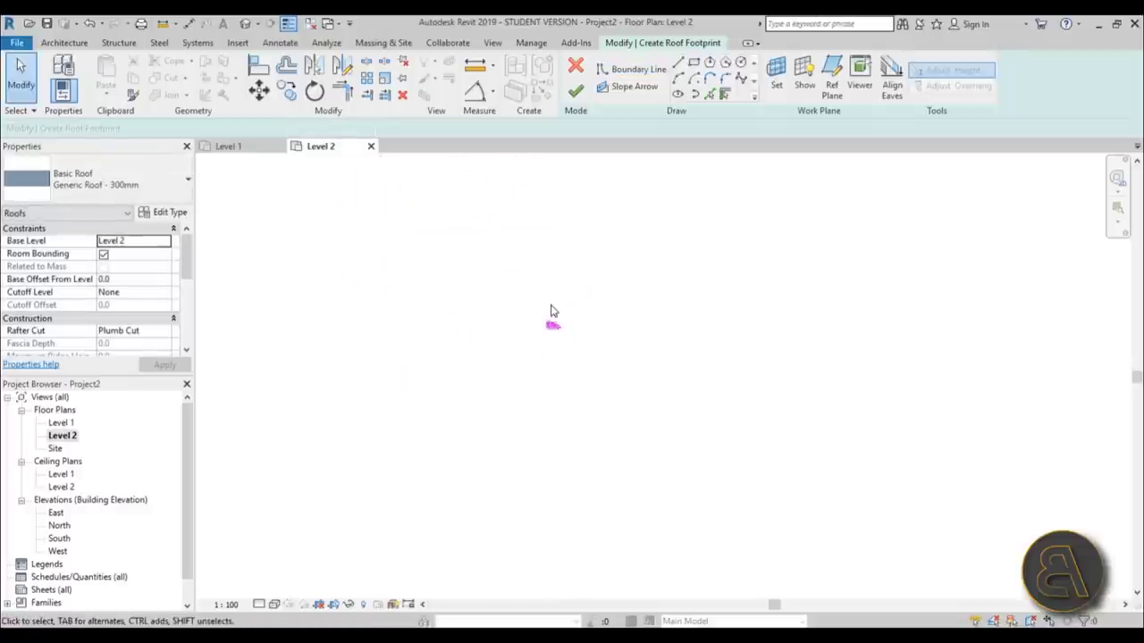
{"action": "scroll", "coordinate": [548, 333], "scroll_direction": "up", "scroll_amount": 5}
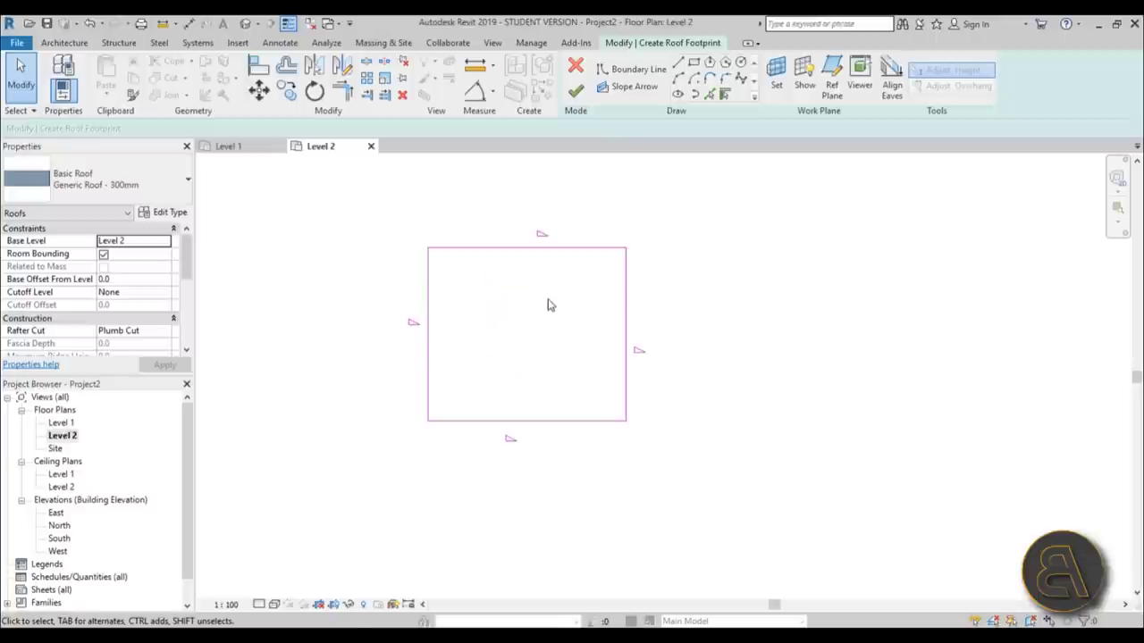
{"action": "scroll", "coordinate": [543, 308], "scroll_direction": "down", "scroll_amount": 1}
{"action": "left_click", "coordinate": [576, 90]}
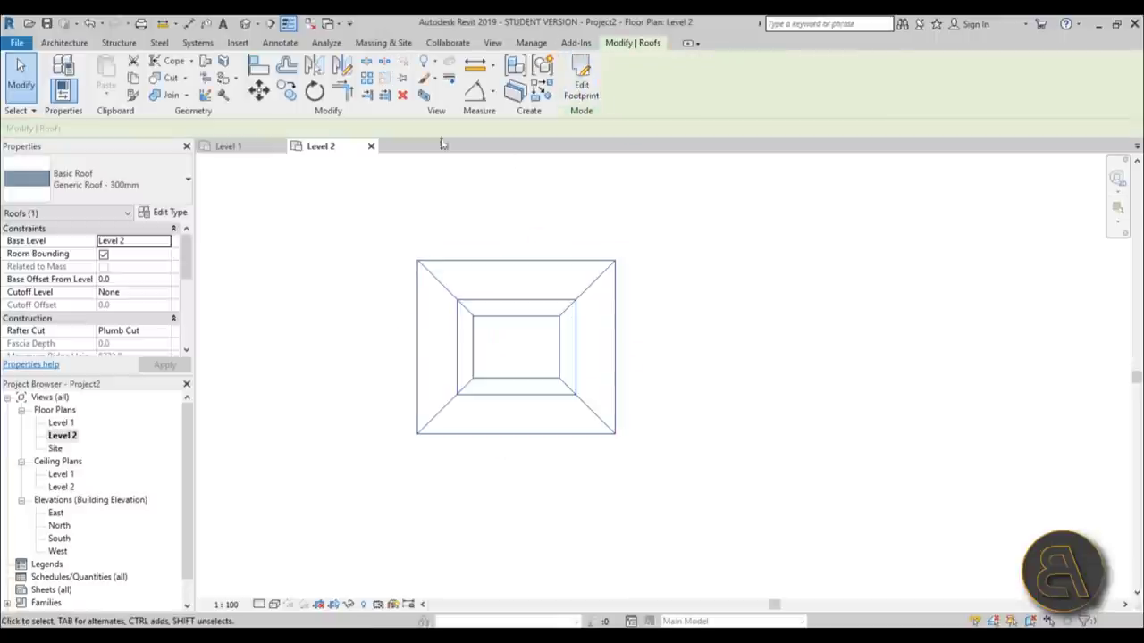
- In the default 3D view, move the roof a short distance and examine its hip shape from several angles
{"action": "left_click", "coordinate": [255, 27]}
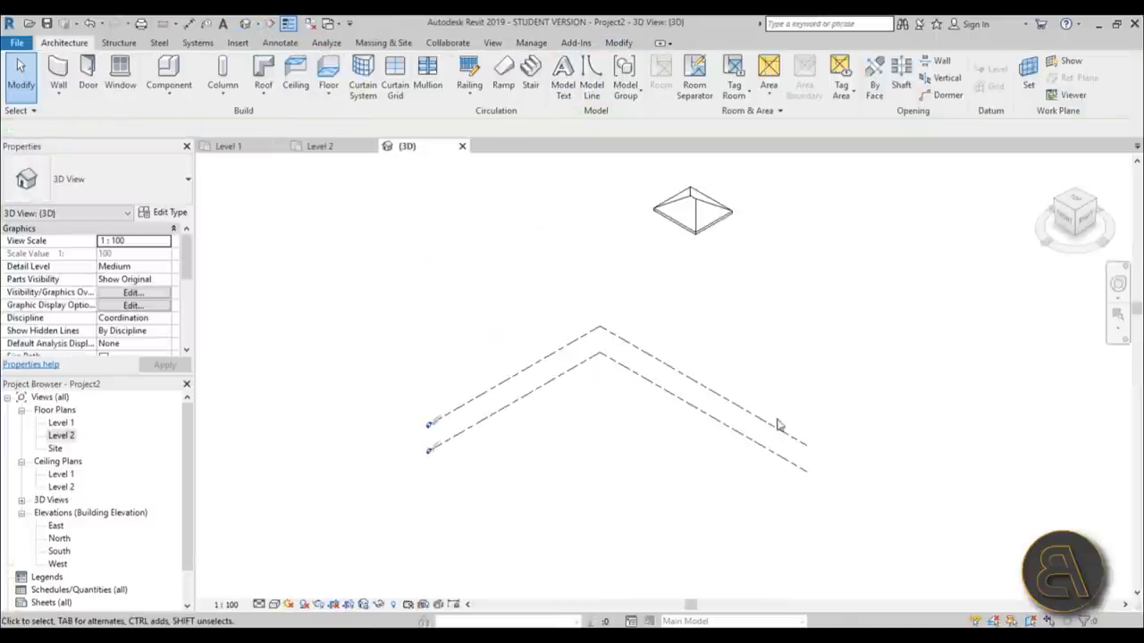
{"action": "middle_click_drag", "start_coordinate": [600, 247], "coordinate": [746, 268], "text": "shift"}
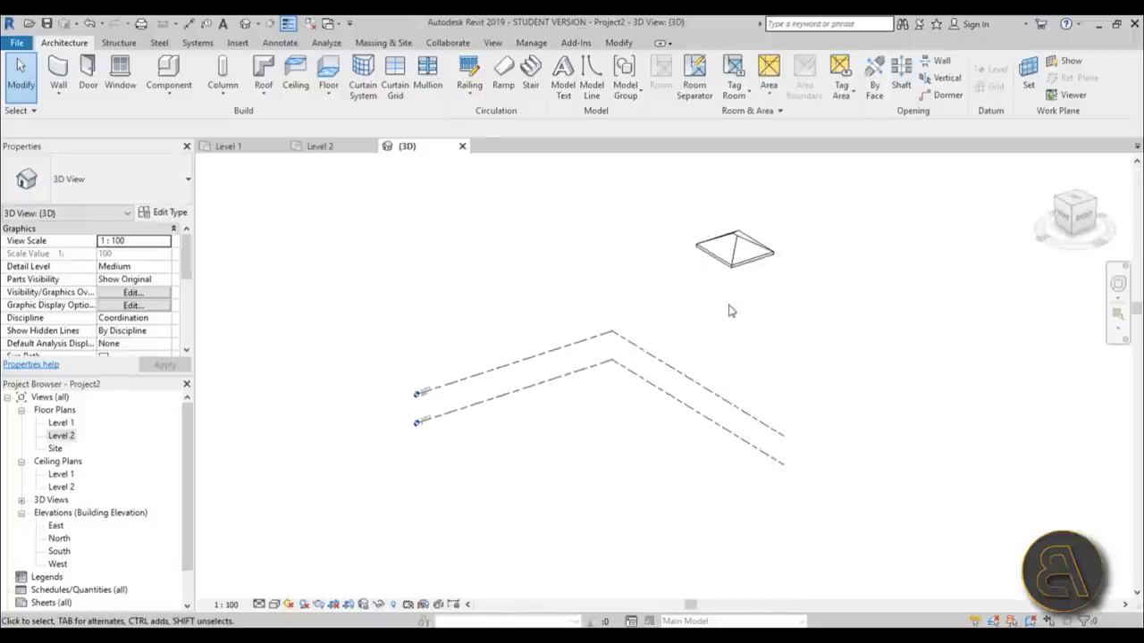
{"action": "left_click", "coordinate": [735, 250]}
{"action": "left_click_drag", "start_coordinate": [734, 250], "coordinate": [592, 451]}
{"action": "middle_click_drag", "start_coordinate": [592, 451], "coordinate": [539, 569], "text": "shift"}
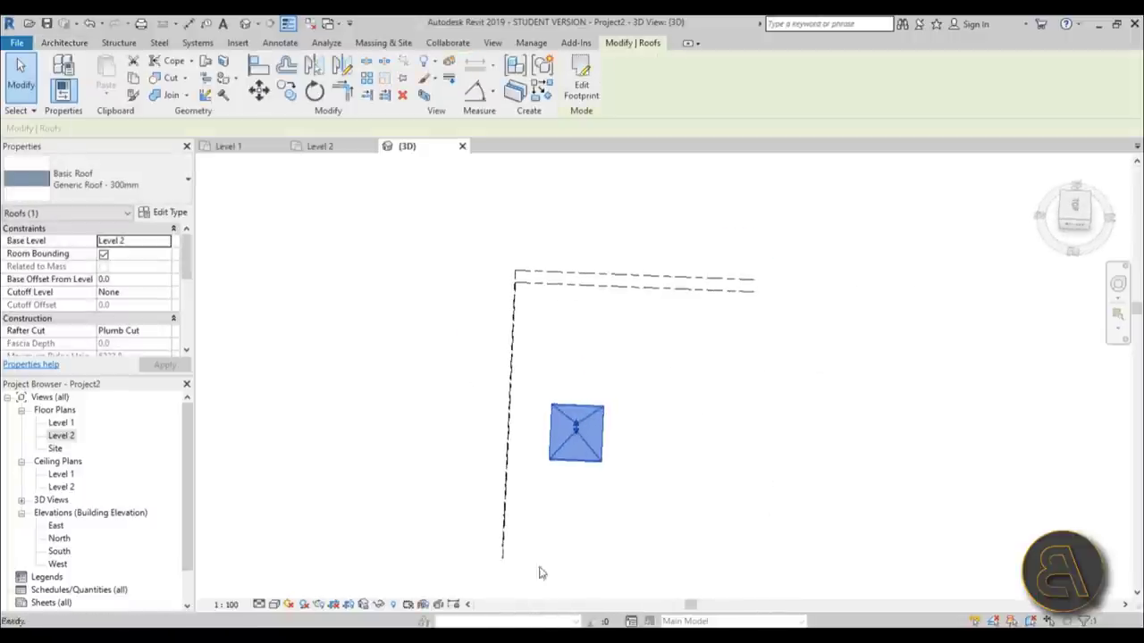
{"action": "left_click_drag", "start_coordinate": [589, 448], "coordinate": [631, 428]}
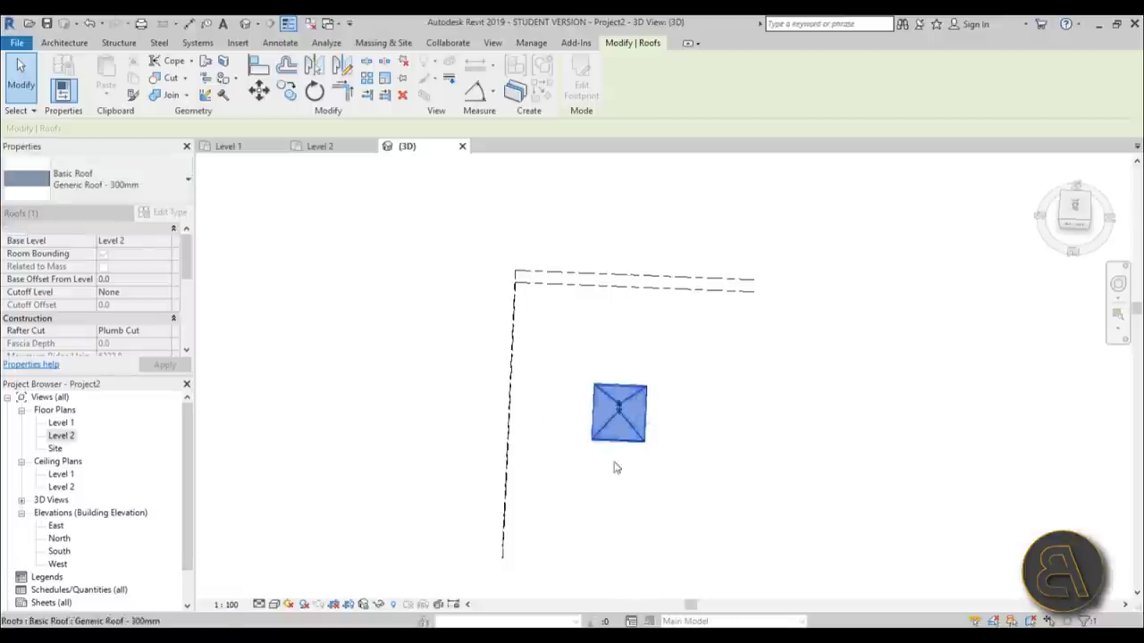
{"action": "left_click", "coordinate": [615, 468]}
{"action": "middle_click_drag", "start_coordinate": [615, 467], "coordinate": [761, 236], "text": "shift"}
{"action": "scroll", "coordinate": [582, 468], "scroll_direction": "up", "scroll_amount": 5}
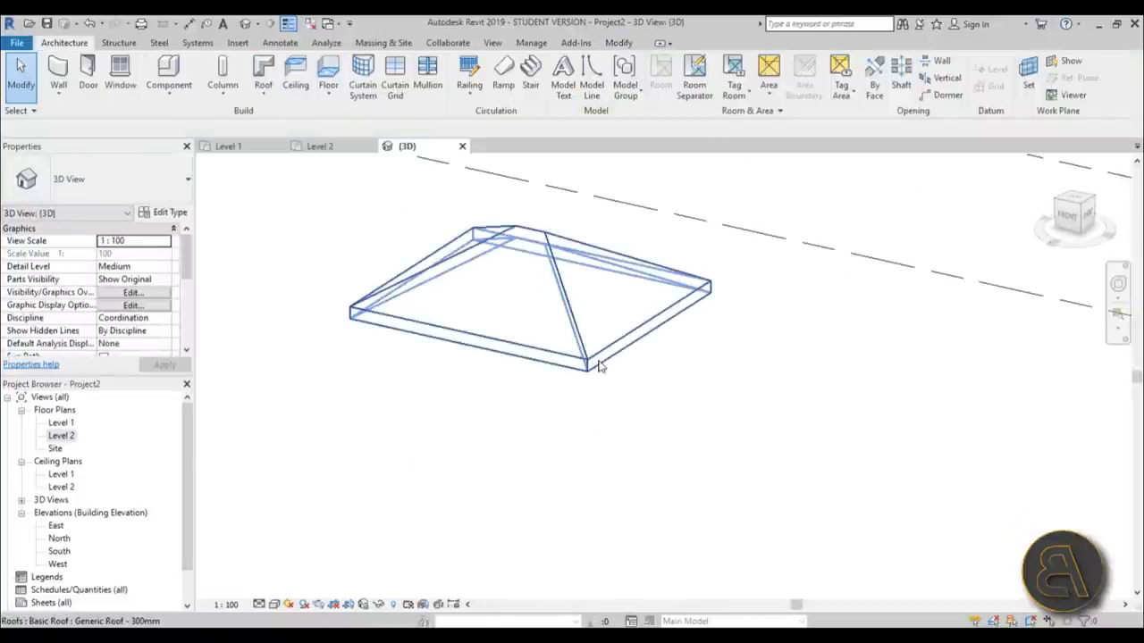
{"action": "middle_click_drag", "start_coordinate": [602, 349], "coordinate": [636, 394], "text": "shift"}
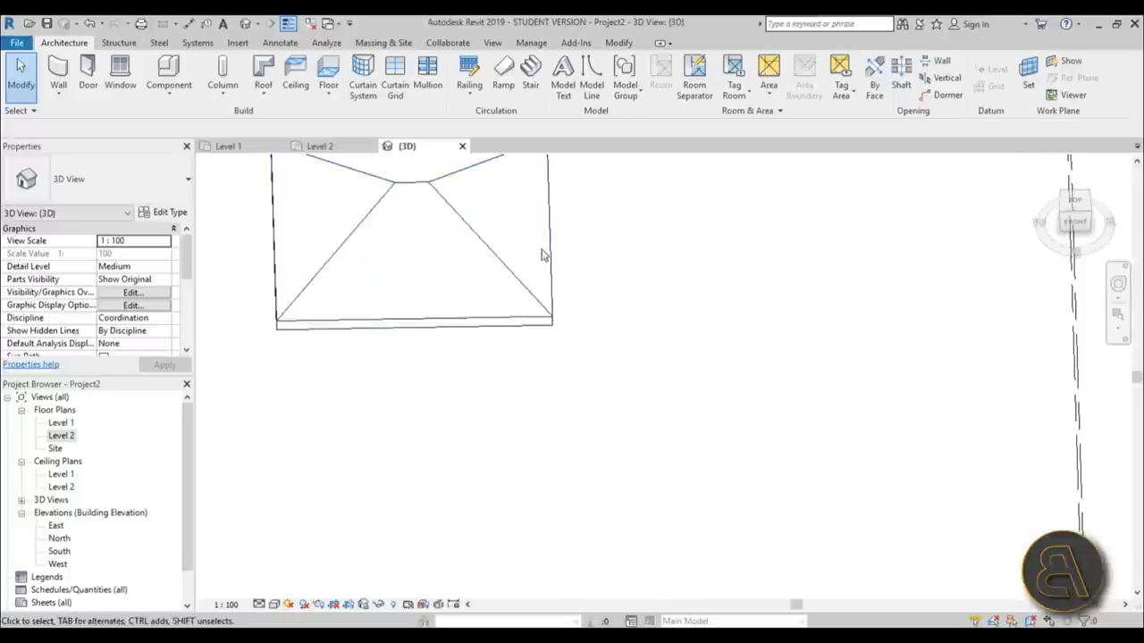
{"action": "middle_click_drag", "start_coordinate": [541, 256], "coordinate": [661, 372], "text": "shift"}
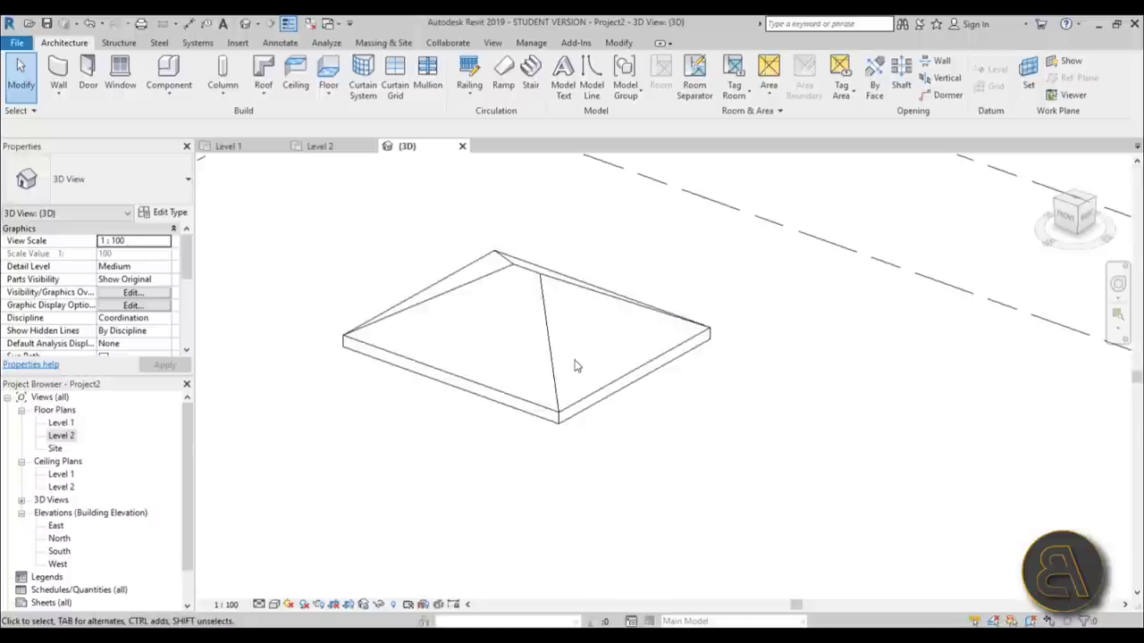
- Return to the Level 2 floor plan and open the roof's footprint for editing
{"action": "double_click", "coordinate": [60, 435]}
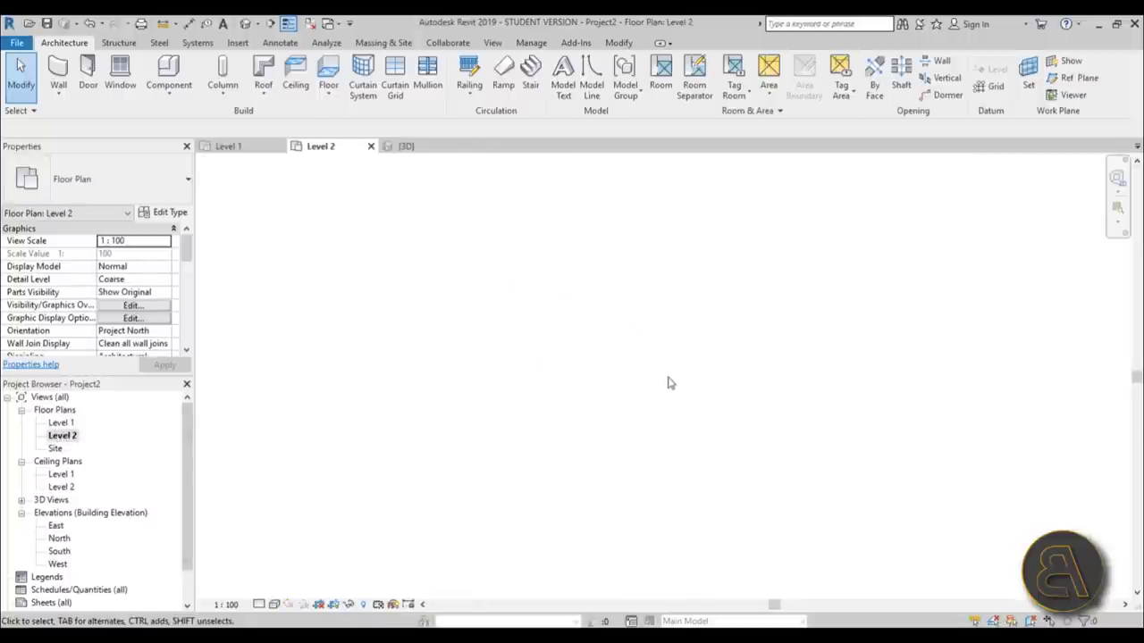
{"action": "middle_click", "coordinate": [500, 389]}
{"action": "middle_click", "coordinate": [500, 389]}
{"action": "scroll", "coordinate": [684, 378], "scroll_direction": "down", "scroll_amount": 3}
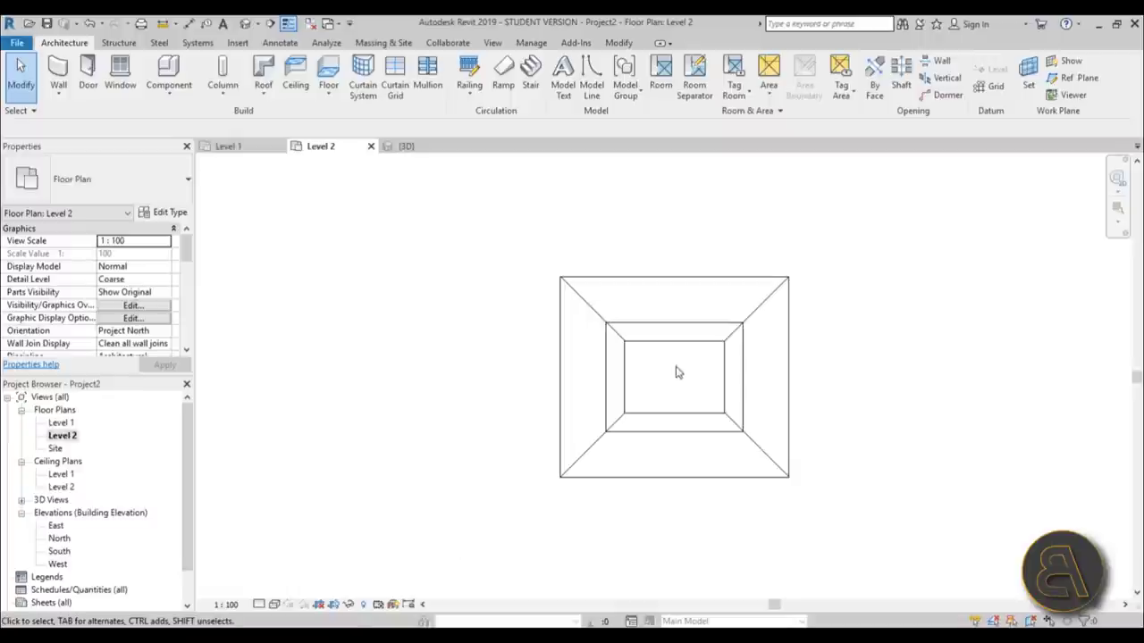
{"action": "middle_click_drag", "start_coordinate": [675, 366], "coordinate": [575, 314]}
{"action": "left_click", "coordinate": [581, 295]}
{"action": "middle_click_drag", "start_coordinate": [767, 309], "coordinate": [715, 324]}
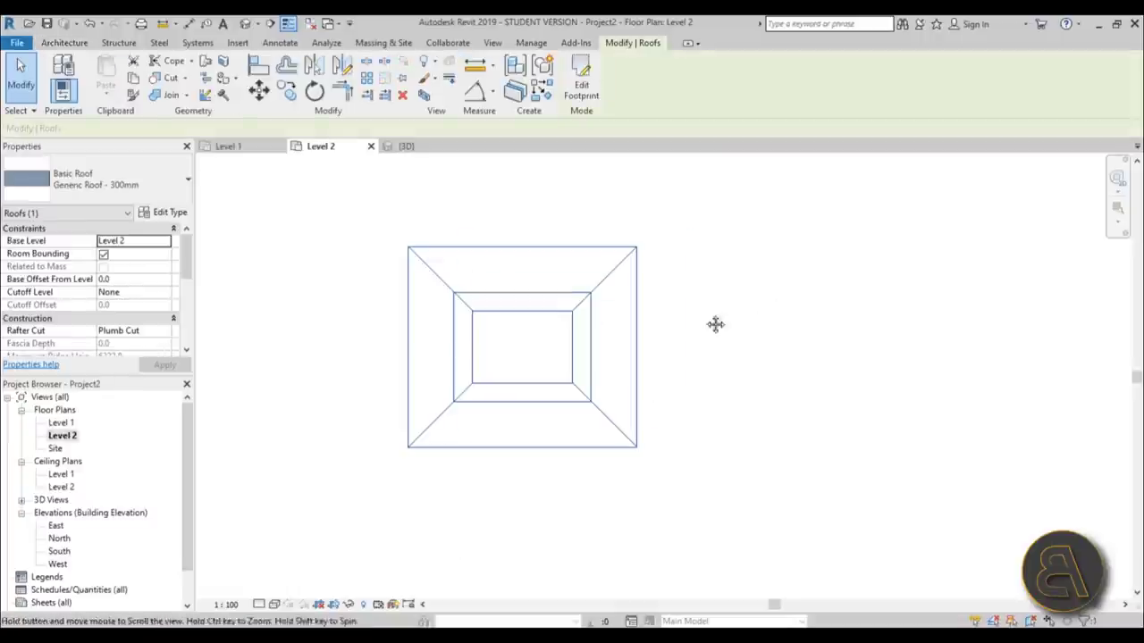
{"action": "left_click", "coordinate": [585, 100]}
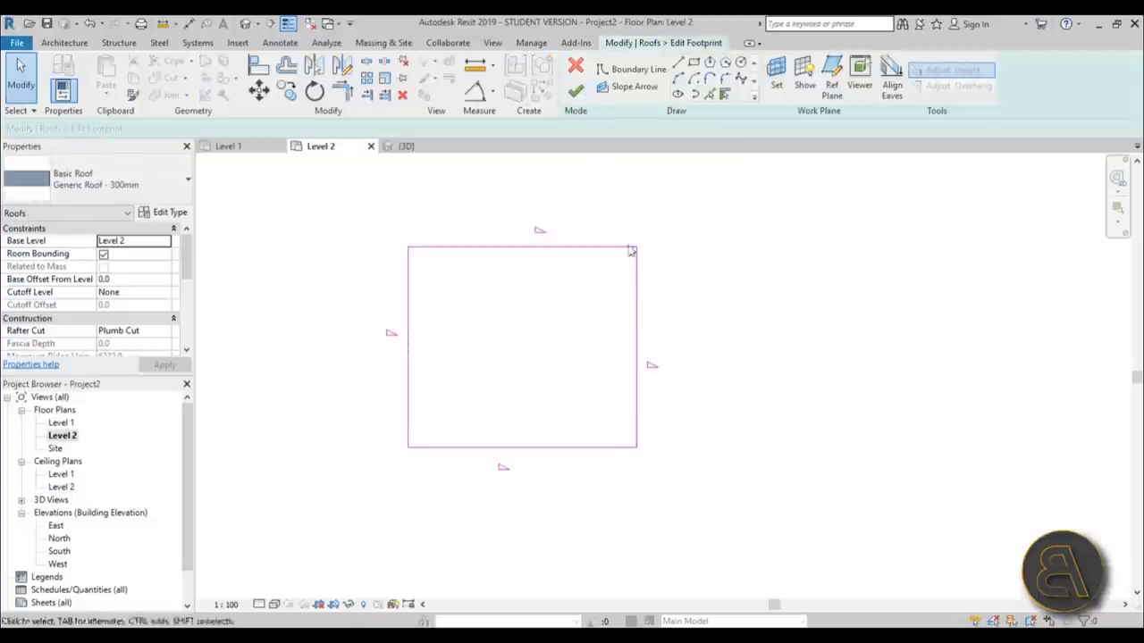
- Set Offset From Roof Base to 1000 for the left and right boundary lines and finish the footprint
{"action": "mouse_move", "coordinate": [682, 334]}
{"action": "left_mouse_down"}
{"action": "mouse_move", "coordinate": [296, 315]}
{"action": "mouse_move", "coordinate": [268, 330]}
{"action": "left_mouse_up"}
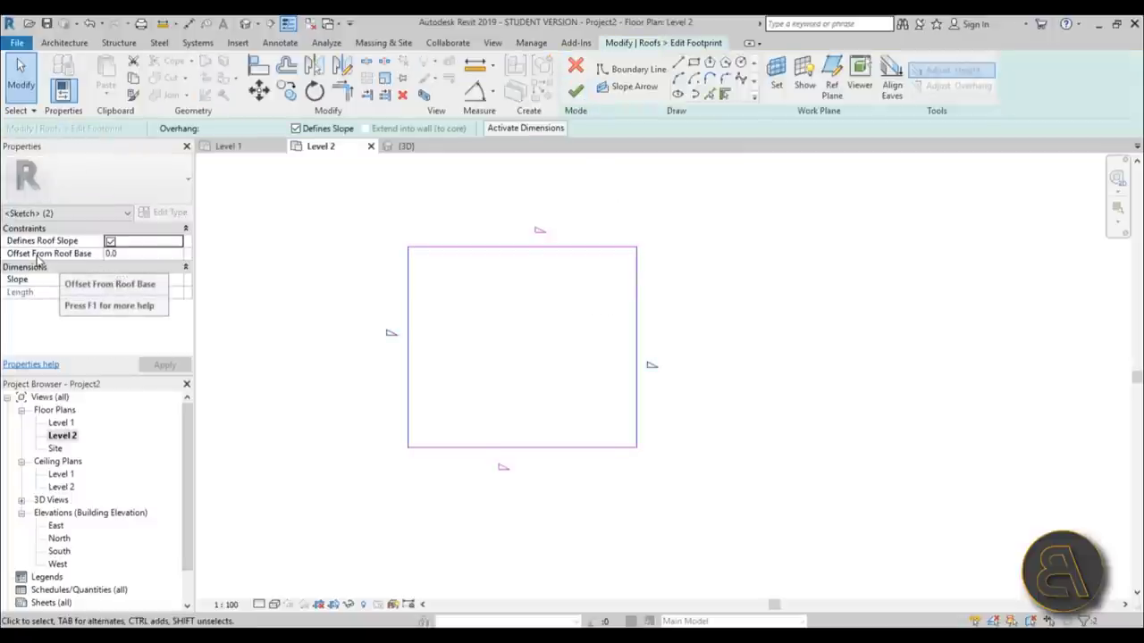
{"action": "left_click", "coordinate": [85, 255]}
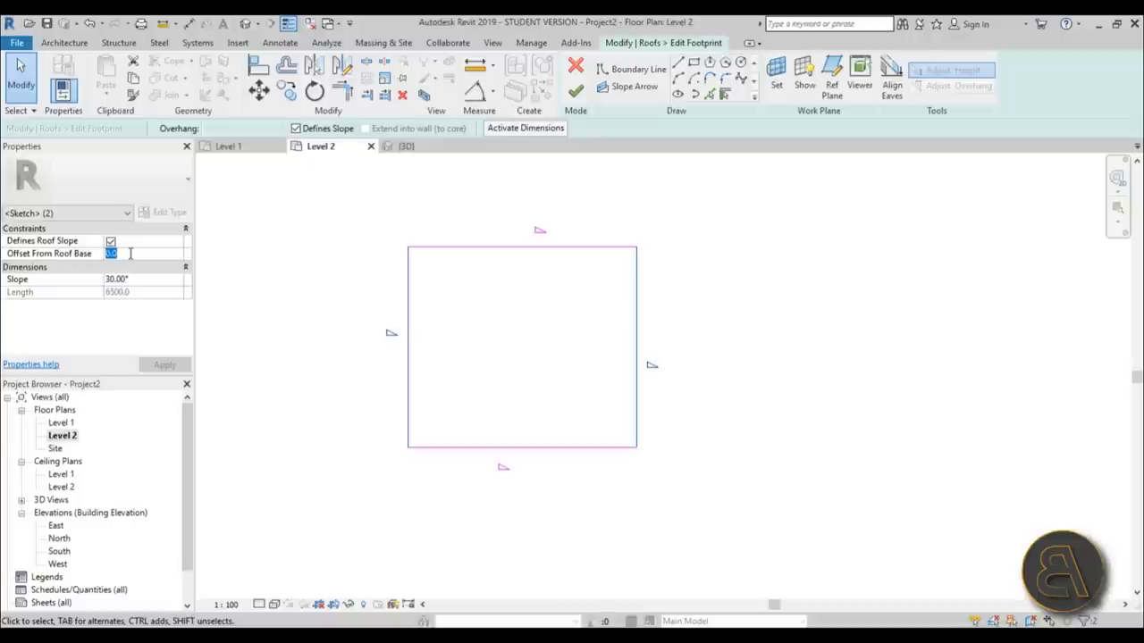
{"action": "left_click", "coordinate": [164, 364]}
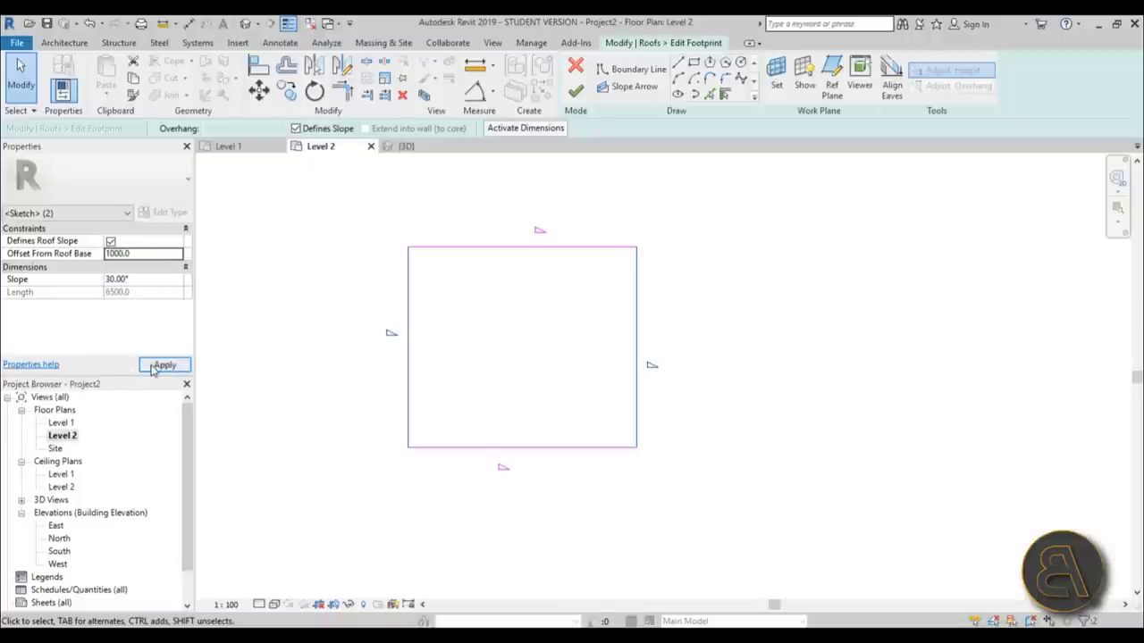
{"action": "left_click", "coordinate": [575, 90]}
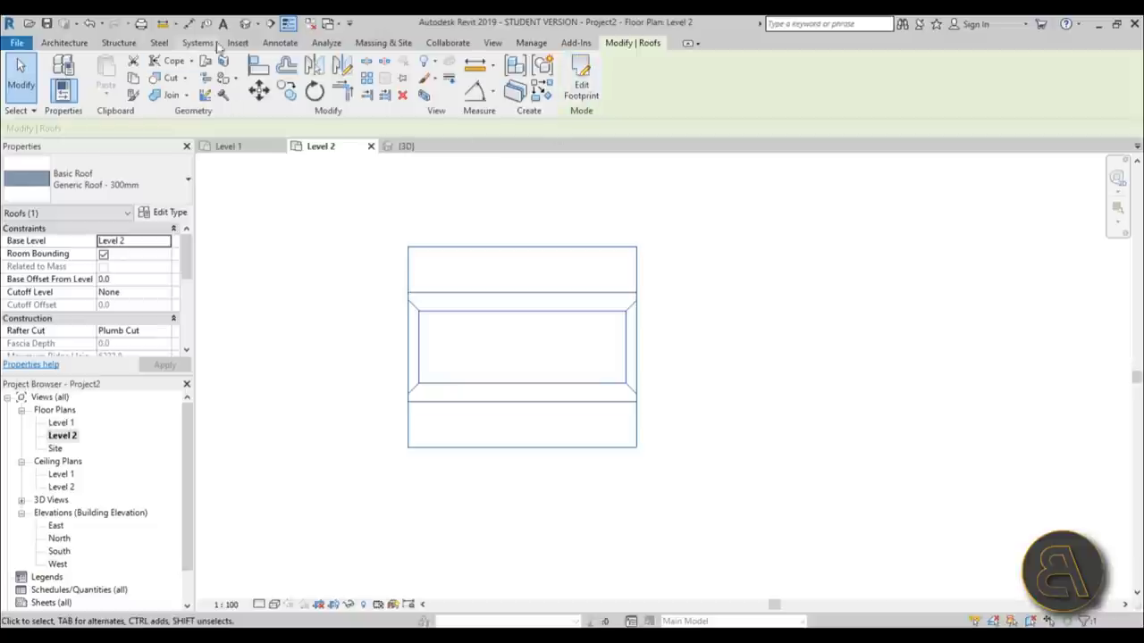
- Examine in the 3D view how the offset boundary lines change the roof's ends and eaves
{"action": "left_click", "coordinate": [248, 28]}
{"action": "middle_click_drag", "start_coordinate": [756, 358], "coordinate": [700, 423], "text": "shift"}
{"action": "scroll", "coordinate": [679, 389], "scroll_direction": "up", "scroll_amount": 3}
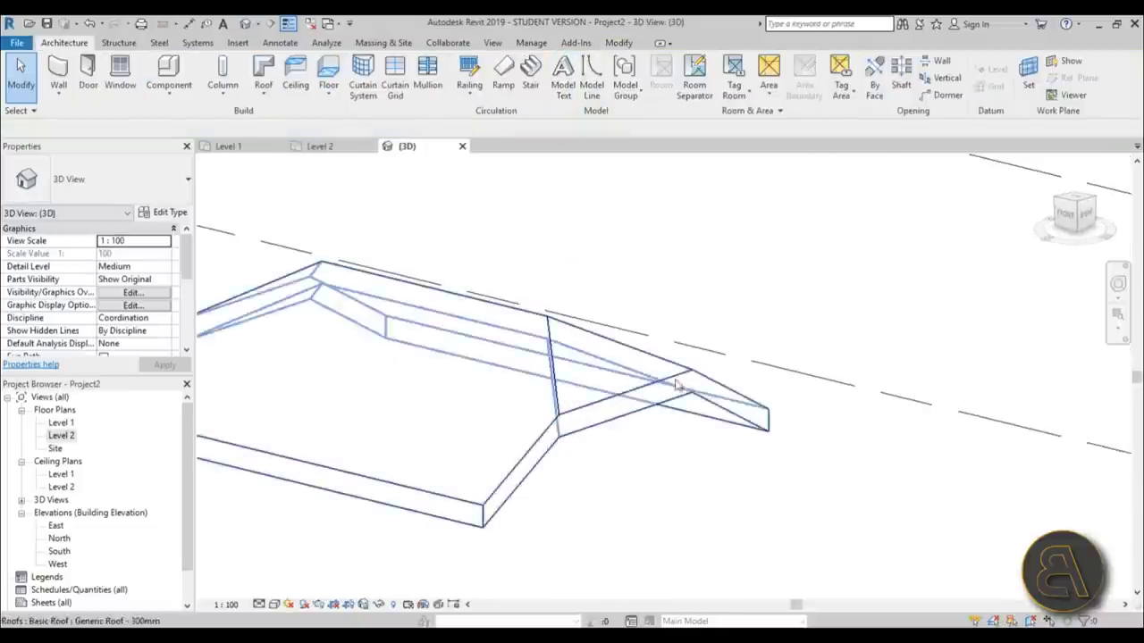
{"action": "mouse_move", "coordinate": [550, 427]}
{"action": "middle_mouse_down", "text": "shift"}
{"action": "mouse_move", "coordinate": [633, 464]}
{"action": "mouse_move", "coordinate": [736, 405]}
{"action": "mouse_move", "coordinate": [503, 500]}
{"action": "mouse_move", "coordinate": [534, 516]}
{"action": "mouse_move", "coordinate": [536, 418]}
{"action": "middle_mouse_up", "text": "shift"}
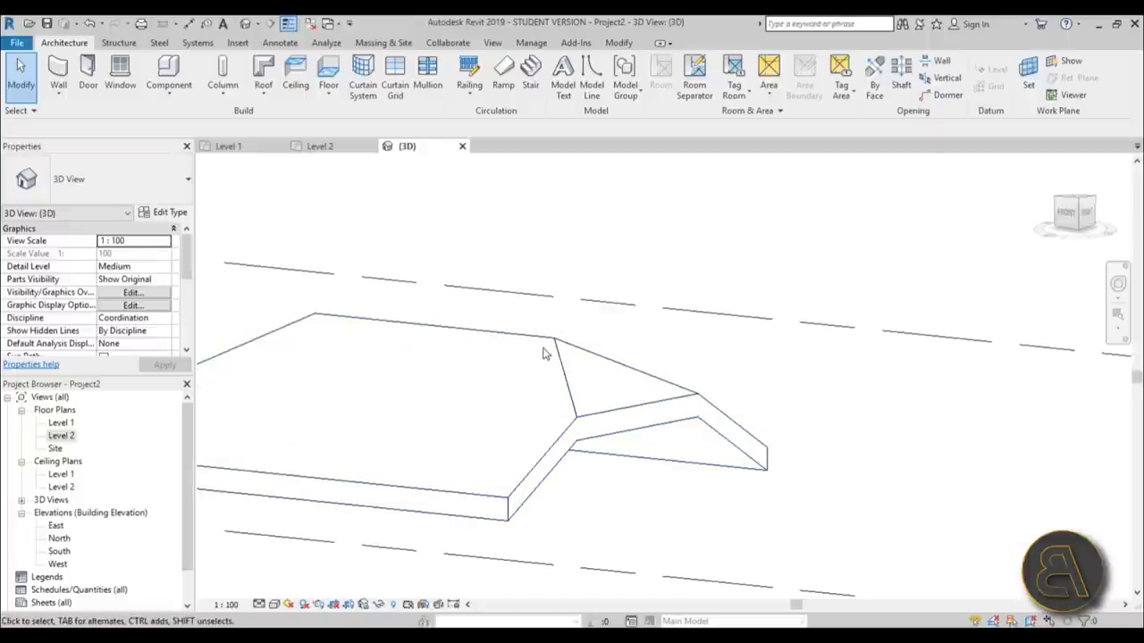
{"action": "middle_click_drag", "start_coordinate": [535, 402], "coordinate": [539, 437], "text": "shift"}
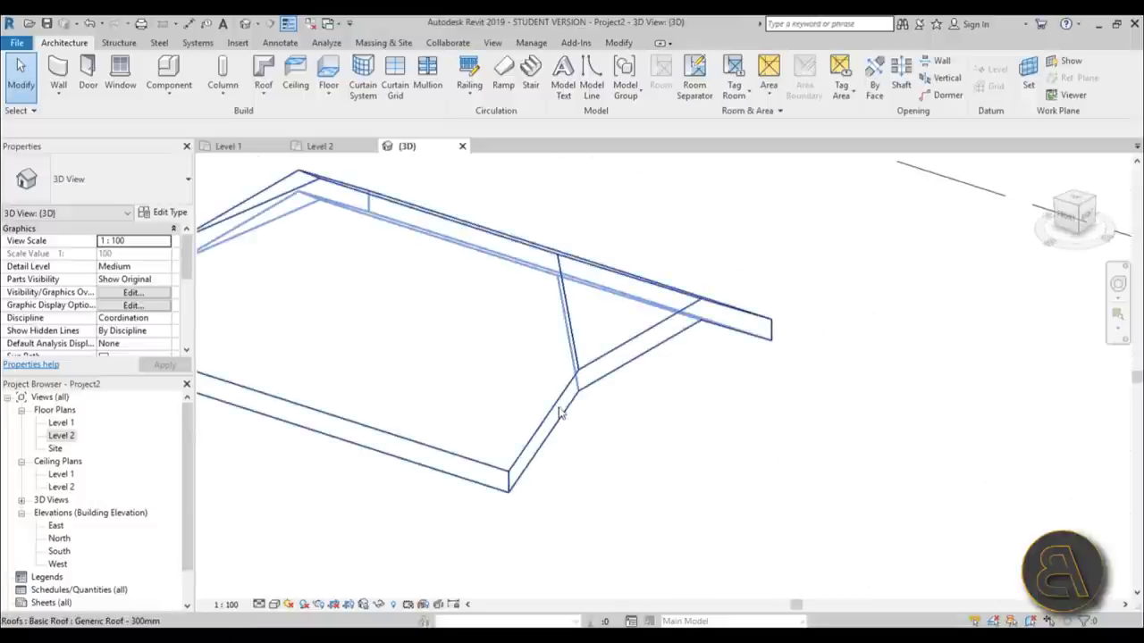
{"action": "middle_click_drag", "start_coordinate": [602, 409], "coordinate": [705, 383], "text": "shift"}
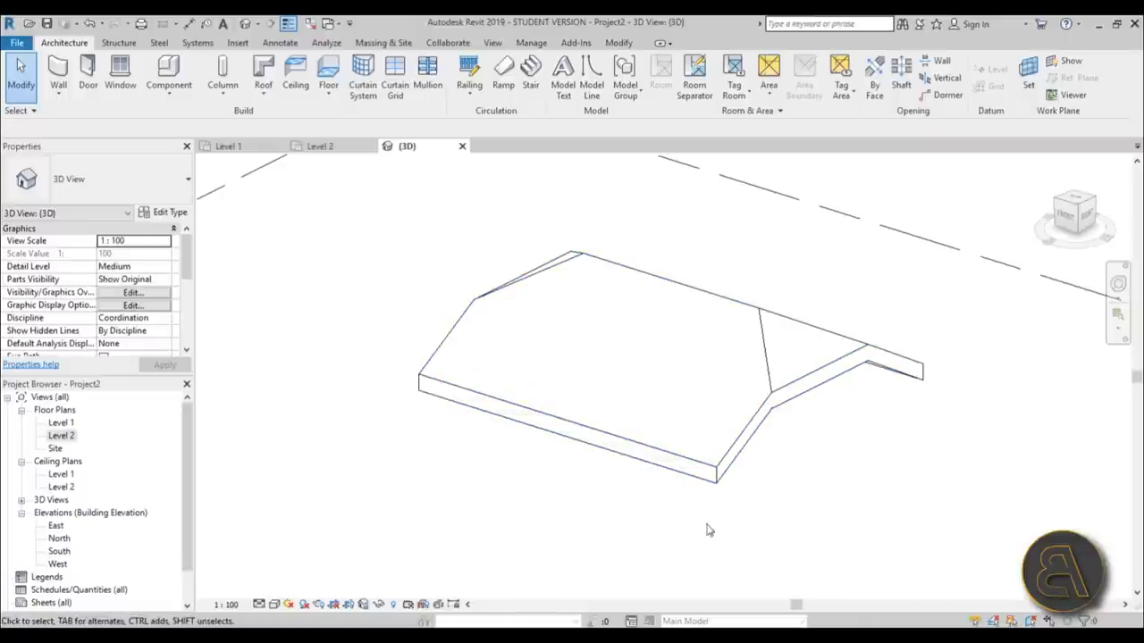
{"action": "middle_click_drag", "start_coordinate": [706, 530], "coordinate": [704, 508]}
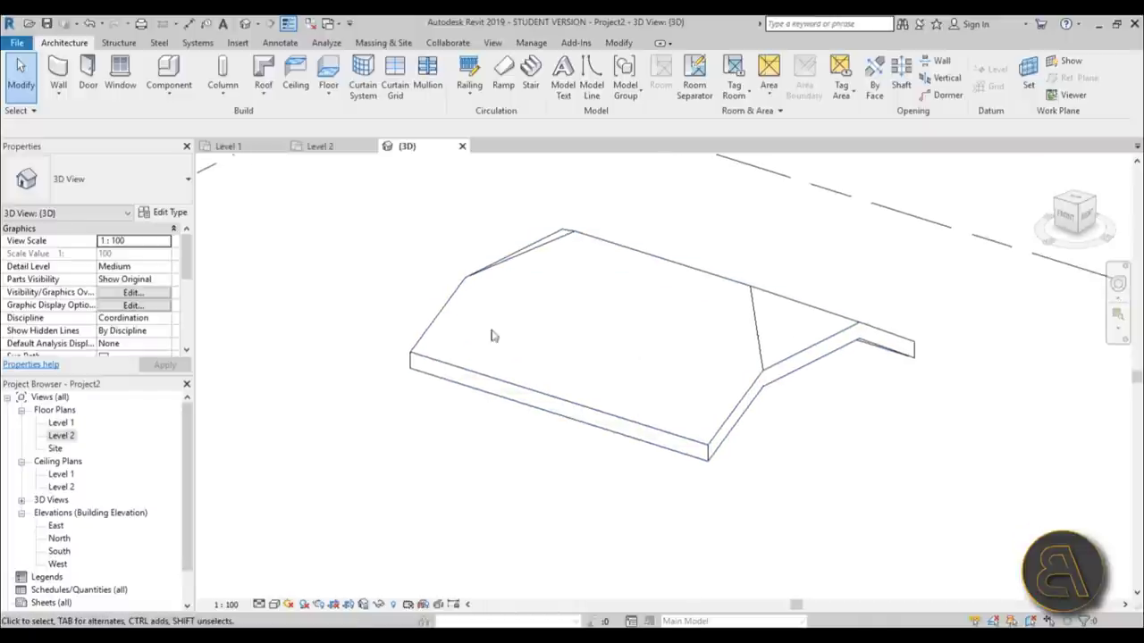
{"action": "middle_click_drag", "start_coordinate": [505, 437], "coordinate": [457, 439]}
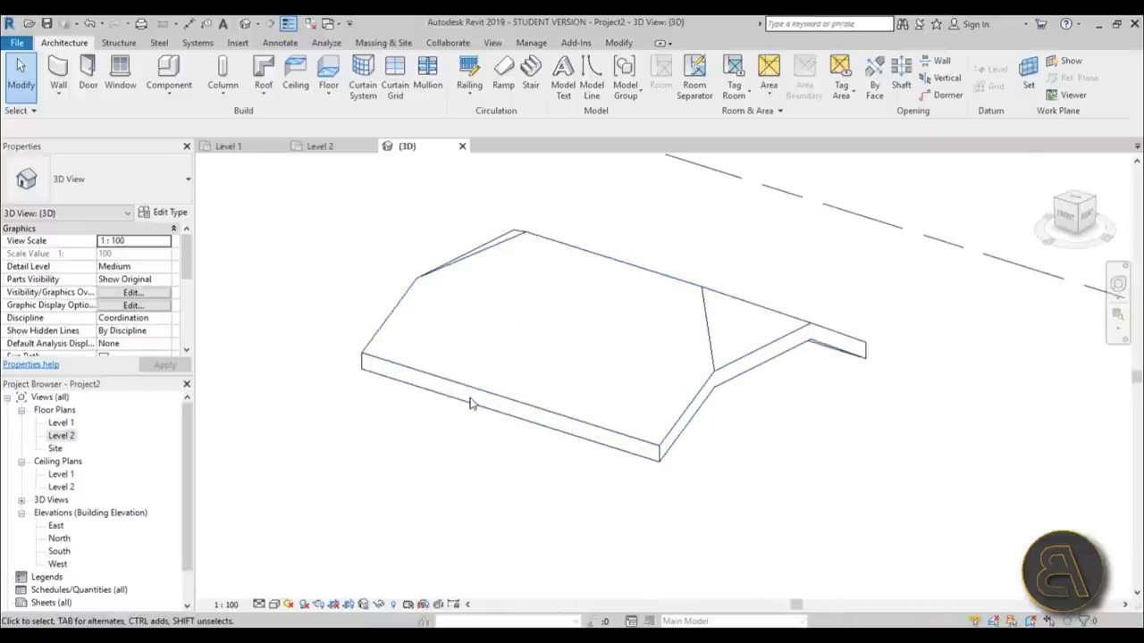
- Reopen the roof's footprint for editing on Level 2 and move its right boundary line outward to widen the rectangle
{"action": "left_click", "coordinate": [468, 403]}
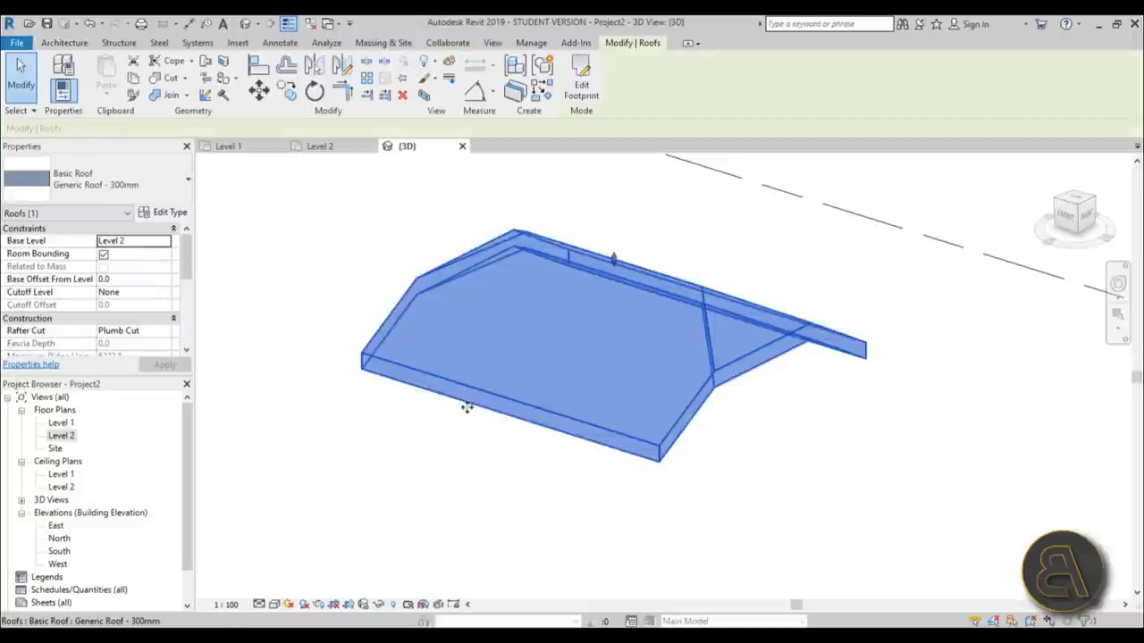
{"action": "double_click", "coordinate": [61, 436]}
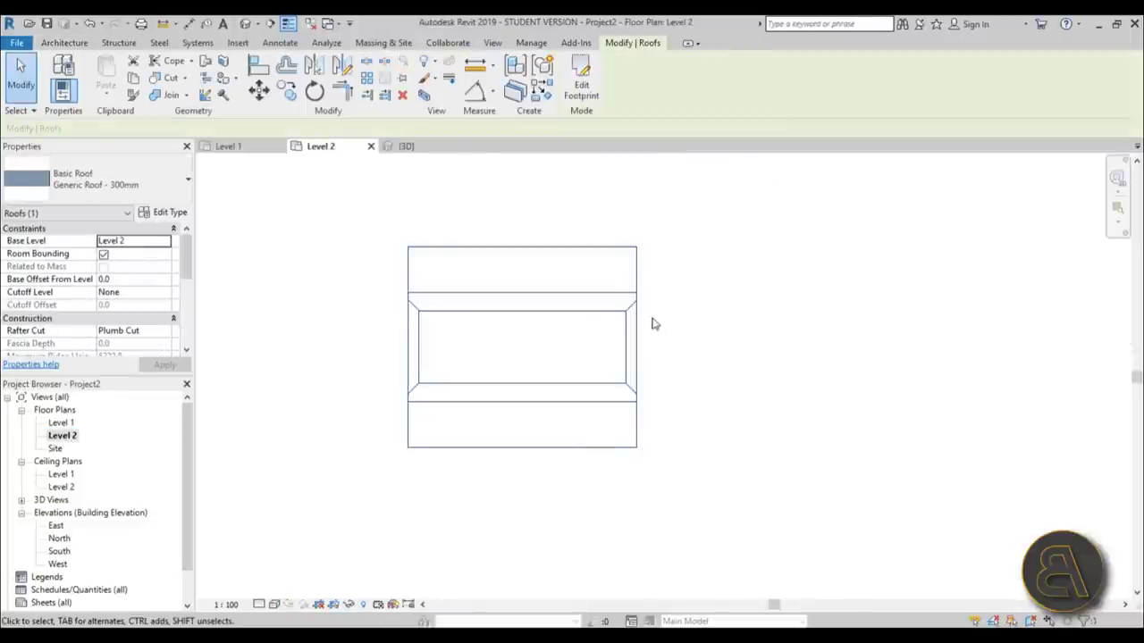
{"action": "scroll", "coordinate": [653, 324], "scroll_direction": "down", "scroll_amount": 1}
{"action": "left_click", "coordinate": [712, 401]}
{"action": "left_click", "coordinate": [594, 263]}
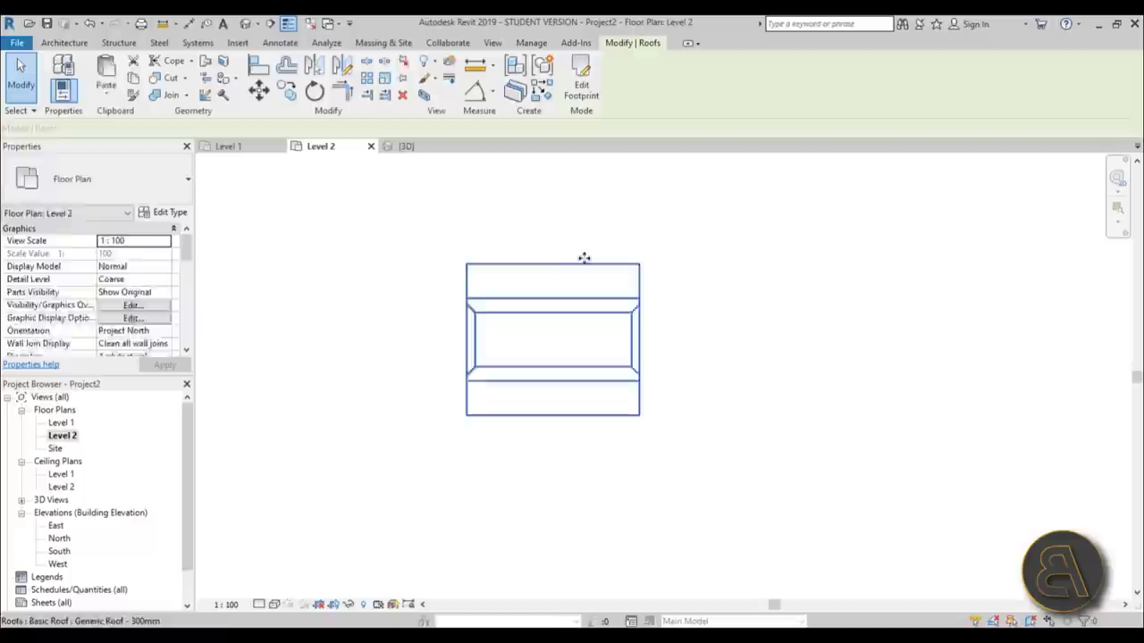
{"action": "left_click", "coordinate": [582, 88]}
{"action": "scroll", "coordinate": [566, 383], "scroll_direction": "up", "scroll_amount": 3}
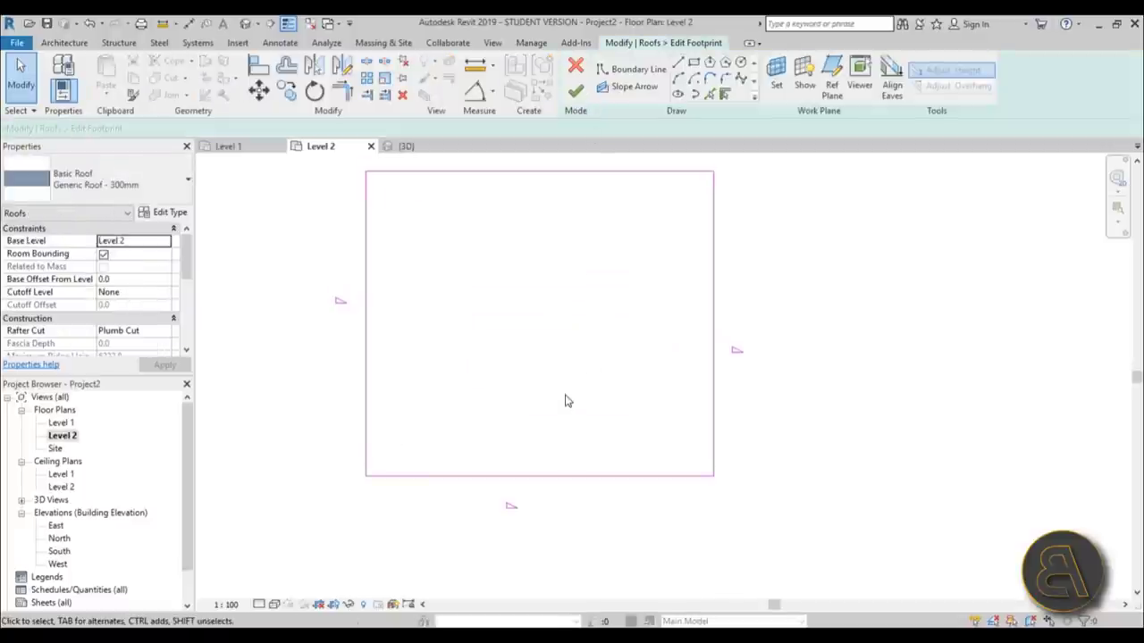
{"action": "scroll", "coordinate": [566, 401], "scroll_direction": "down", "scroll_amount": 1}
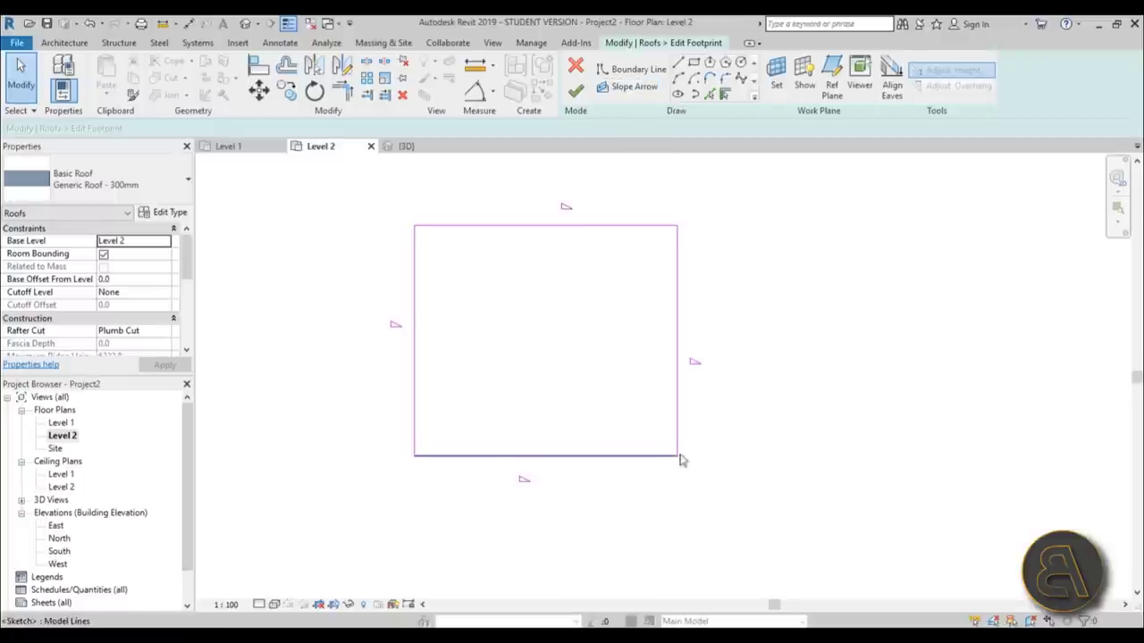
{"action": "left_click_drag", "start_coordinate": [677, 421], "coordinate": [858, 417]}
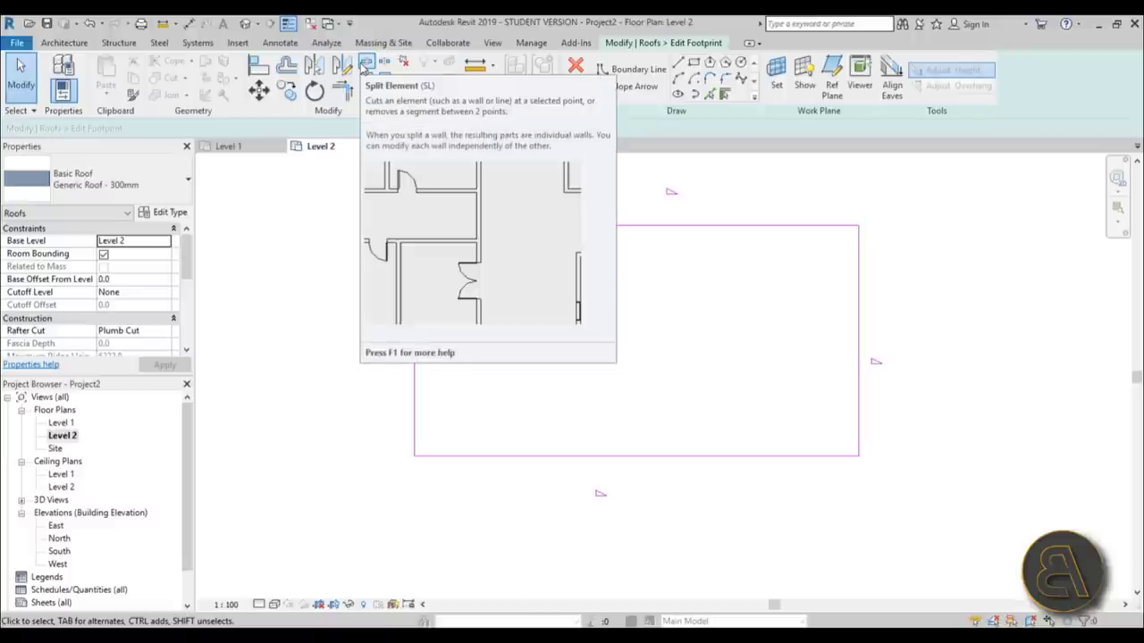
- Split the footprint's lower boundary line about 6100 mm from its left end and again 2500 mm to each side of that point
{"action": "left_click", "coordinate": [366, 70]}
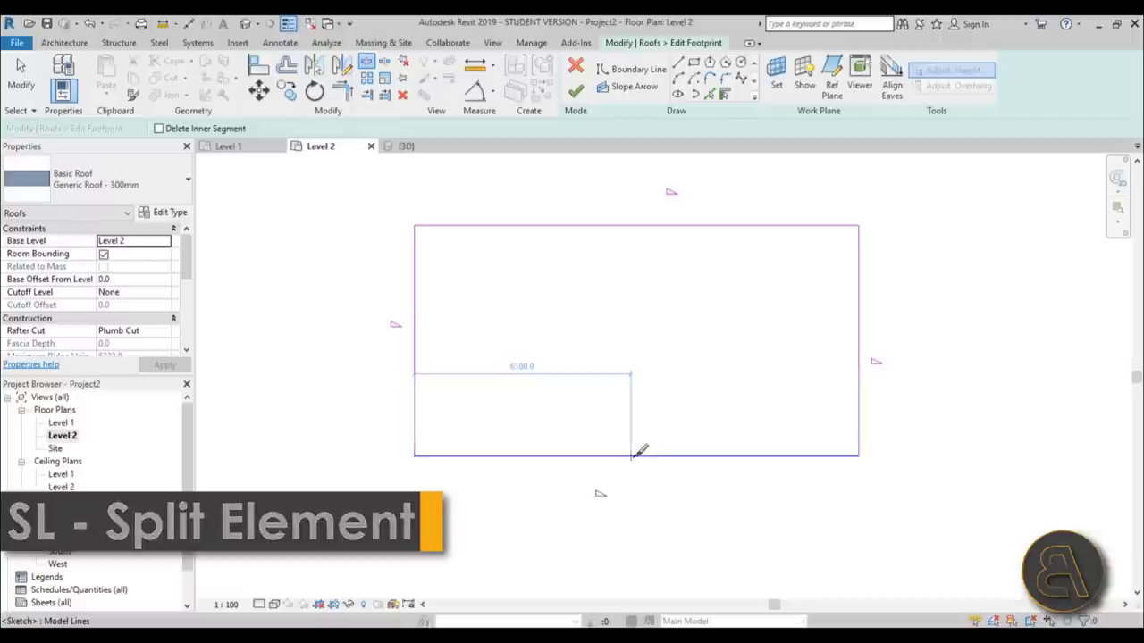
{"action": "scroll", "coordinate": [630, 456], "scroll_direction": "up", "scroll_amount": 3}
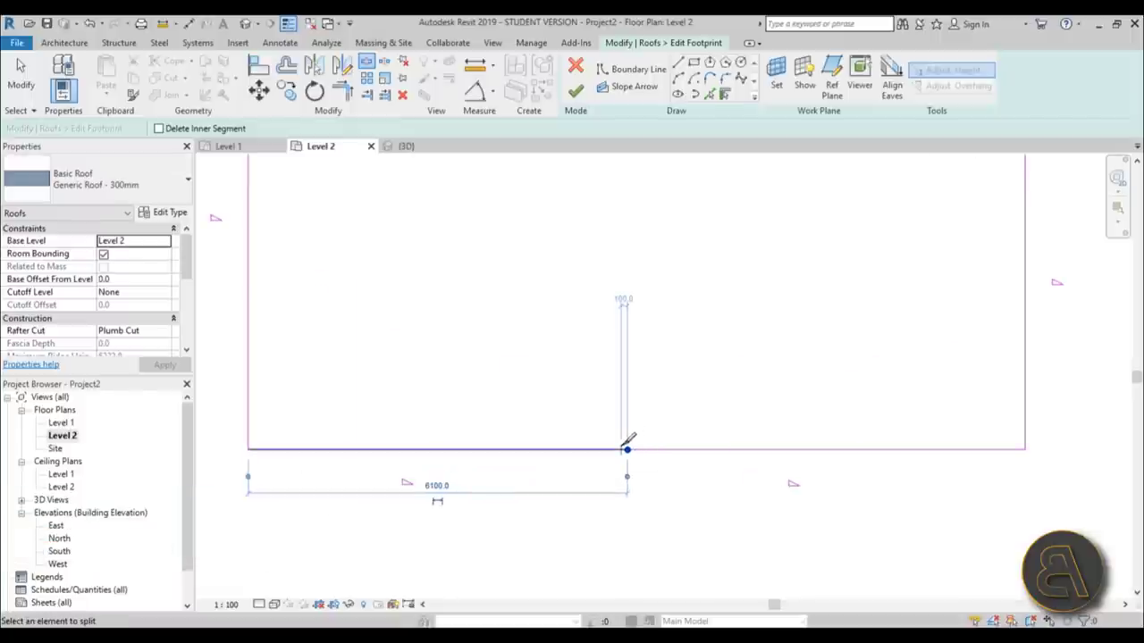
{"action": "left_click", "coordinate": [626, 447]}
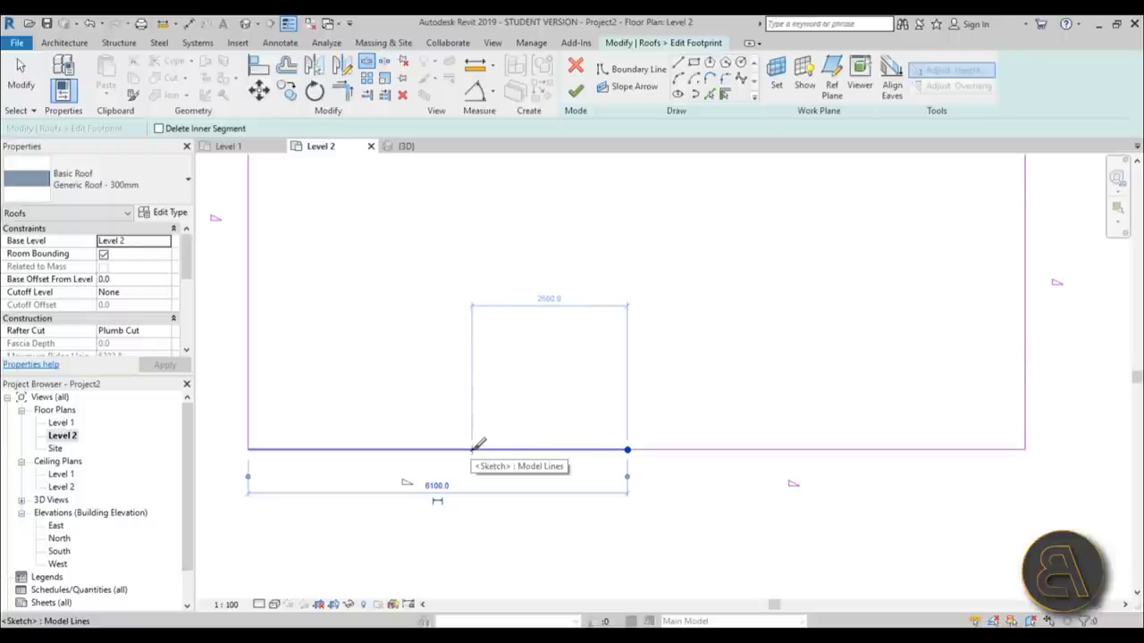
{"action": "left_click", "coordinate": [472, 449]}
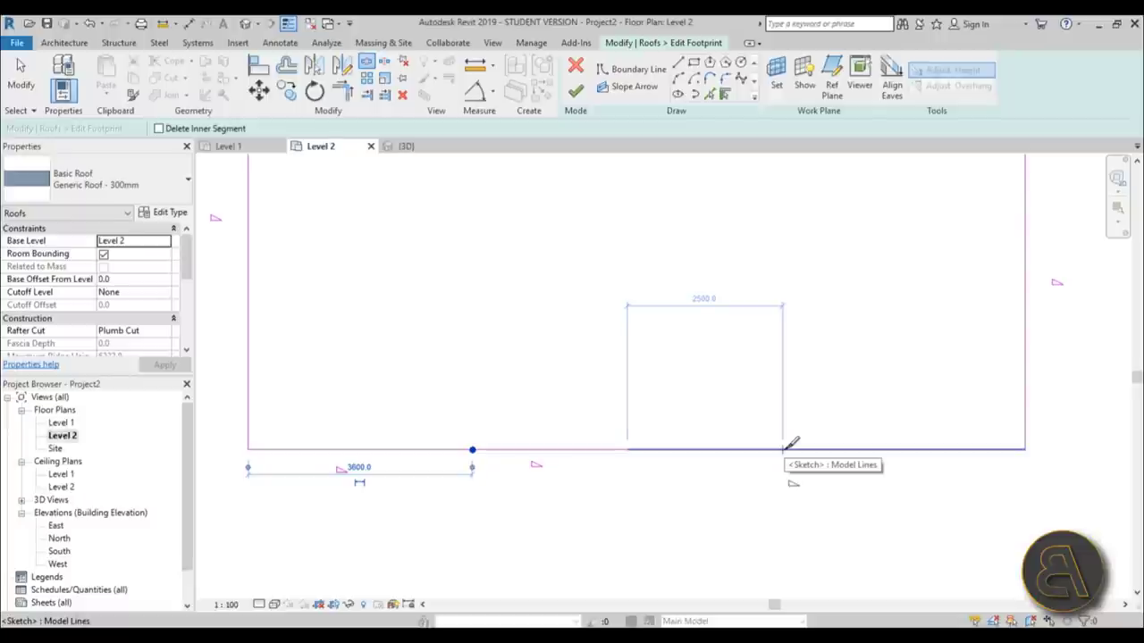
{"action": "left_click", "coordinate": [783, 449]}
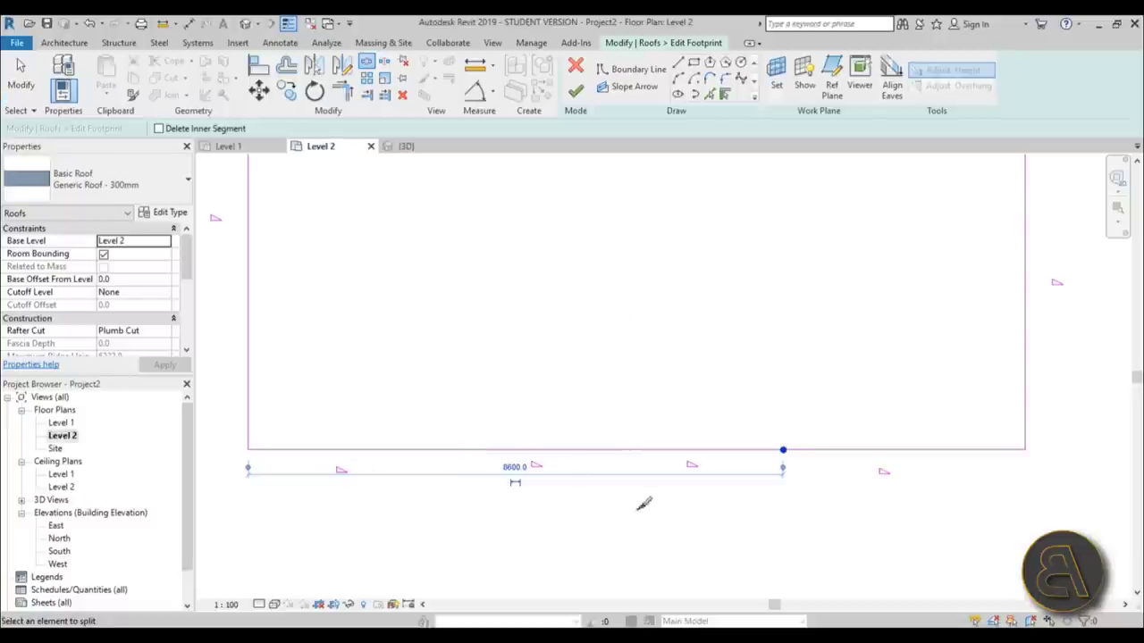
- Turn off Defines Roof Slope for the two middle segments of the lower boundary line
{"action": "left_click", "coordinate": [15, 94]}
{"action": "scroll", "coordinate": [656, 345], "scroll_direction": "down", "scroll_amount": 1}
{"action": "left_click_drag", "start_coordinate": [744, 489], "coordinate": [605, 380]}
{"action": "scroll", "coordinate": [638, 420], "scroll_direction": "up", "scroll_amount": 1}
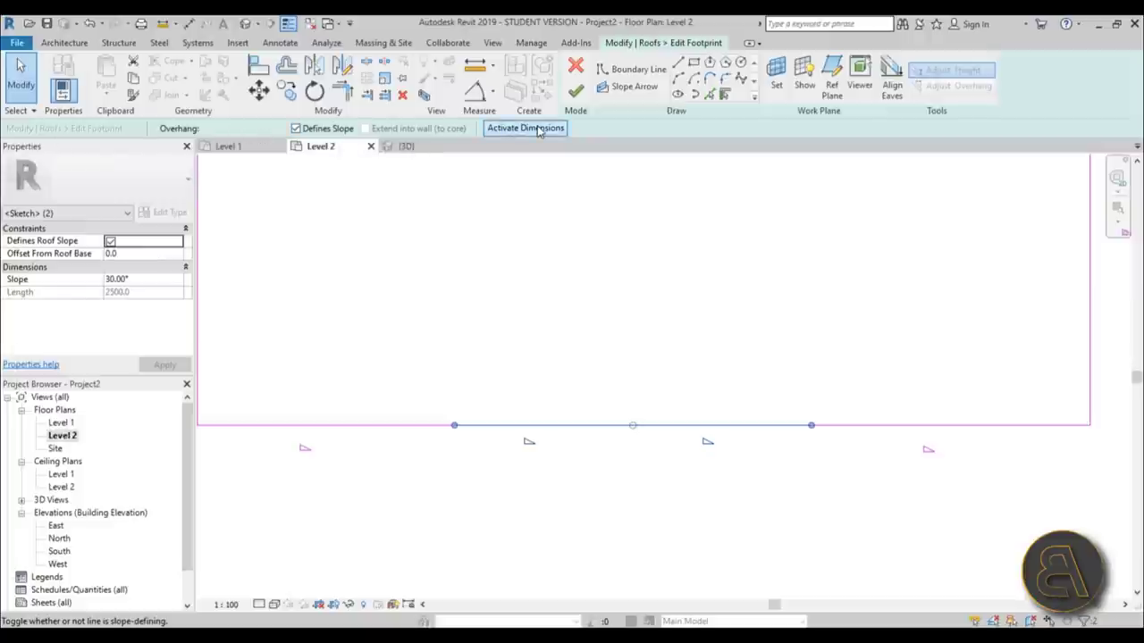
{"action": "left_click", "coordinate": [109, 242]}
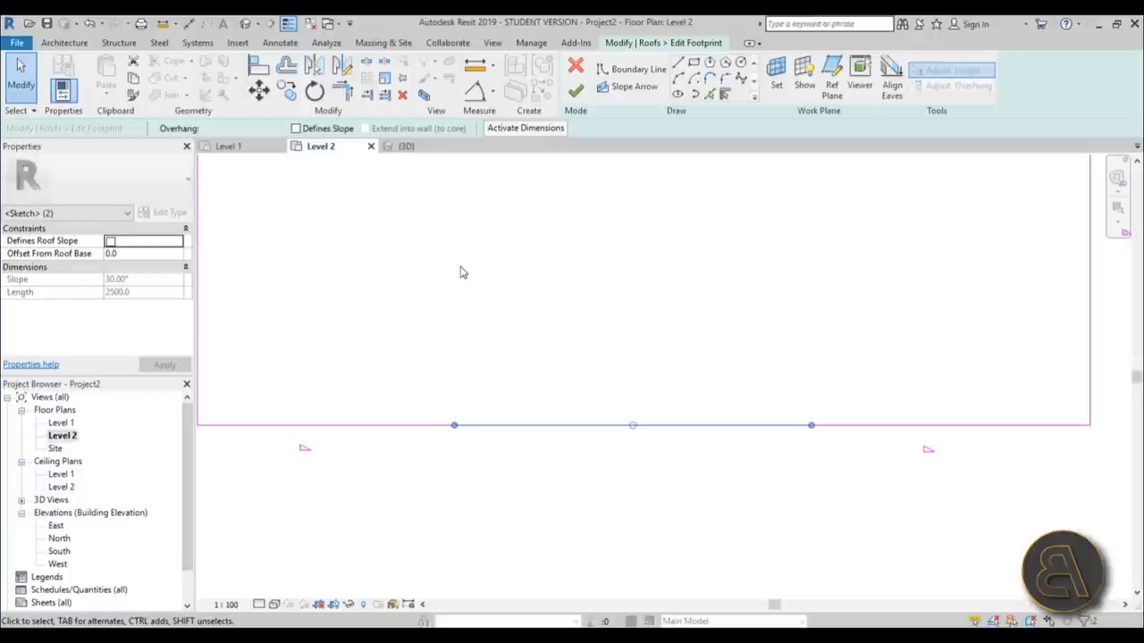
{"action": "left_click", "coordinate": [542, 302]}
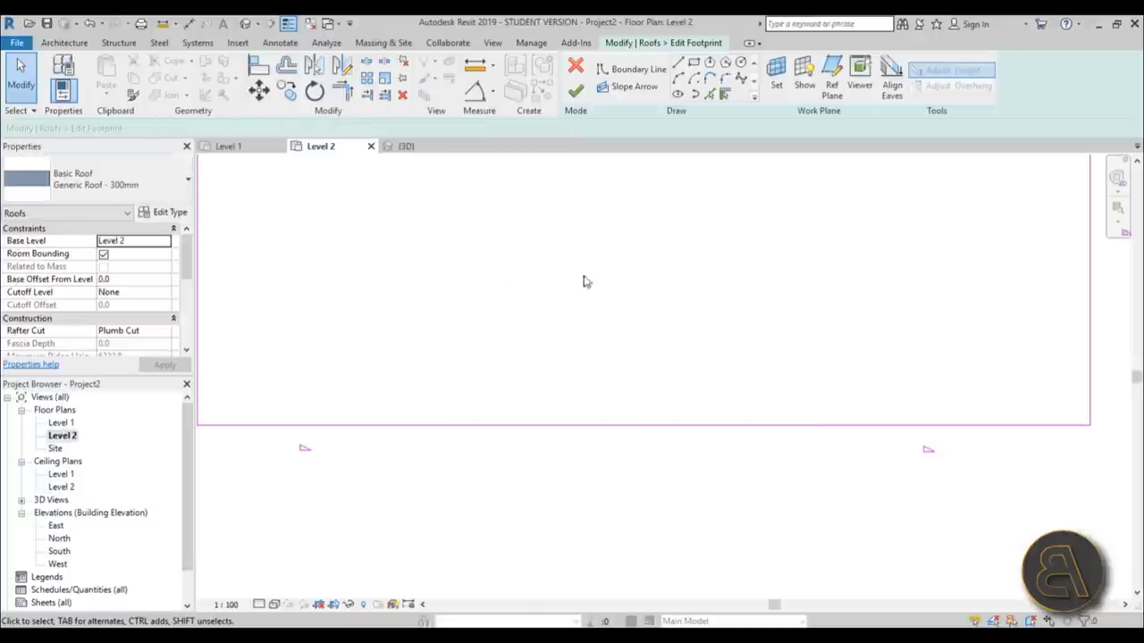
- Draw a slope arrow along the left middle segment, from its outer end to the central split point
{"action": "left_click", "coordinate": [628, 86]}
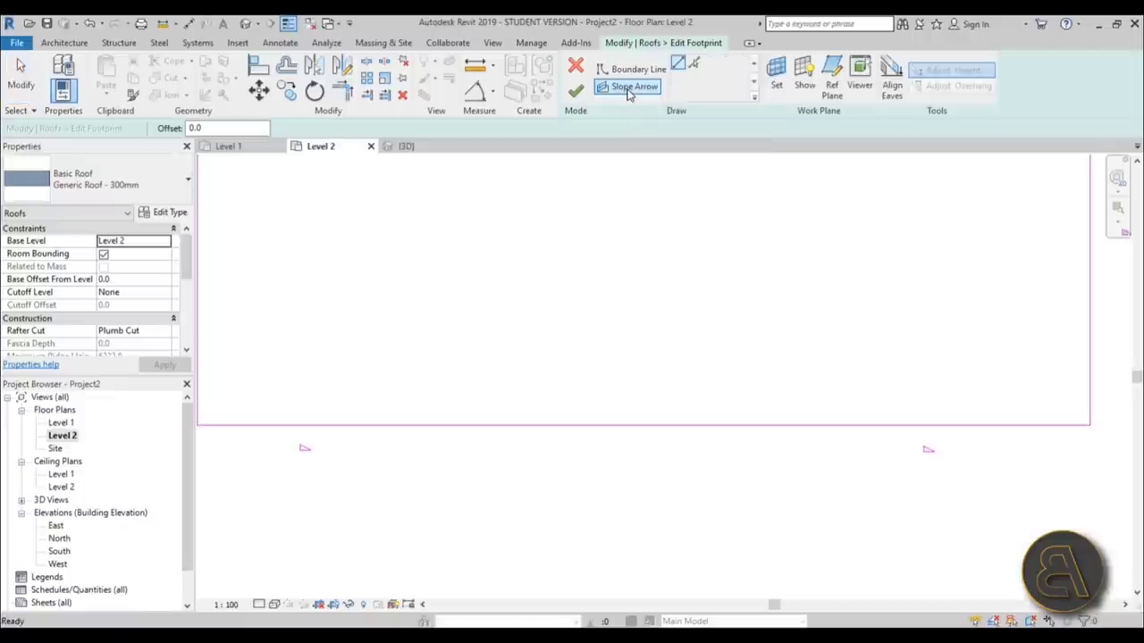
{"action": "left_click", "coordinate": [454, 424]}
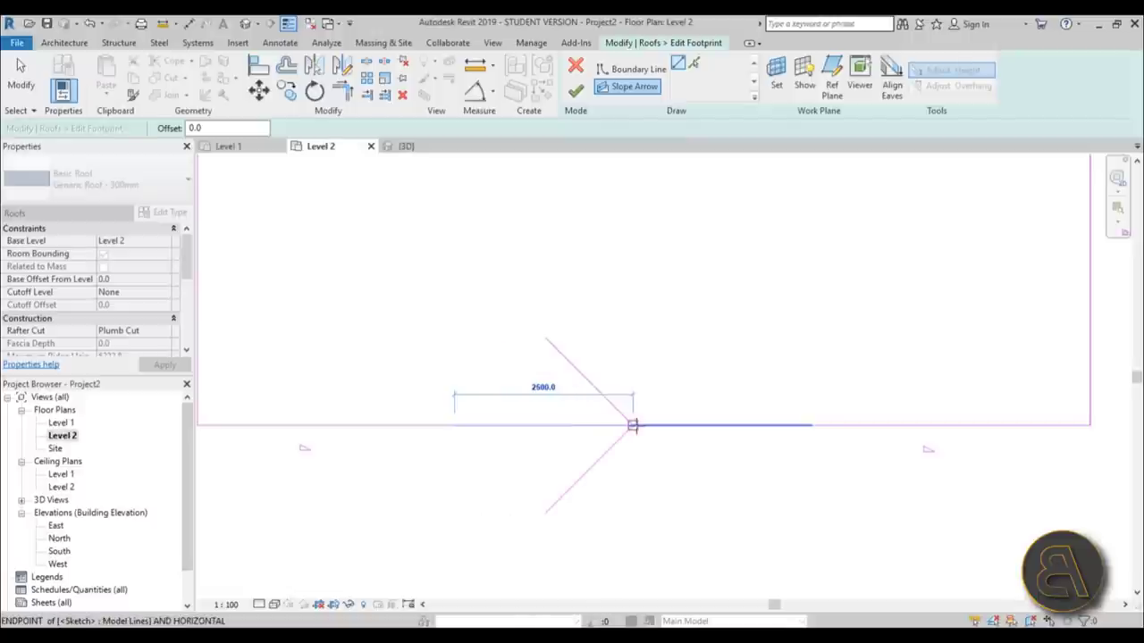
{"action": "left_click", "coordinate": [633, 426]}
{"action": "key", "text": "Escape"}
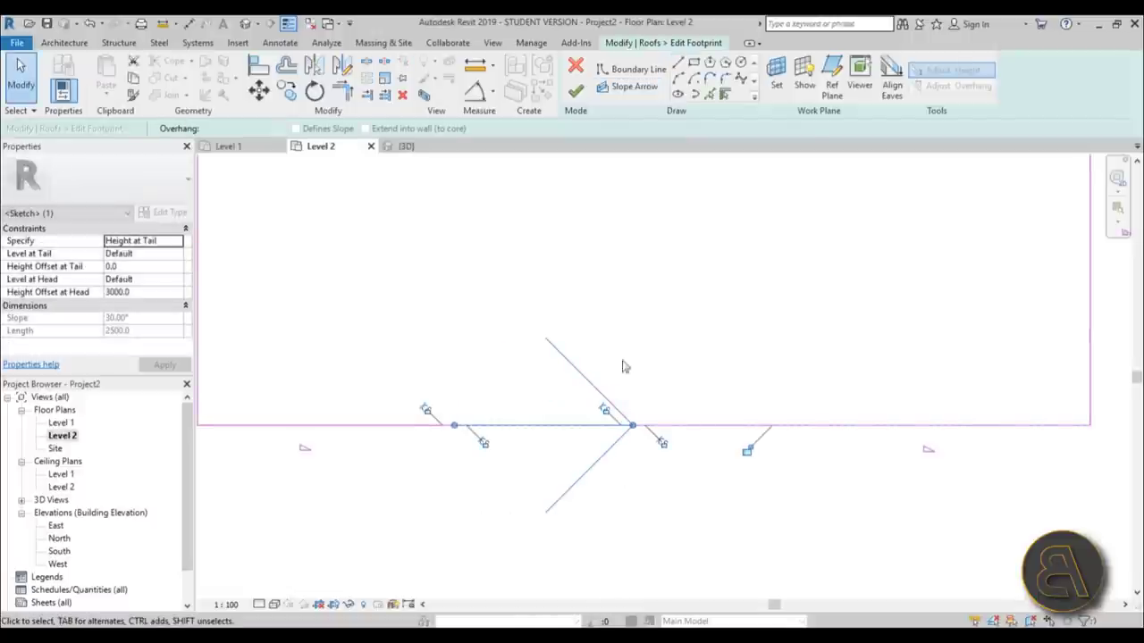
{"action": "left_click", "coordinate": [16, 89]}
- Set the left slope arrow's Height Offset at Head to 1000
{"action": "left_click", "coordinate": [577, 368]}
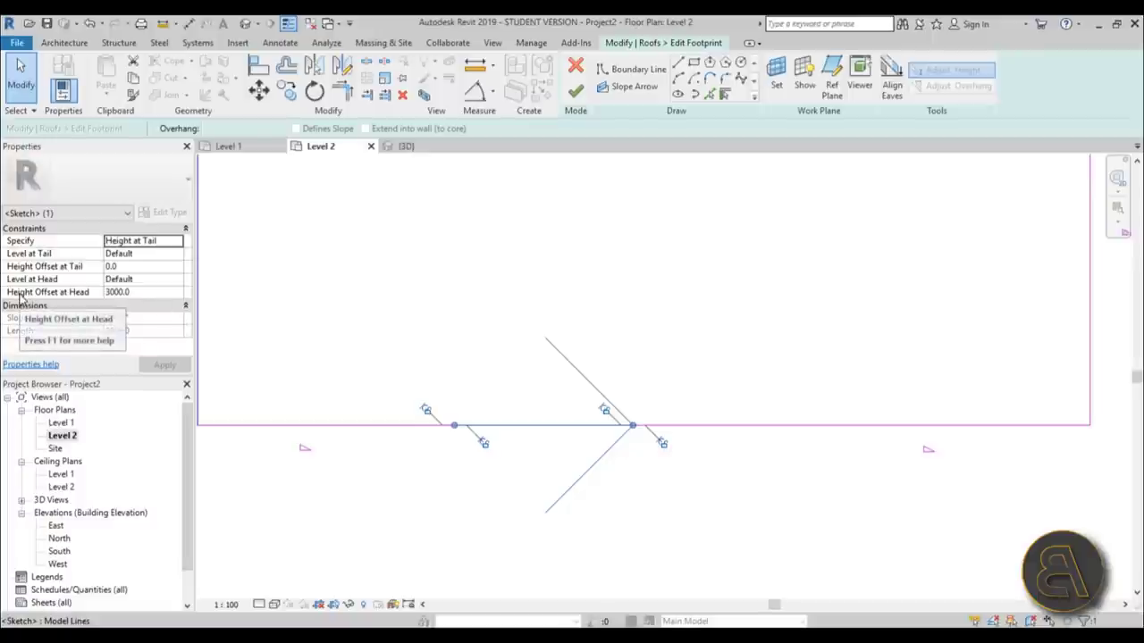
{"action": "left_click", "coordinate": [107, 294]}
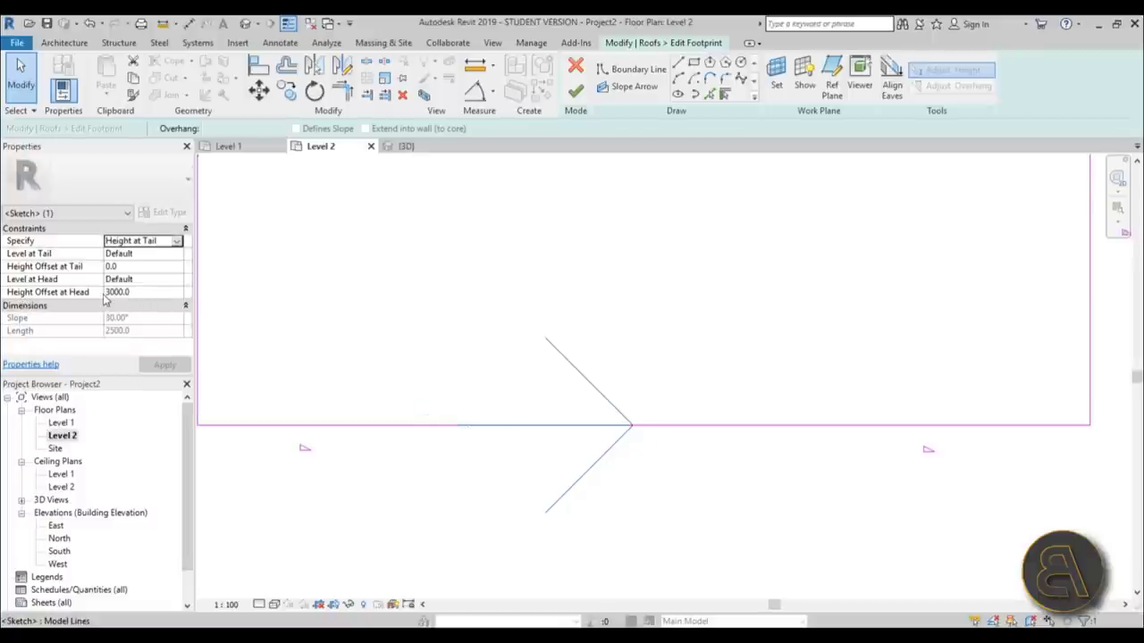
{"action": "left_click_drag", "start_coordinate": [108, 294], "coordinate": [97, 300]}
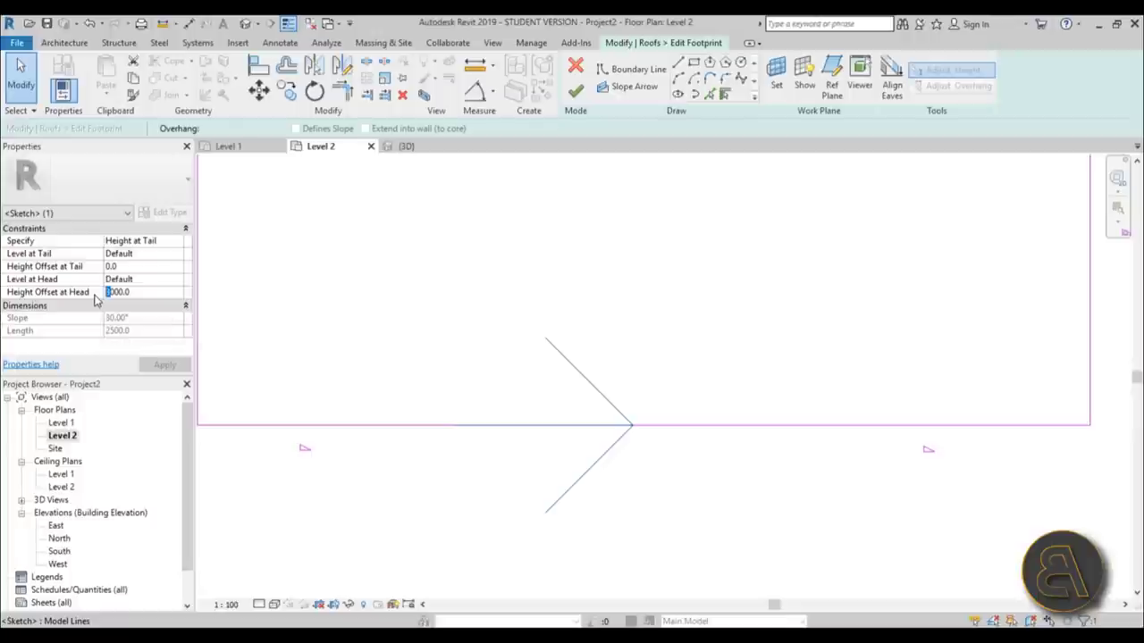
{"action": "left_click", "coordinate": [161, 365]}
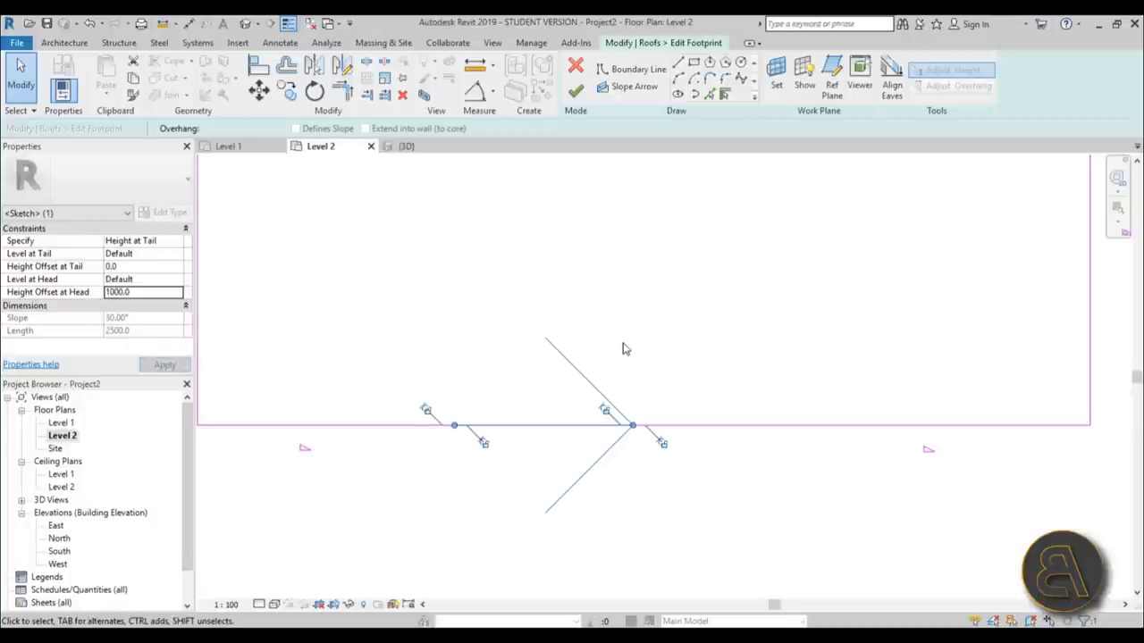
{"action": "left_click", "coordinate": [611, 370]}
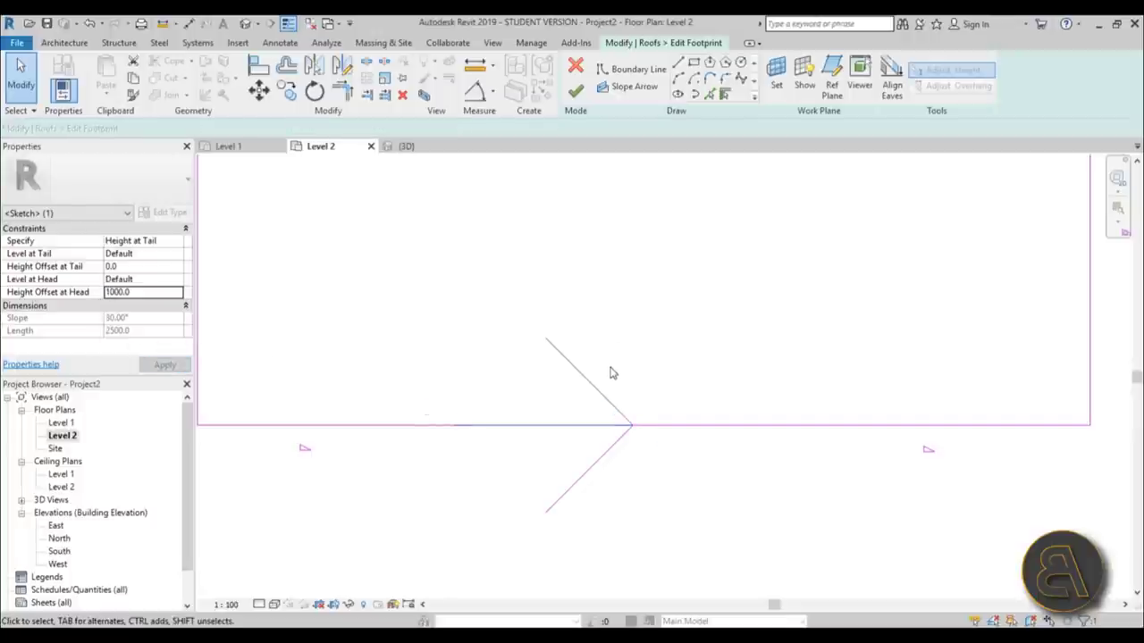
- Draw a second slope arrow along the right middle segment, from its outer end to the central split point
{"action": "left_click", "coordinate": [636, 89]}
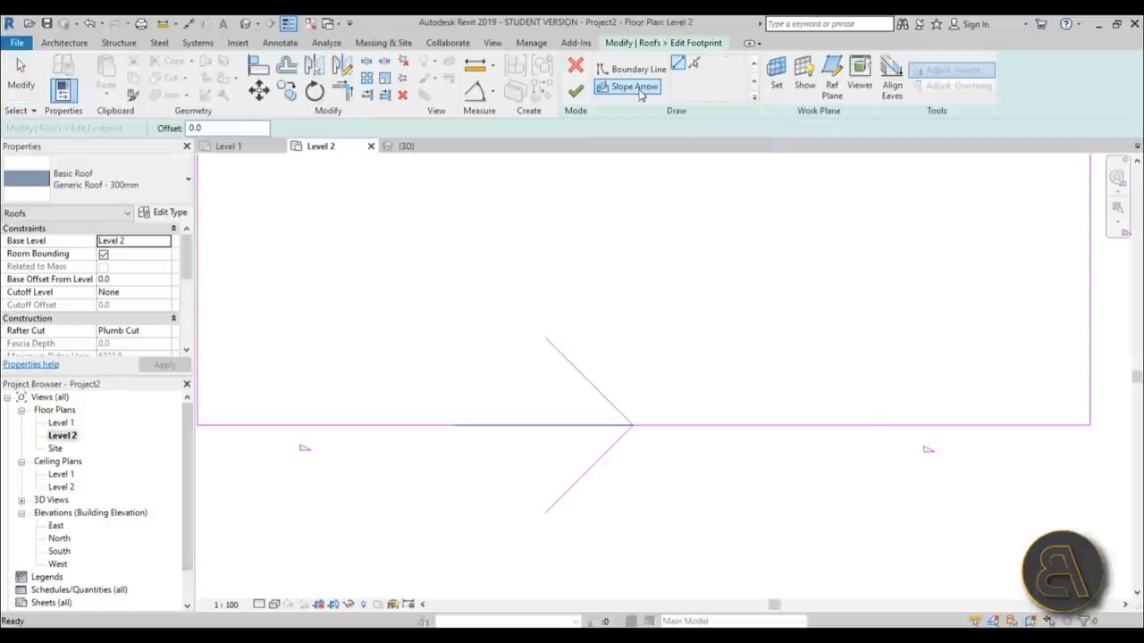
{"action": "left_click", "coordinate": [815, 426]}
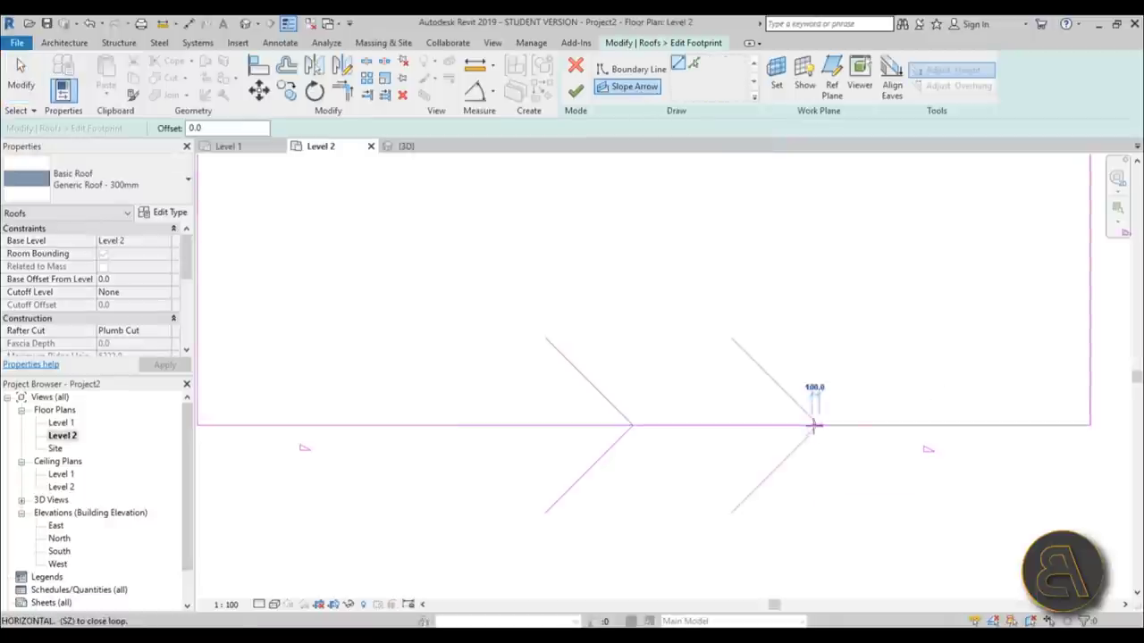
{"action": "left_click", "coordinate": [632, 425]}
{"action": "key", "text": "Escape"}
{"action": "key", "text": "Escape"}
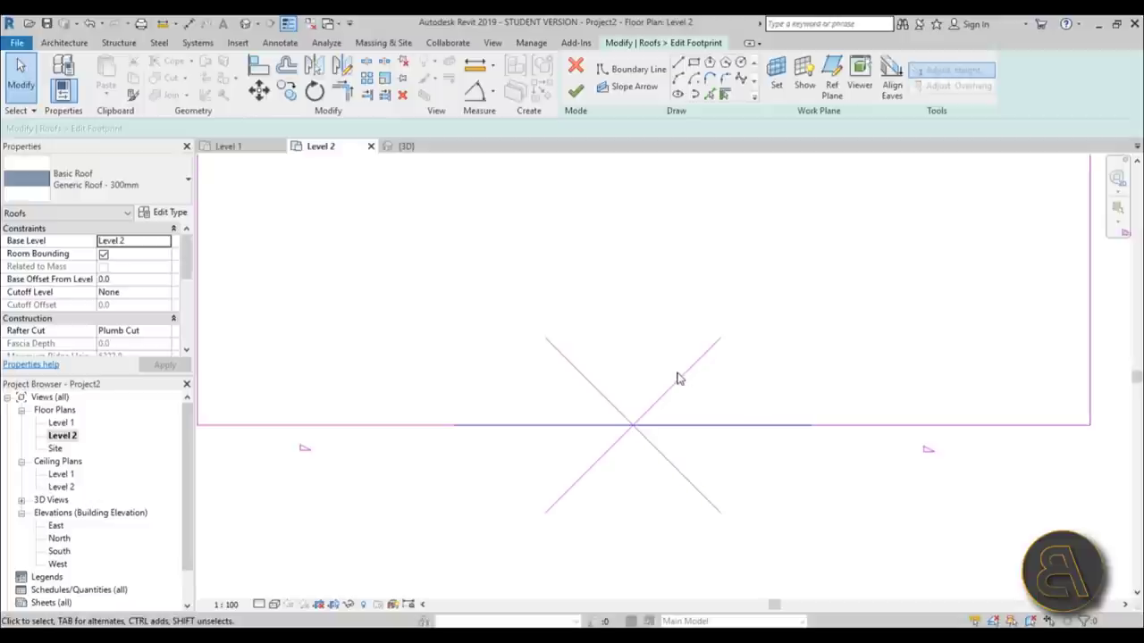
- Set the right slope arrow's Height Offset at Head to 1000 and finish the roof footprint
{"action": "left_click", "coordinate": [677, 379]}
{"action": "left_click", "coordinate": [108, 295]}
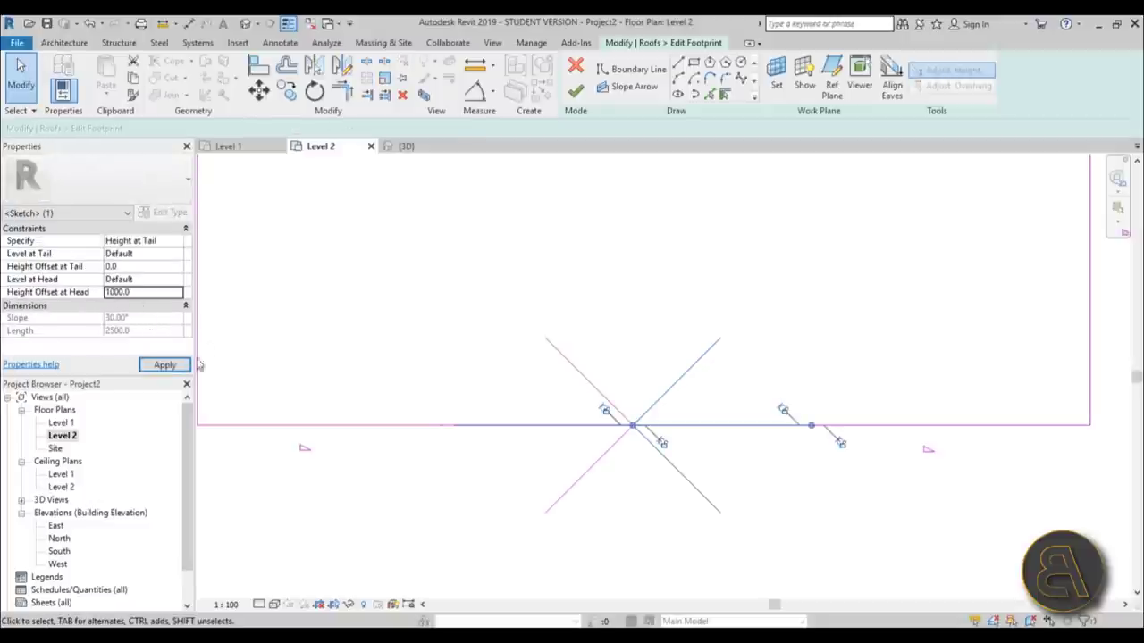
{"action": "left_click", "coordinate": [184, 367]}
{"action": "left_click", "coordinate": [576, 94]}
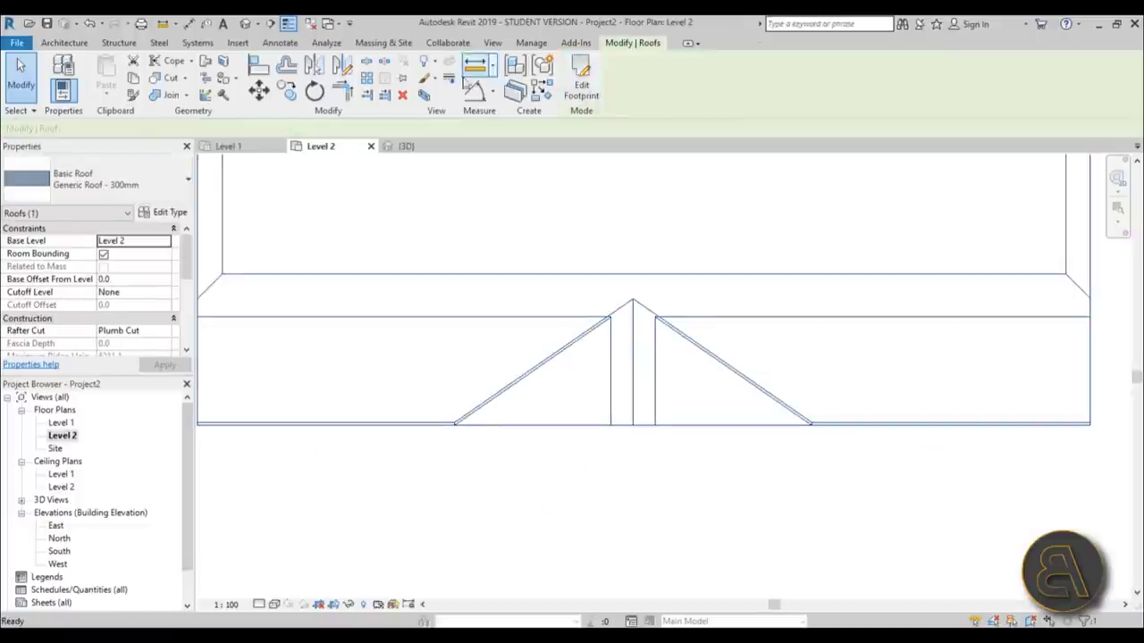
- Examine in the 3D view the peak that the two slope arrows form along the roof's edge
{"action": "left_click", "coordinate": [247, 23]}
{"action": "middle_click_drag", "start_coordinate": [713, 507], "coordinate": [628, 418], "text": "shift"}
{"action": "scroll", "coordinate": [628, 419], "scroll_direction": "up", "scroll_amount": 3}
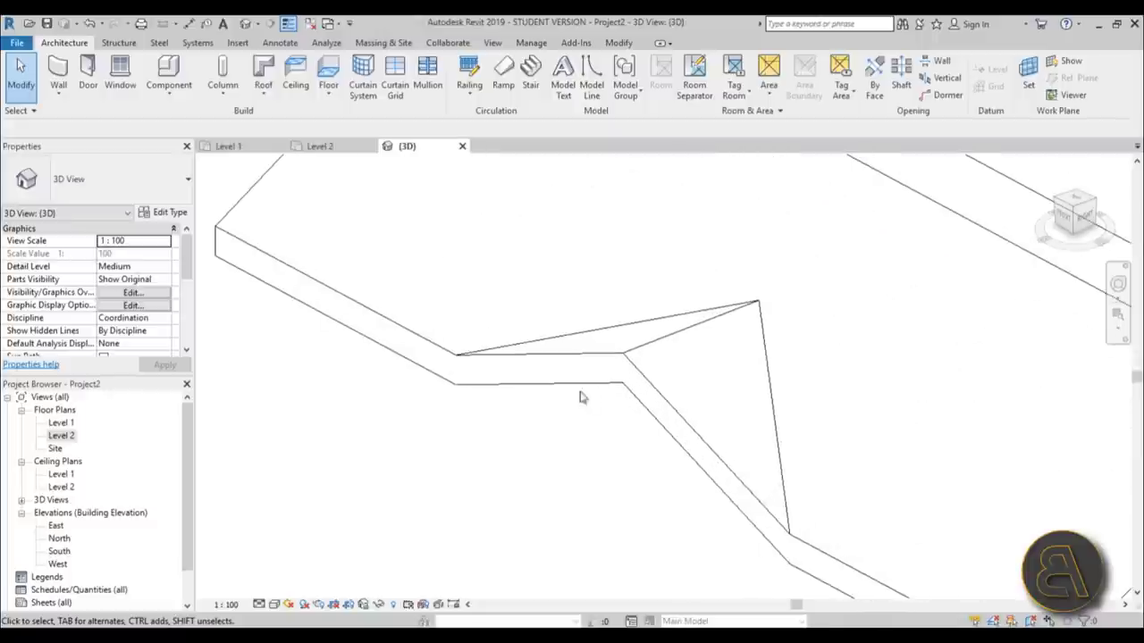
{"action": "scroll", "coordinate": [477, 383], "scroll_direction": "down", "scroll_amount": 4}
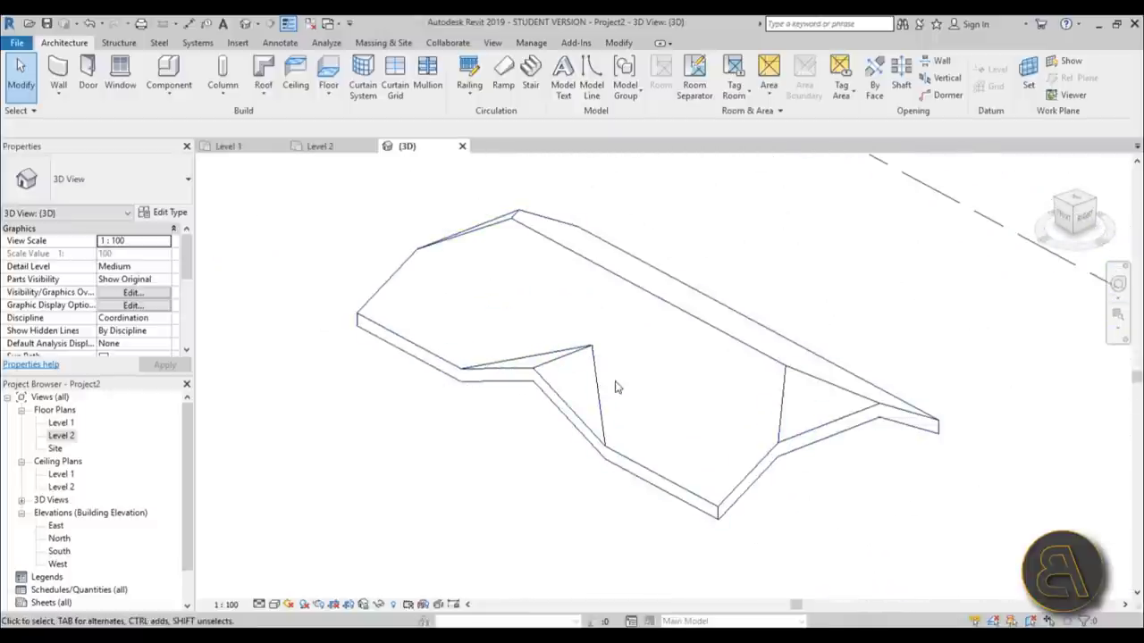
- Reopen the roof's footprint in the 3D view, check the left boundary line's slope and offset properties, and finish without changes
{"action": "left_click", "coordinate": [647, 474]}
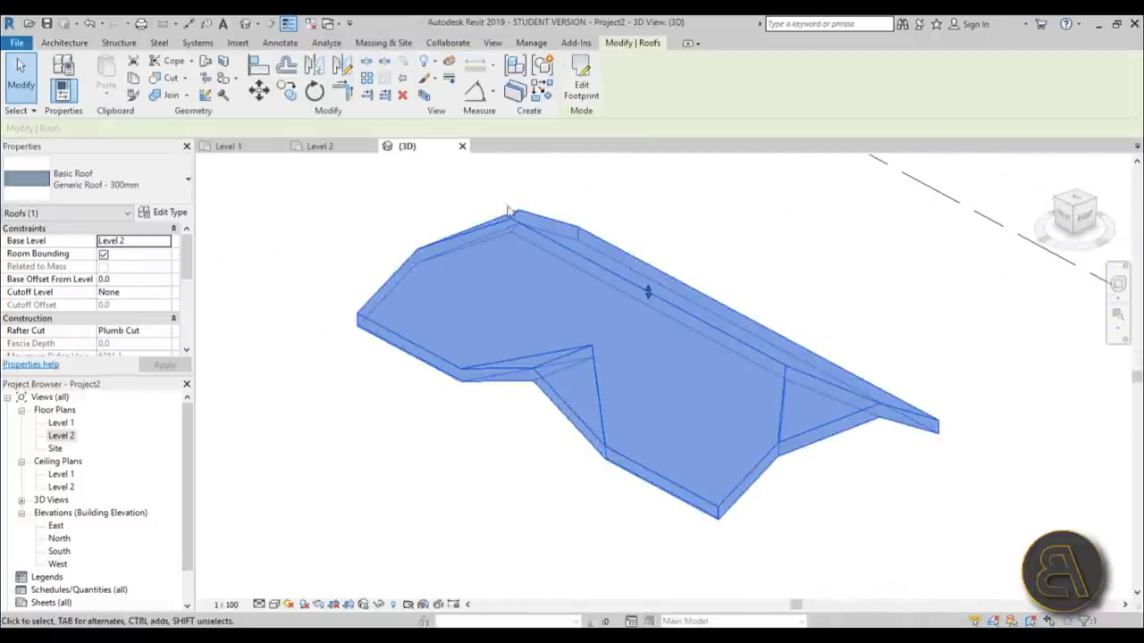
{"action": "left_click", "coordinate": [581, 89]}
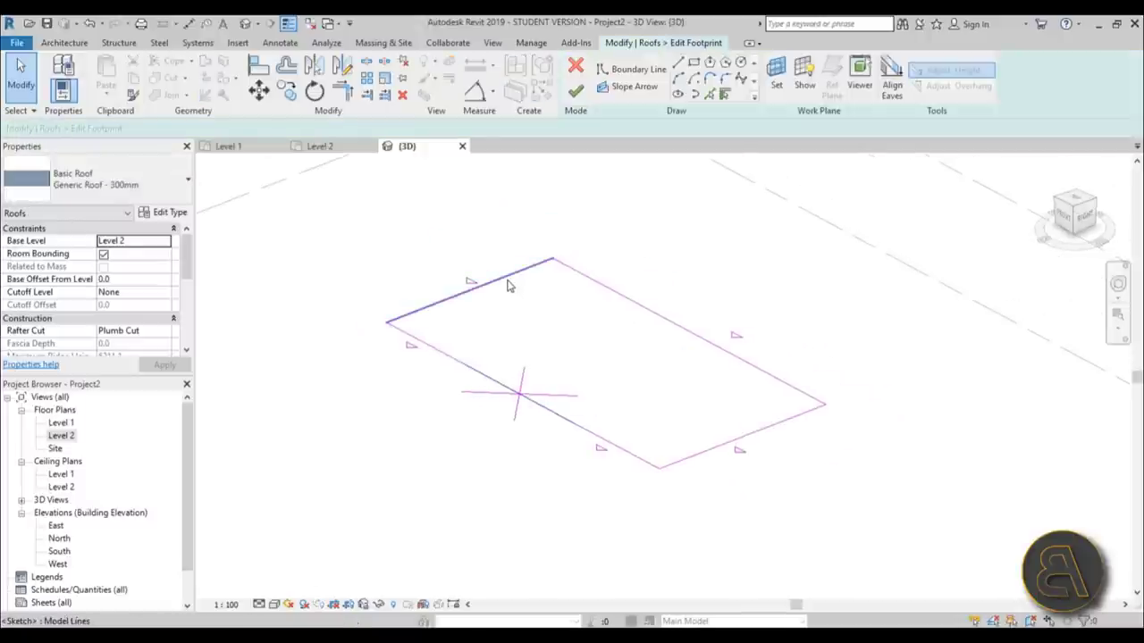
{"action": "left_click", "coordinate": [506, 277]}
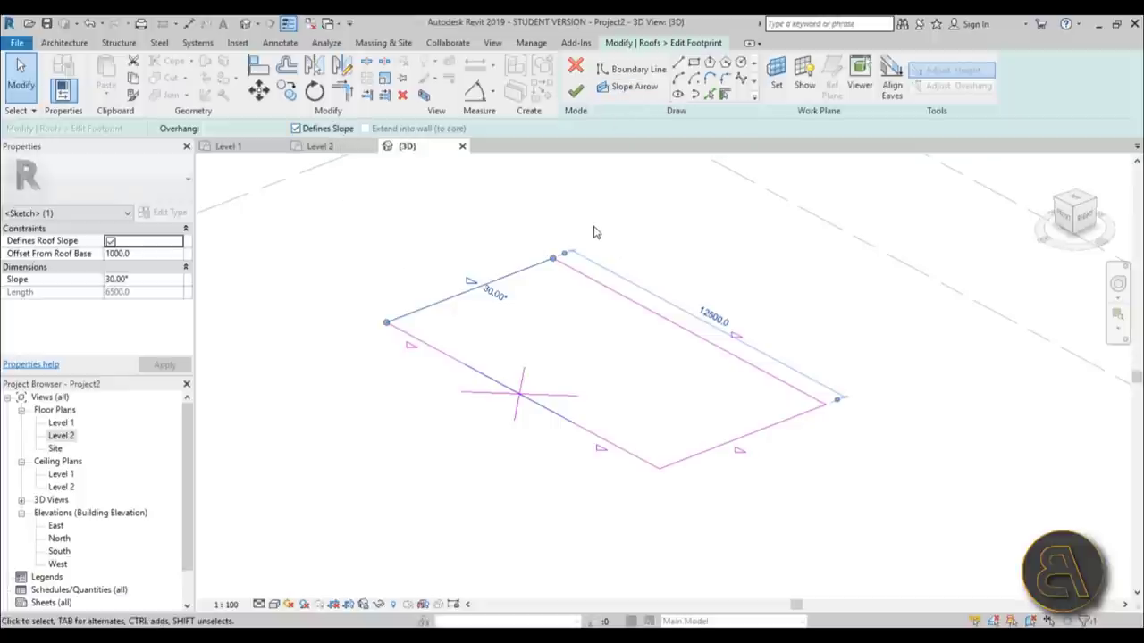
{"action": "left_click", "coordinate": [575, 92]}
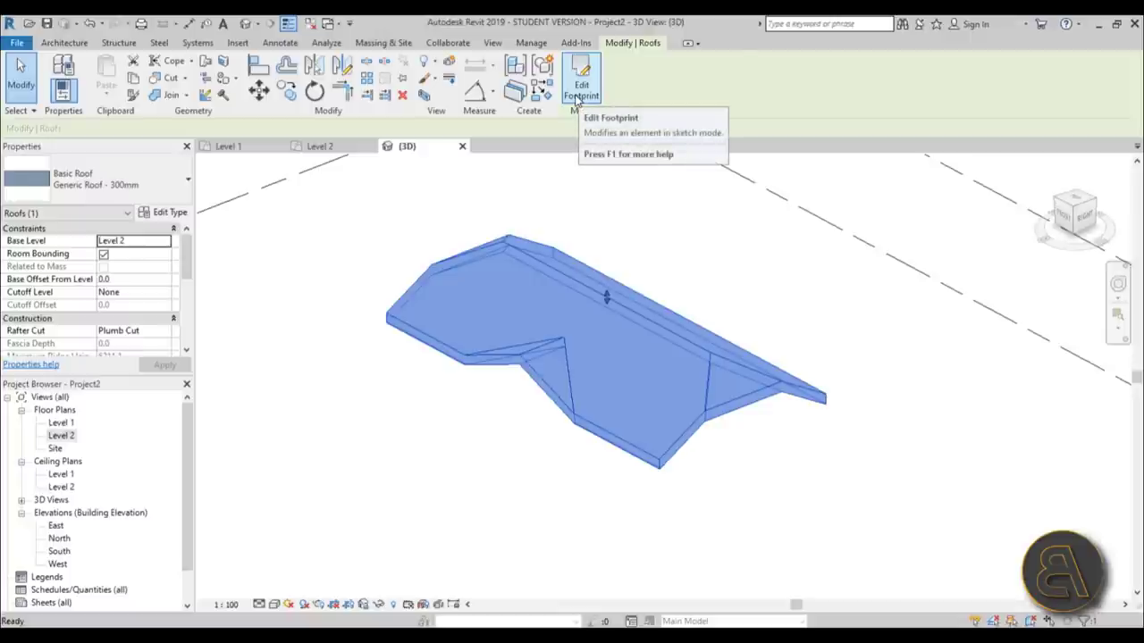
{"action": "left_click", "coordinate": [645, 225]}
{"action": "scroll", "coordinate": [594, 248], "scroll_direction": "down", "scroll_amount": 5}
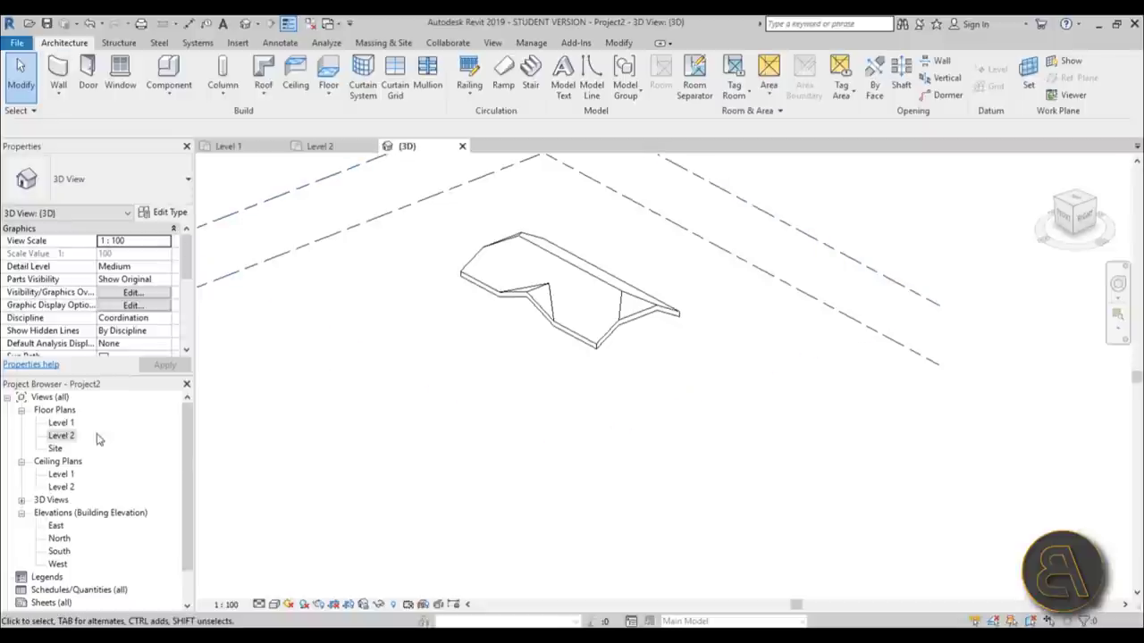
- On the Level 2 floor plan, start a second footprint roof and sketch a rectangular boundary about 12400 by 5700 mm below the first roof
{"action": "double_click", "coordinate": [63, 435]}
{"action": "scroll", "coordinate": [527, 313], "scroll_direction": "down", "scroll_amount": 5}
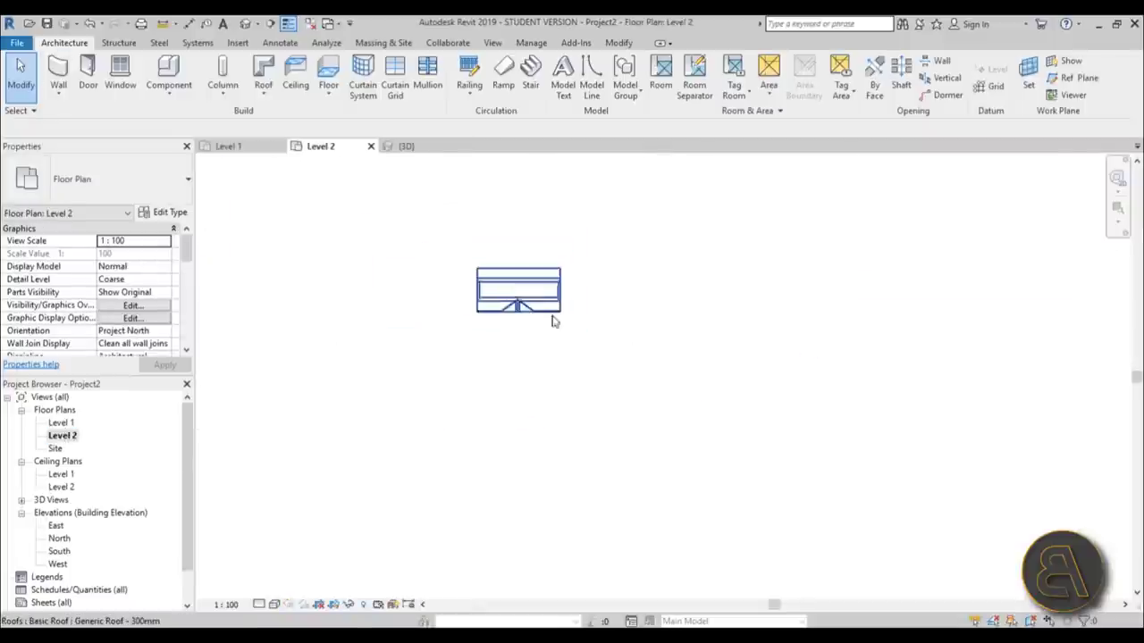
{"action": "middle_click_drag", "start_coordinate": [564, 345], "coordinate": [588, 312]}
{"action": "scroll", "coordinate": [572, 317], "scroll_direction": "up", "scroll_amount": 4}
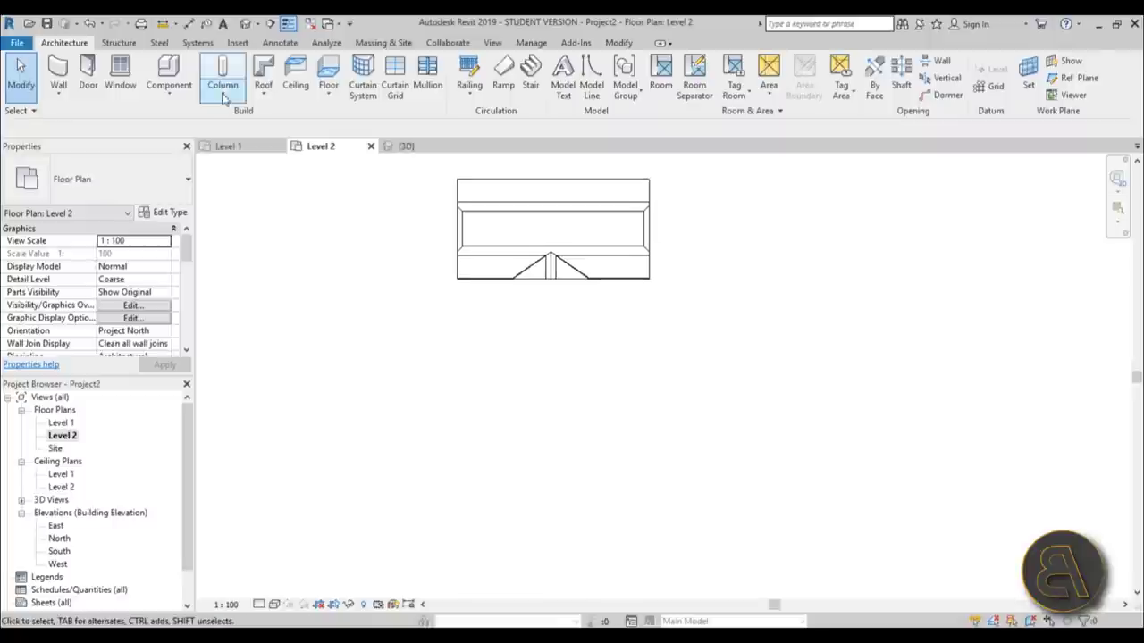
{"action": "left_click", "coordinate": [262, 71]}
{"action": "left_click", "coordinate": [695, 65]}
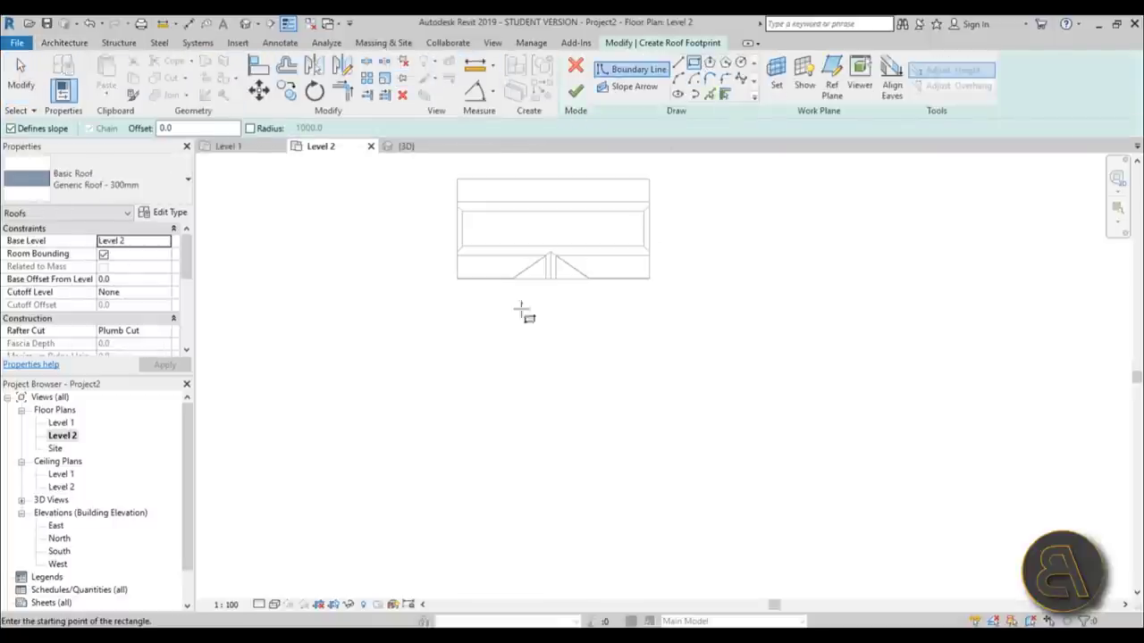
{"action": "left_click", "coordinate": [459, 359]}
{"action": "left_click", "coordinate": [649, 446]}
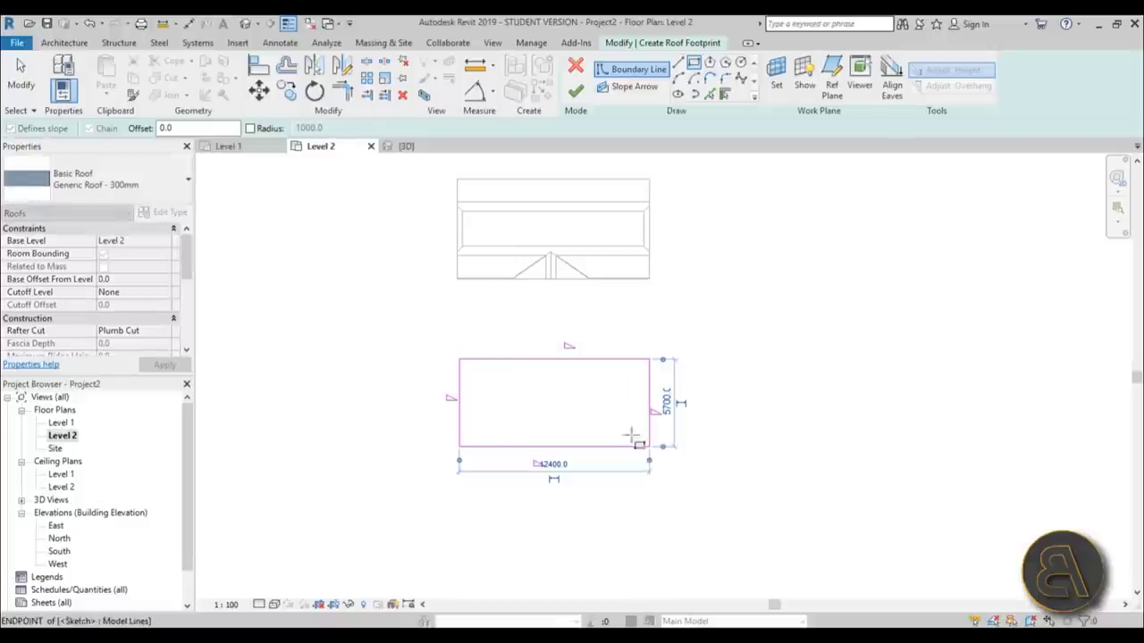
{"action": "key", "text": "Escape"}
{"action": "key", "text": "Escape"}
- Remove the slope definition from the left and right boundary lines of the second roof and finish the footprint
{"action": "left_click_drag", "start_coordinate": [409, 327], "coordinate": [738, 549]}
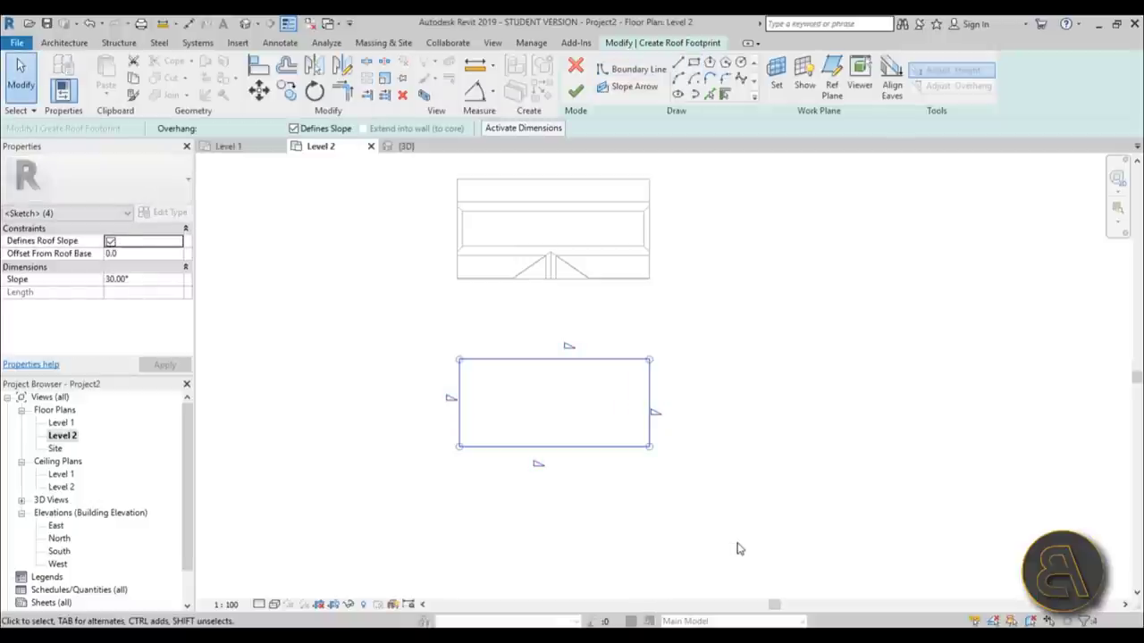
{"action": "scroll", "coordinate": [604, 286], "scroll_direction": "down", "scroll_amount": 3}
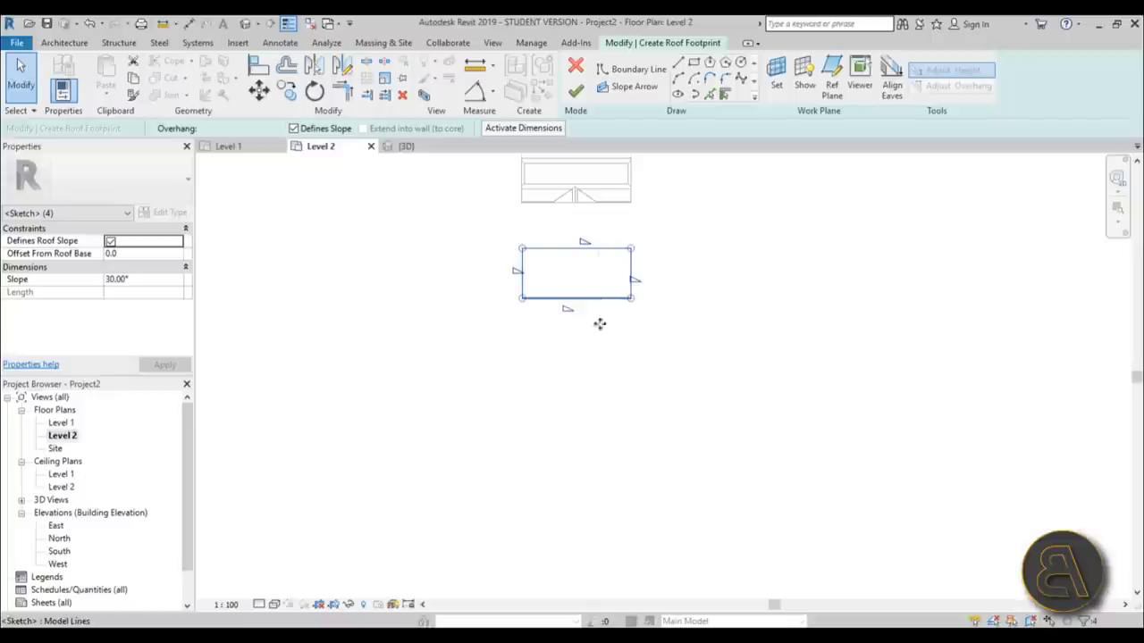
{"action": "scroll", "coordinate": [621, 331], "scroll_direction": "up", "scroll_amount": 3}
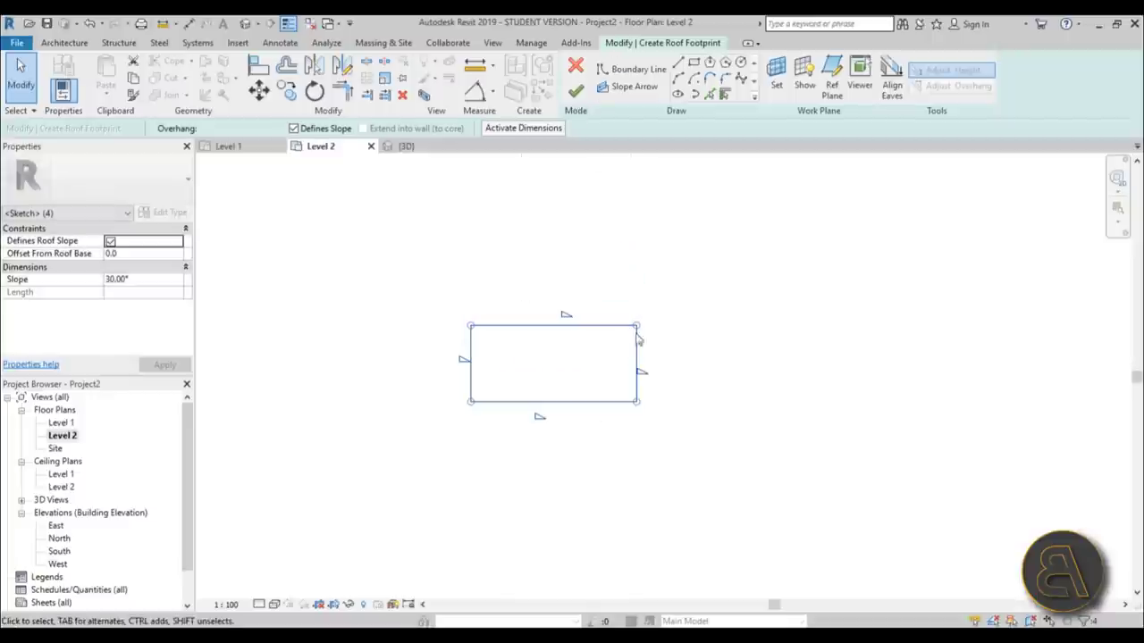
{"action": "scroll", "coordinate": [634, 332], "scroll_direction": "up", "scroll_amount": 2}
{"action": "left_click_drag", "start_coordinate": [710, 371], "coordinate": [299, 377]}
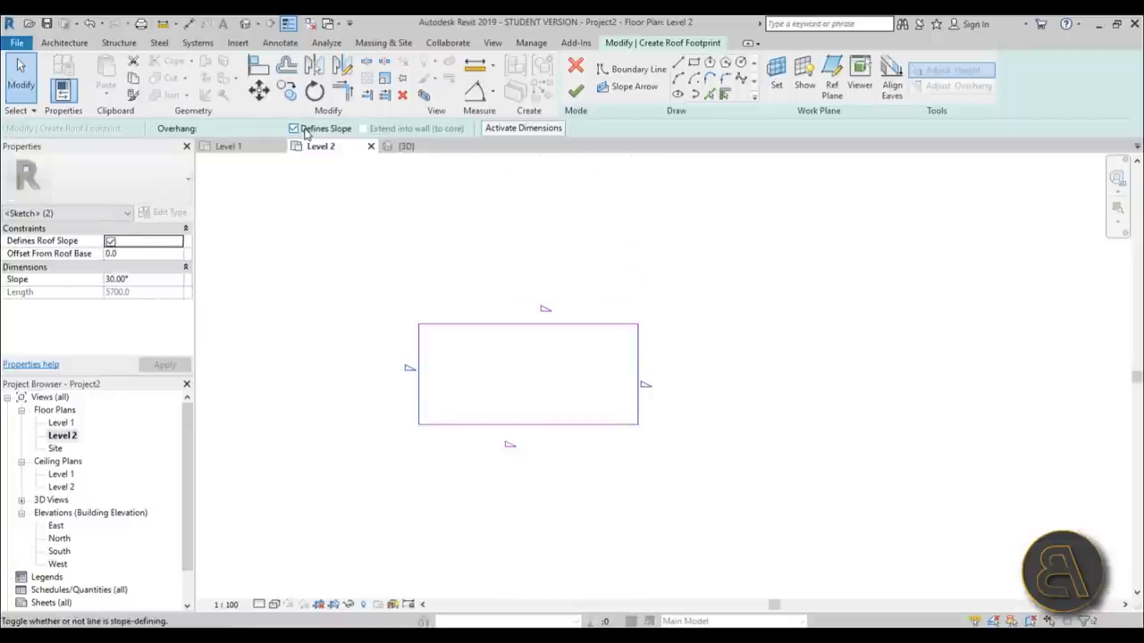
{"action": "left_click", "coordinate": [305, 131]}
{"action": "left_click", "coordinate": [576, 92]}
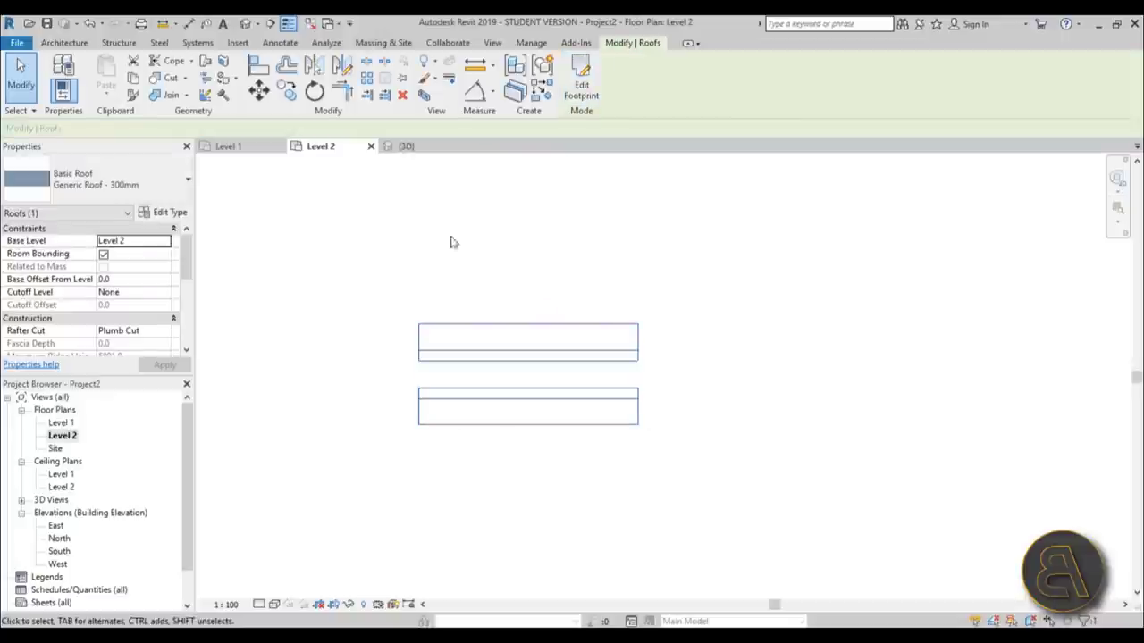
- Select the new gable roof in the 3D view and set its slope to 15°
{"action": "left_click", "coordinate": [245, 24]}
{"action": "middle_click_drag", "start_coordinate": [705, 324], "coordinate": [728, 313], "text": "shift"}
{"action": "scroll", "coordinate": [509, 298], "scroll_direction": "up", "scroll_amount": 3}
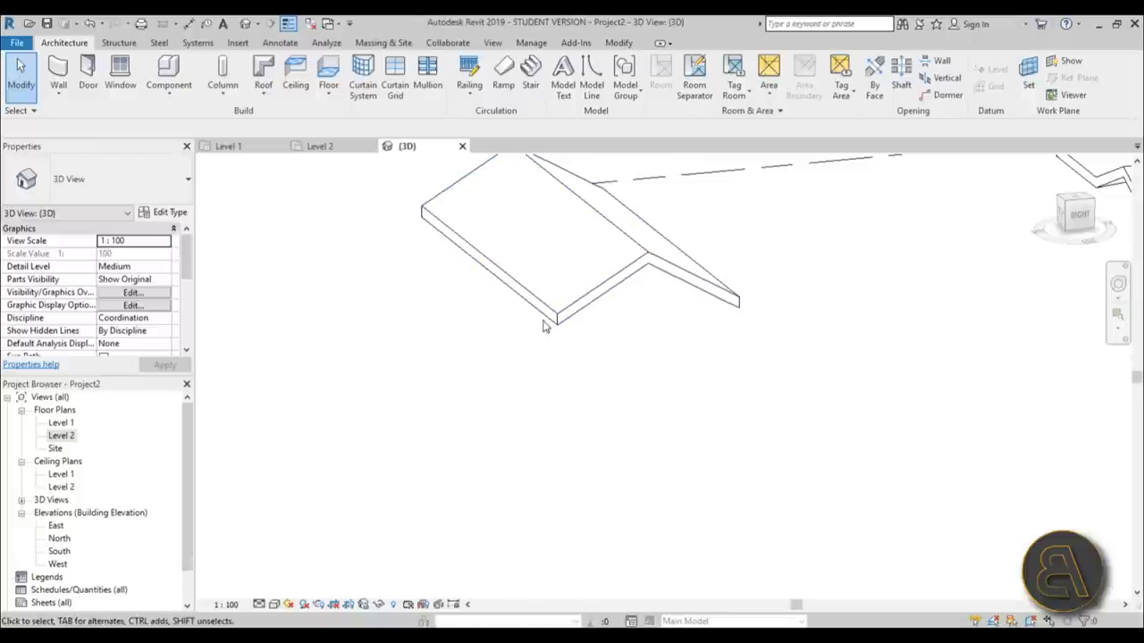
{"action": "middle_click_drag", "start_coordinate": [545, 326], "coordinate": [584, 391], "text": "shift"}
{"action": "left_click", "coordinate": [585, 393]}
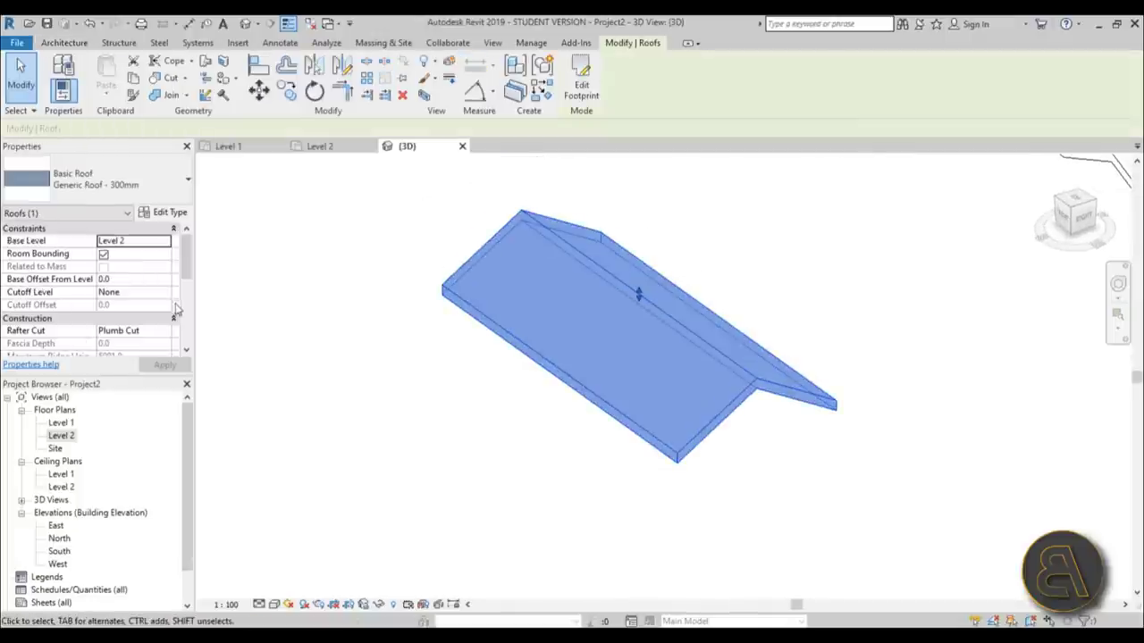
{"action": "left_click_drag", "start_coordinate": [186, 273], "coordinate": [186, 301]}
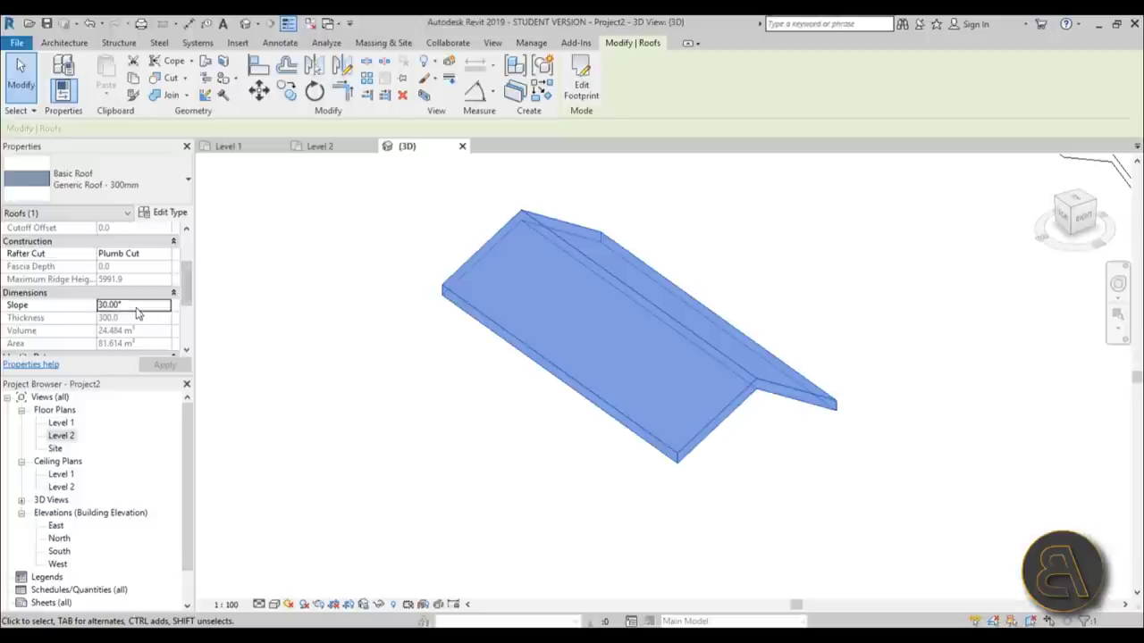
{"action": "key", "text": "Return"}
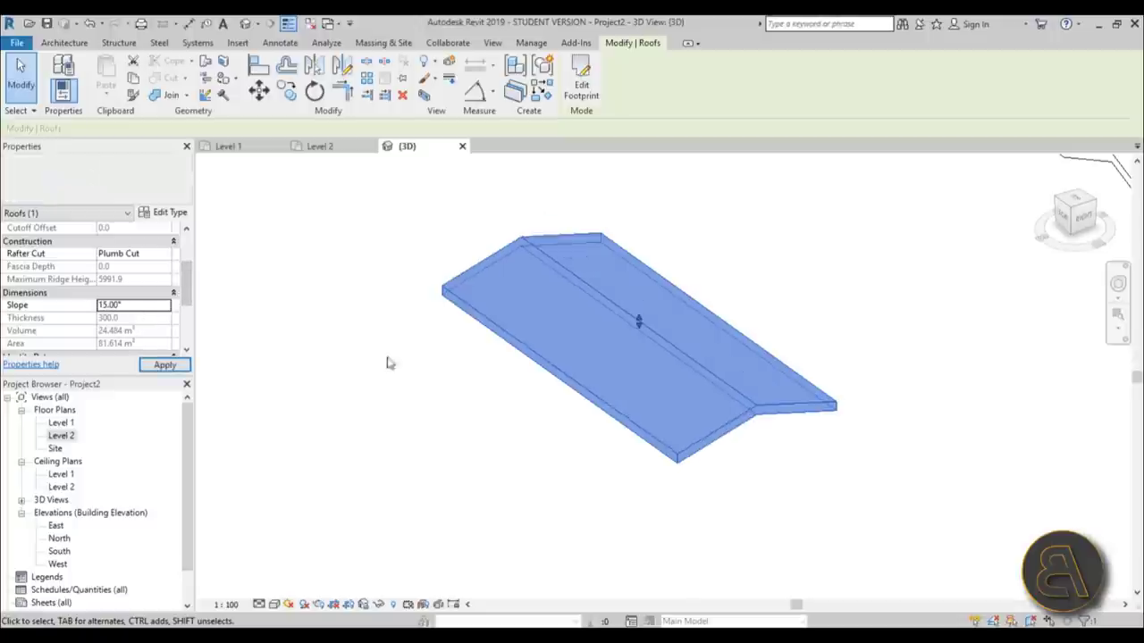
{"action": "middle_click_drag", "start_coordinate": [796, 478], "coordinate": [741, 362], "text": "shift"}
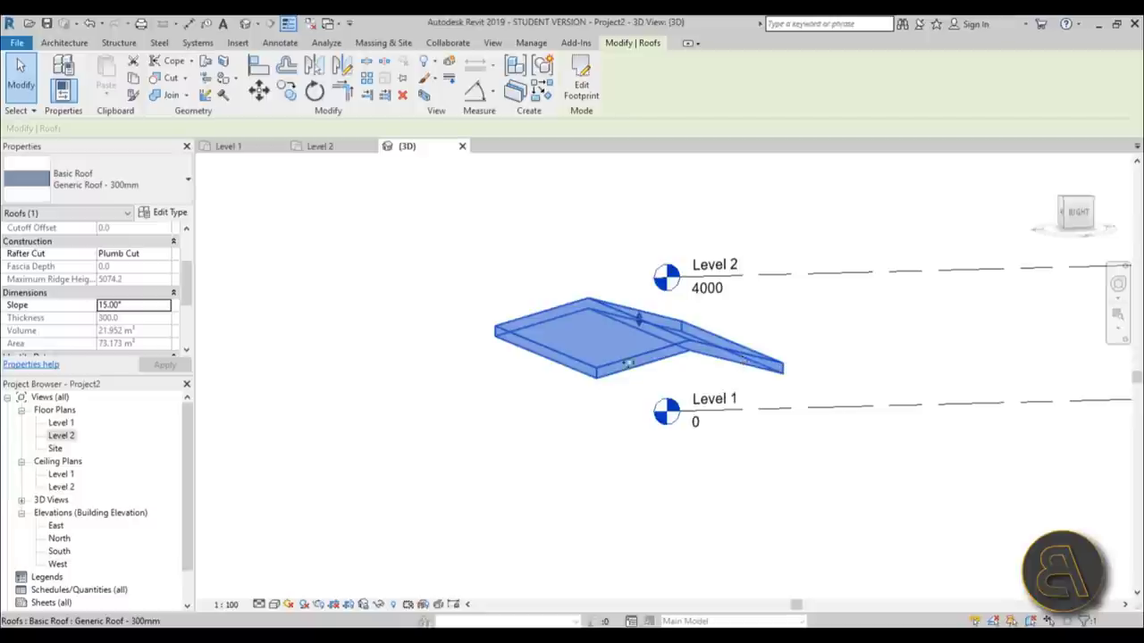
- On the Level 2 floor plan, start another footprint roof and sketch a rectangle about 13200 by 3200 mm along the gable roof's upper edge
{"action": "double_click", "coordinate": [63, 423]}
{"action": "double_click", "coordinate": [62, 435]}
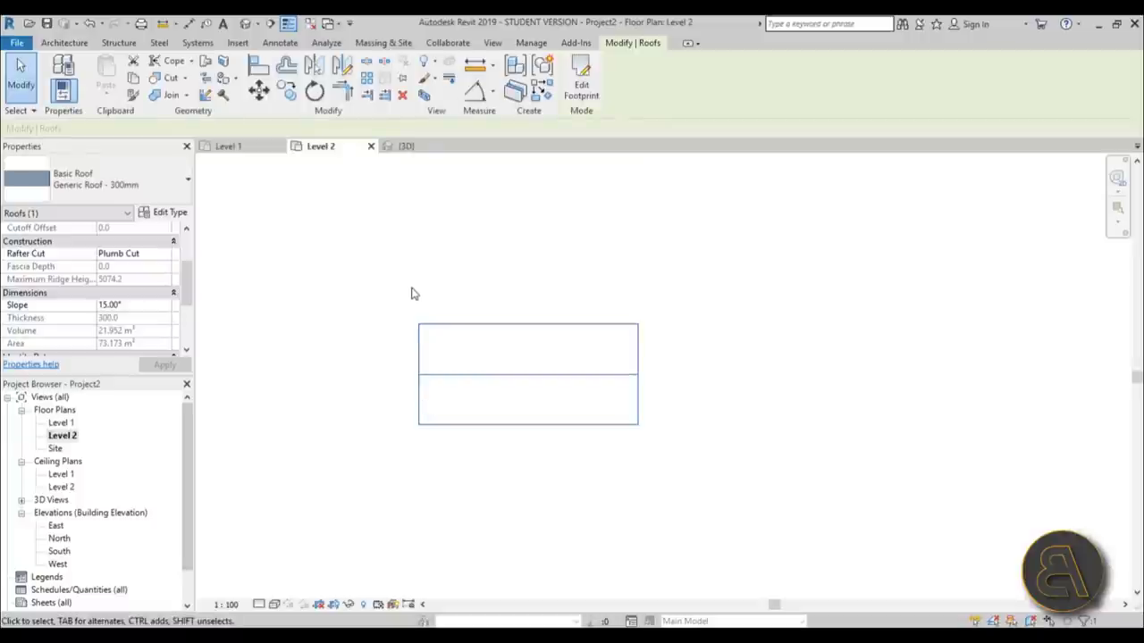
{"action": "scroll", "coordinate": [414, 293], "scroll_direction": "up", "scroll_amount": 1}
{"action": "left_click", "coordinate": [67, 43]}
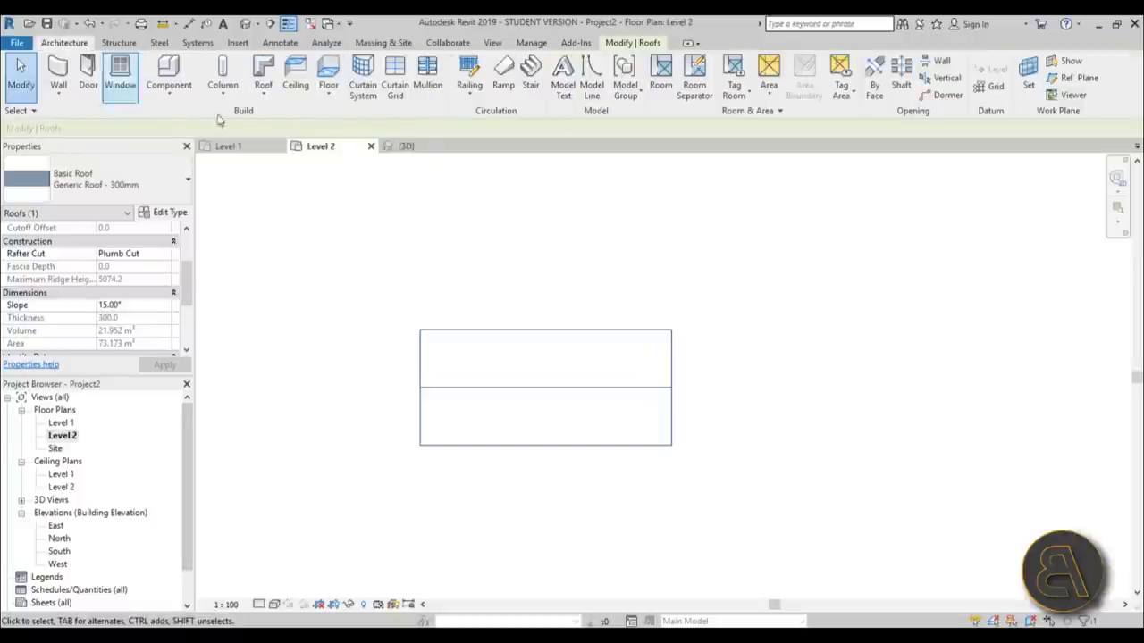
{"action": "left_click", "coordinate": [261, 73]}
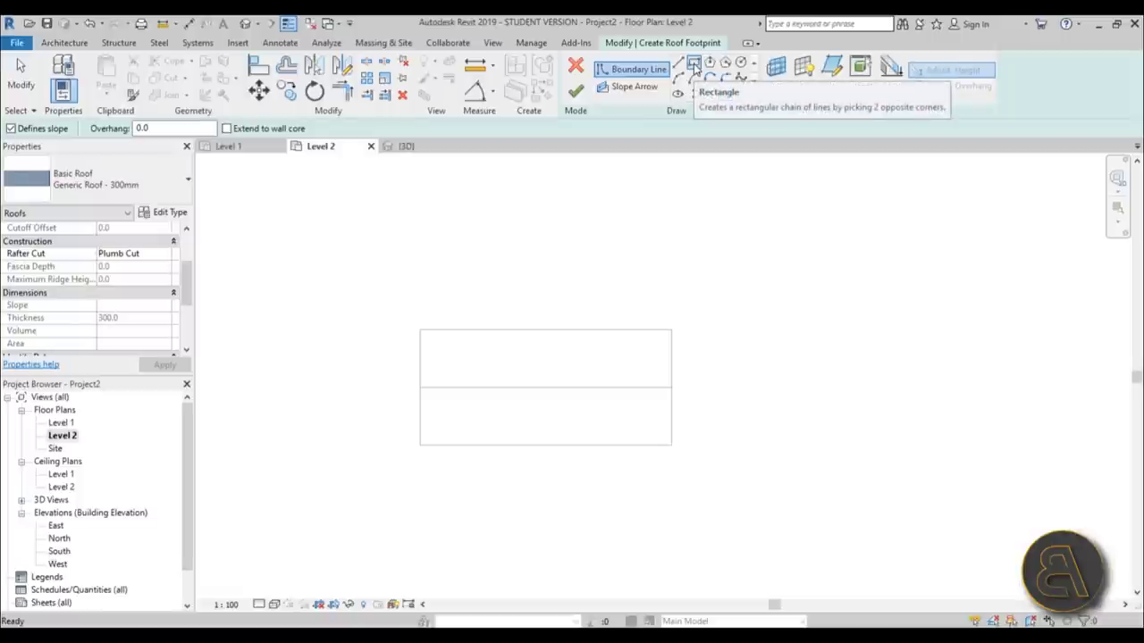
{"action": "left_click", "coordinate": [694, 65]}
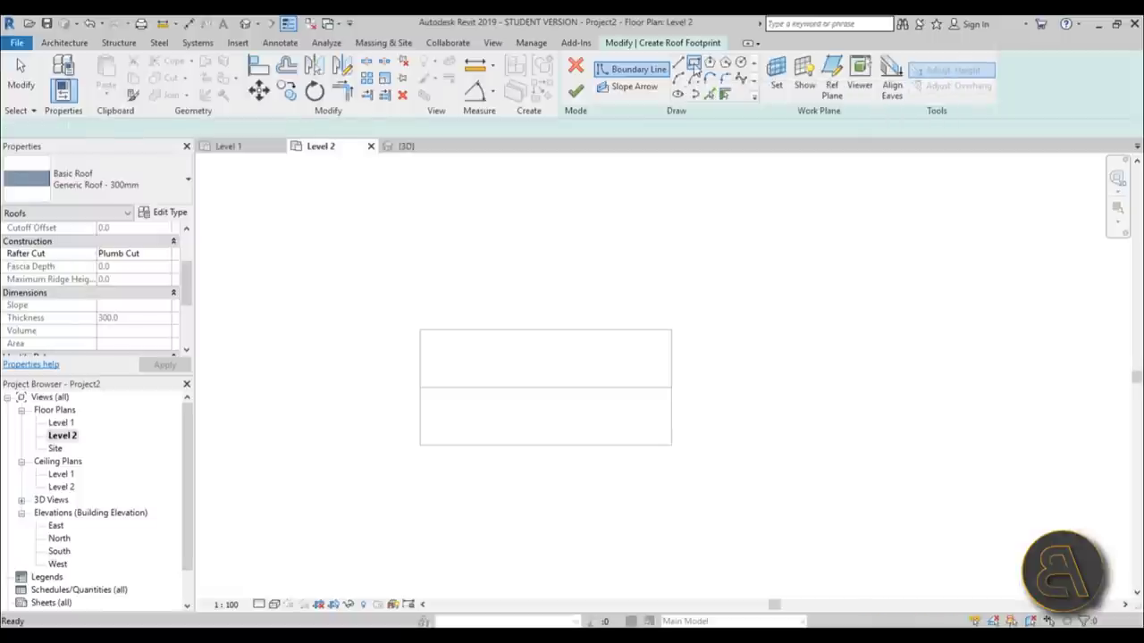
{"action": "left_click", "coordinate": [420, 330]}
{"action": "left_click", "coordinate": [689, 266]}
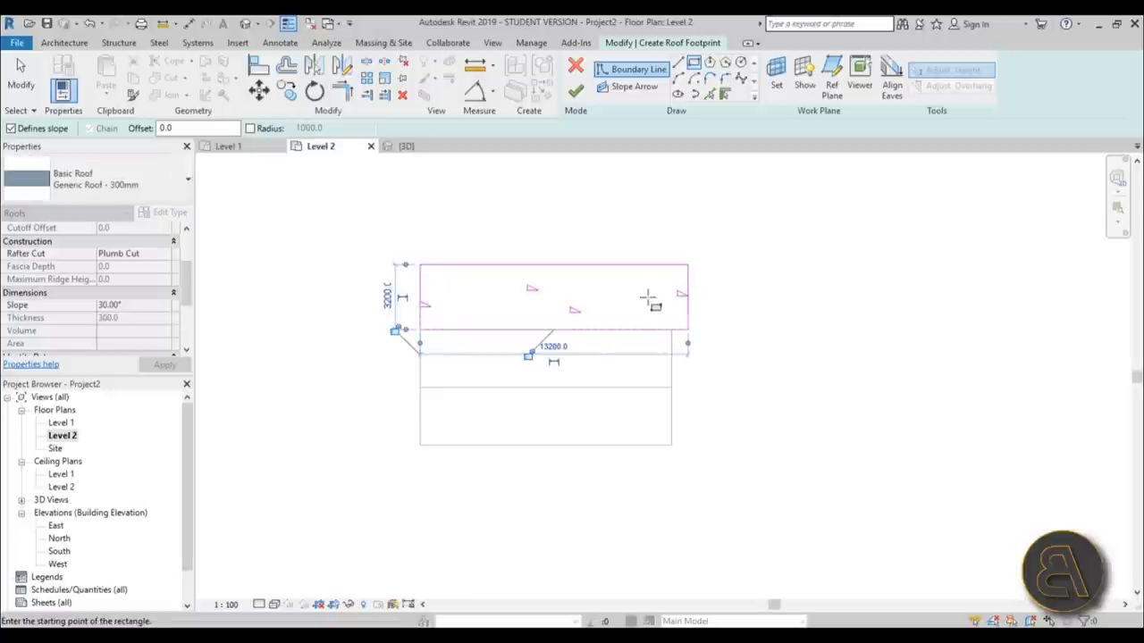
{"action": "key", "text": "Escape"}
{"action": "key", "text": "Escape"}
- Move the rectangle's right boundary line inward and align it with the gable roof's right edge
{"action": "scroll", "coordinate": [685, 317], "scroll_direction": "up", "scroll_amount": 2}
{"action": "left_click_drag", "start_coordinate": [689, 319], "coordinate": [650, 318]}
{"action": "left_click", "coordinate": [697, 383]}
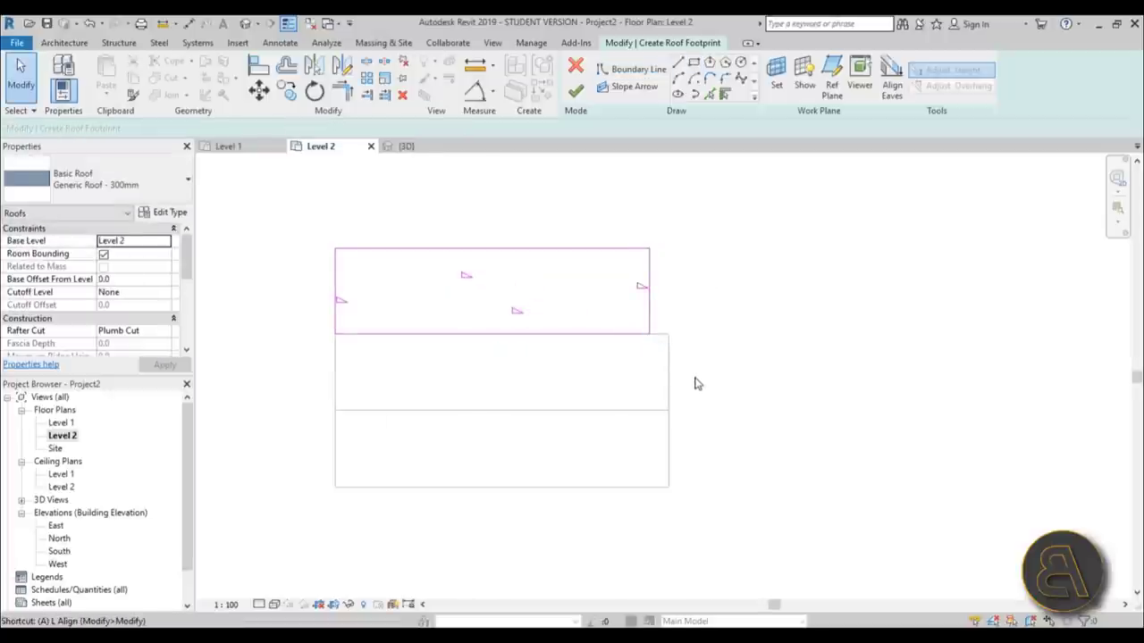
{"action": "key", "text": "a"}
{"action": "key", "text": "l"}
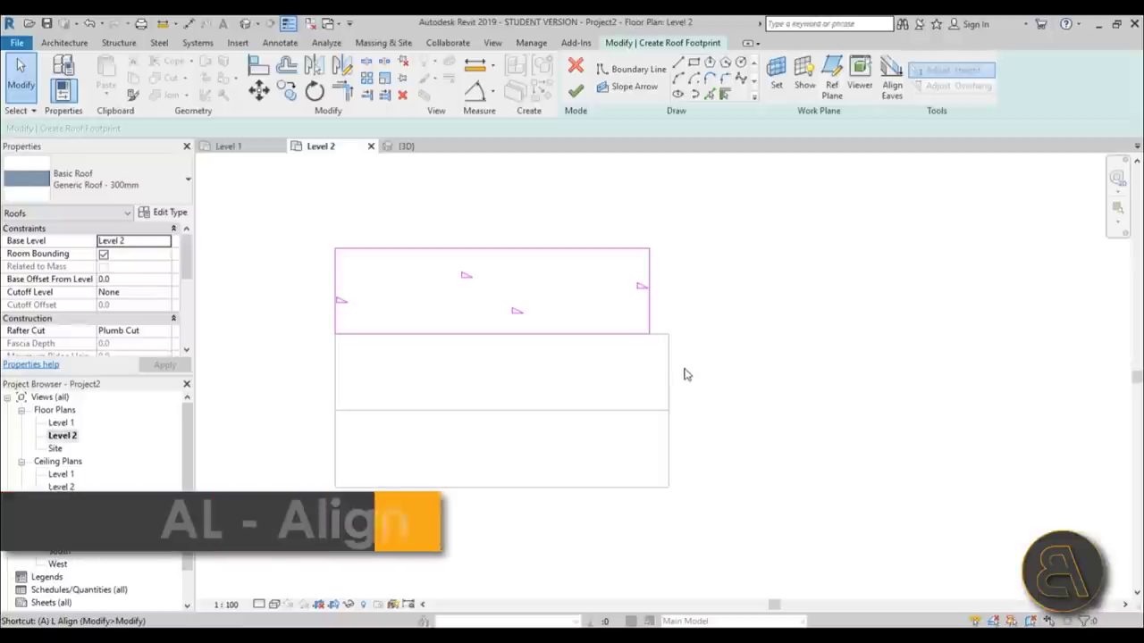
{"action": "left_click", "coordinate": [671, 371]}
{"action": "left_click", "coordinate": [652, 324]}
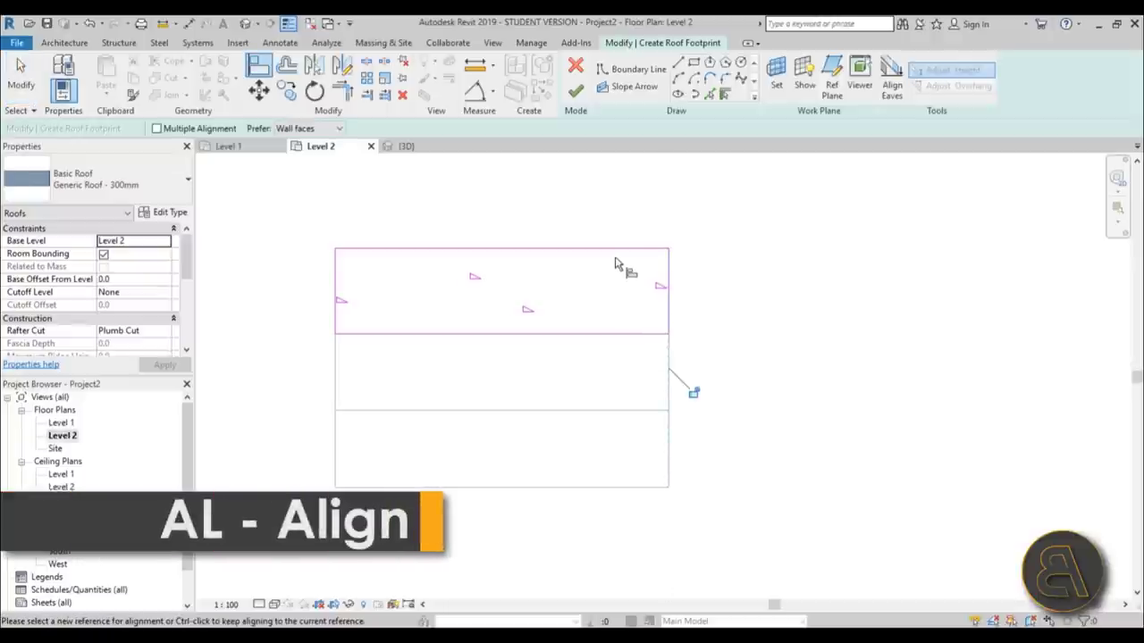
{"action": "key", "text": "Escape"}
{"action": "key", "text": "Escape"}
- Move the upper boundary line to make the footprint about 1300 mm deep and set that line's slope to 60°
{"action": "left_click_drag", "start_coordinate": [613, 253], "coordinate": [618, 300]}
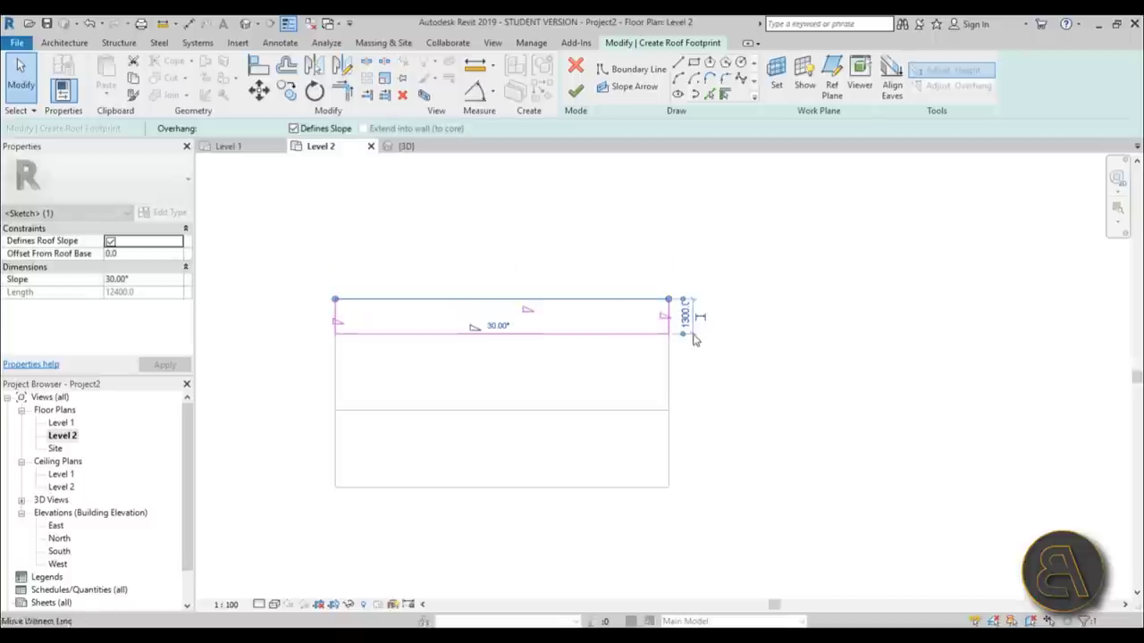
{"action": "scroll", "coordinate": [694, 336], "scroll_direction": "up", "scroll_amount": 1}
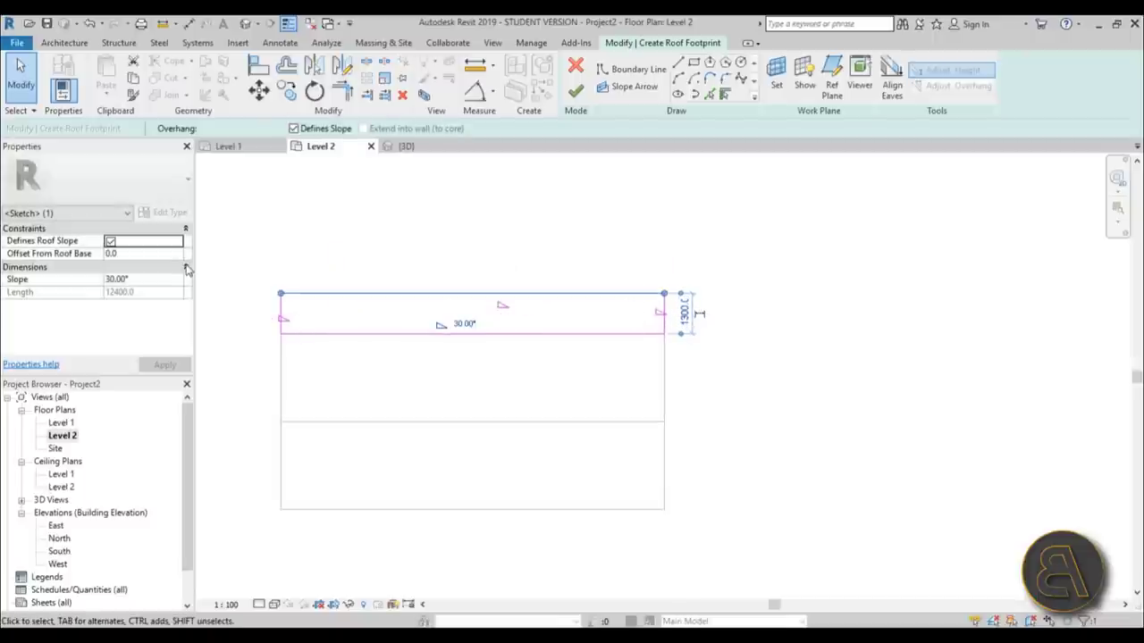
{"action": "left_click", "coordinate": [146, 279]}
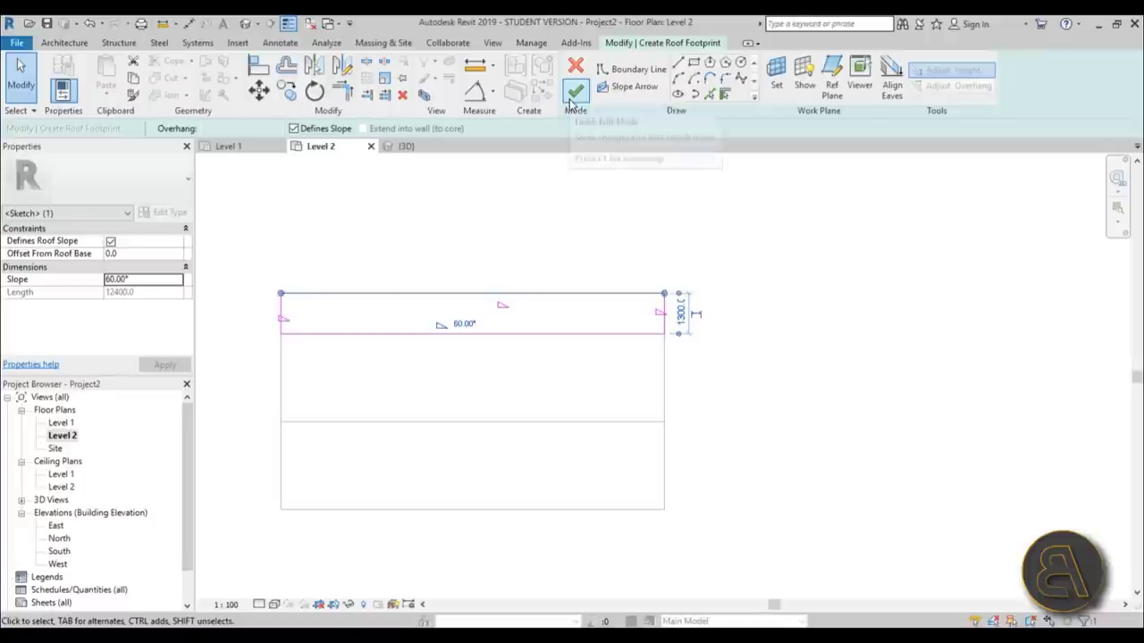
{"action": "left_click", "coordinate": [647, 355]}
- Remove the slope definition from the other three boundary lines and finish the narrow roof's footprint
{"action": "left_click_drag", "start_coordinate": [685, 378], "coordinate": [237, 332]}
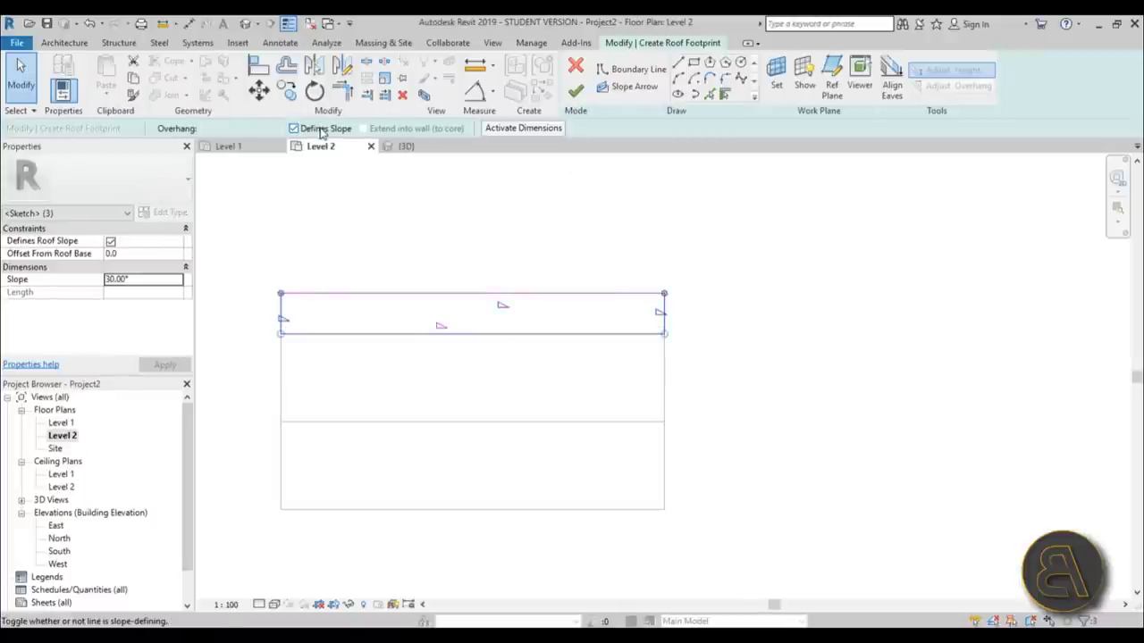
{"action": "left_click", "coordinate": [294, 129]}
{"action": "left_click", "coordinate": [415, 262]}
{"action": "left_click", "coordinate": [434, 294]}
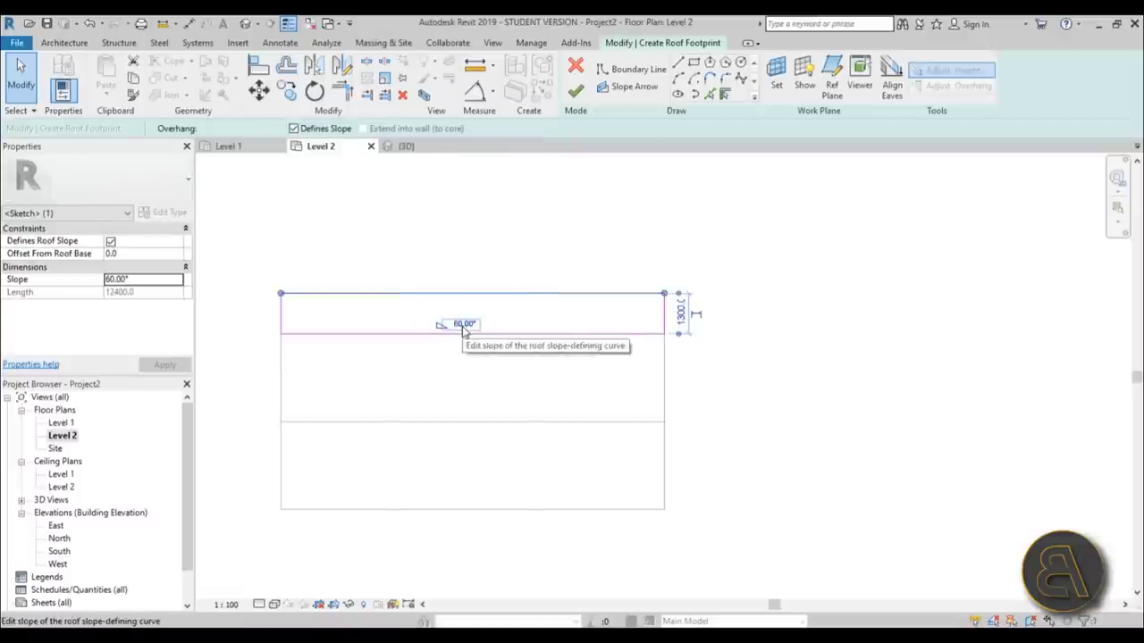
{"action": "left_click", "coordinate": [576, 91]}
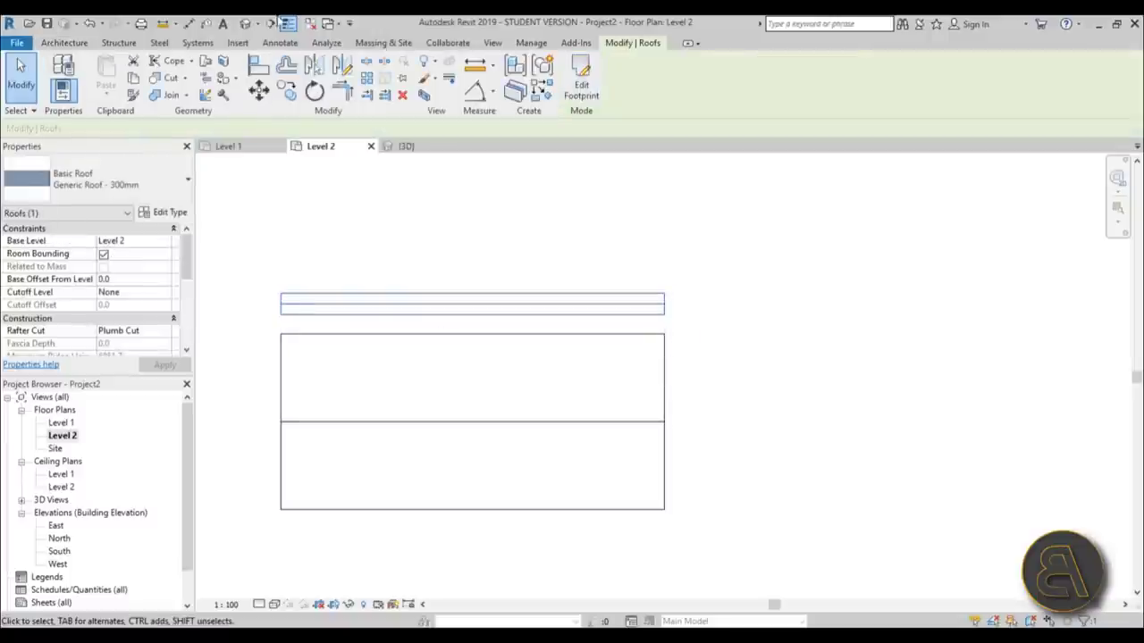
- Select the gable roof in the 3D view and set its Base Offset From Level to 2500
{"action": "left_click", "coordinate": [241, 25]}
{"action": "middle_click_drag", "start_coordinate": [805, 398], "coordinate": [738, 405], "text": "shift"}
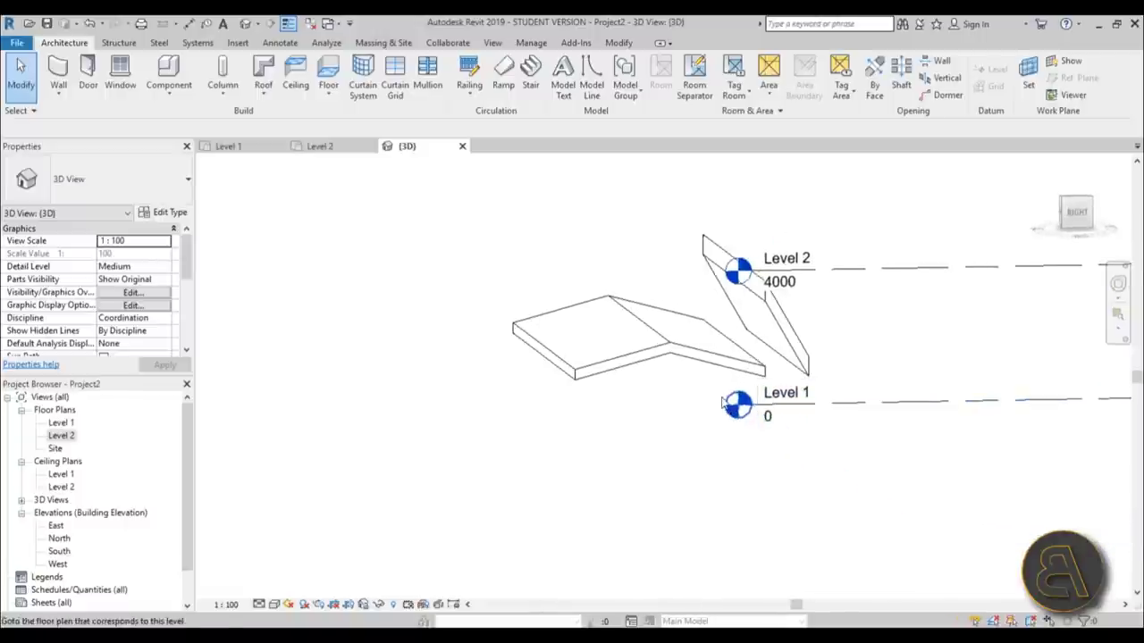
{"action": "left_click", "coordinate": [672, 364]}
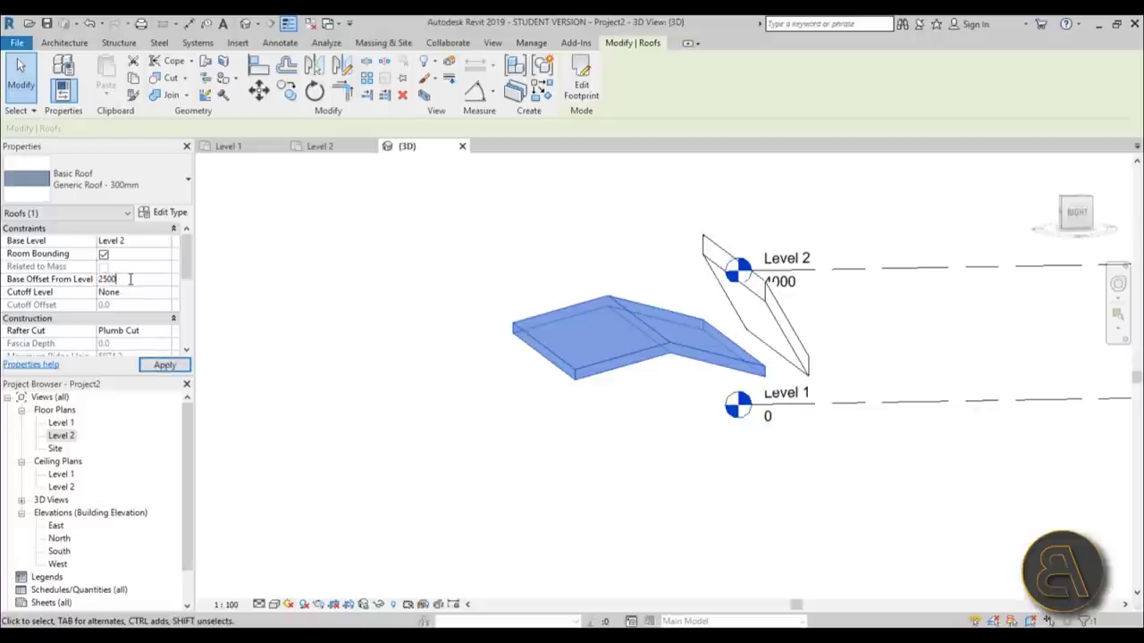
{"action": "key", "text": "Return"}
- Fine-tune the gable roof's Base Offset From Level to 2545 so its corner meets the steep roof's top edge
{"action": "middle_click_drag", "start_coordinate": [728, 331], "coordinate": [632, 308], "text": "shift"}
{"action": "scroll", "coordinate": [632, 308], "scroll_direction": "up", "scroll_amount": 5}
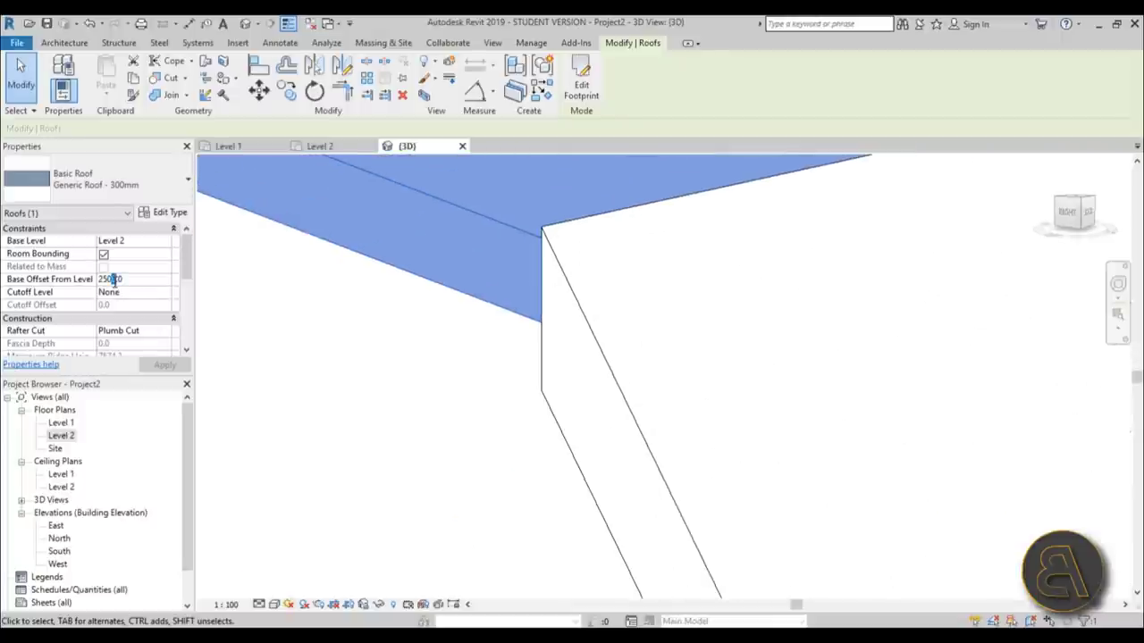
{"action": "type", "text": "5"}
{"action": "key", "text": "Return"}
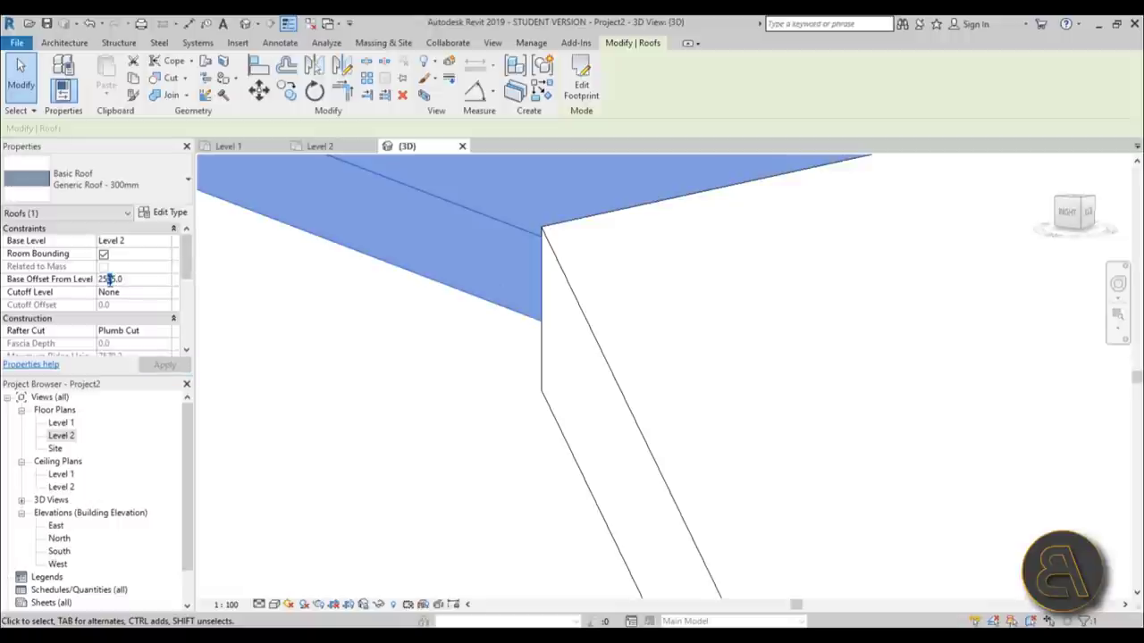
{"action": "type", "text": "5"}
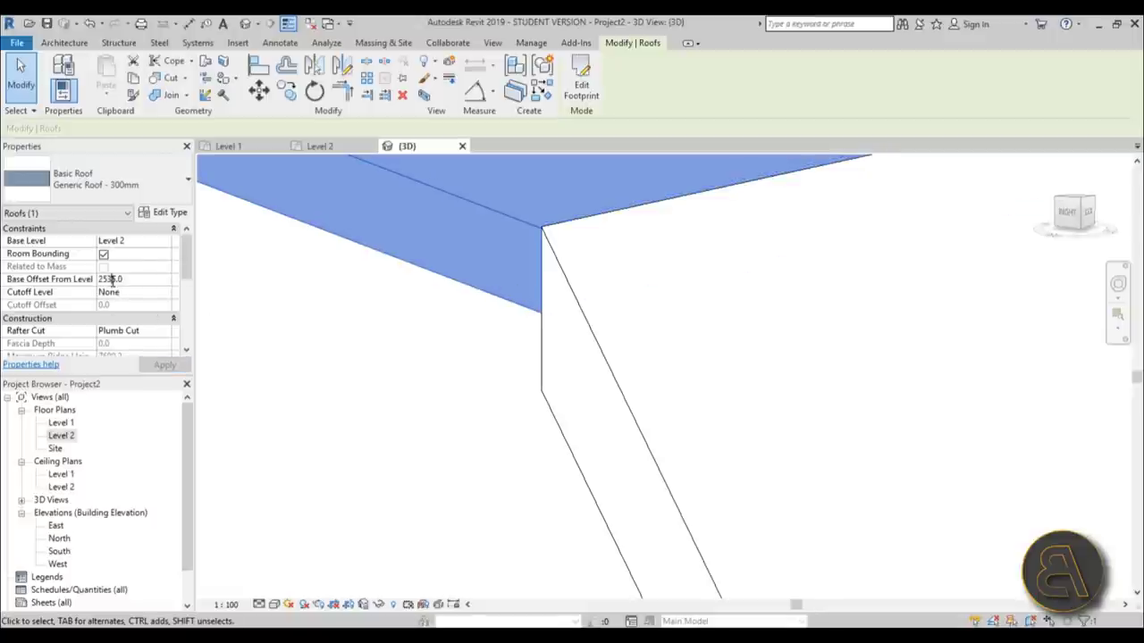
{"action": "type", "text": "4"}
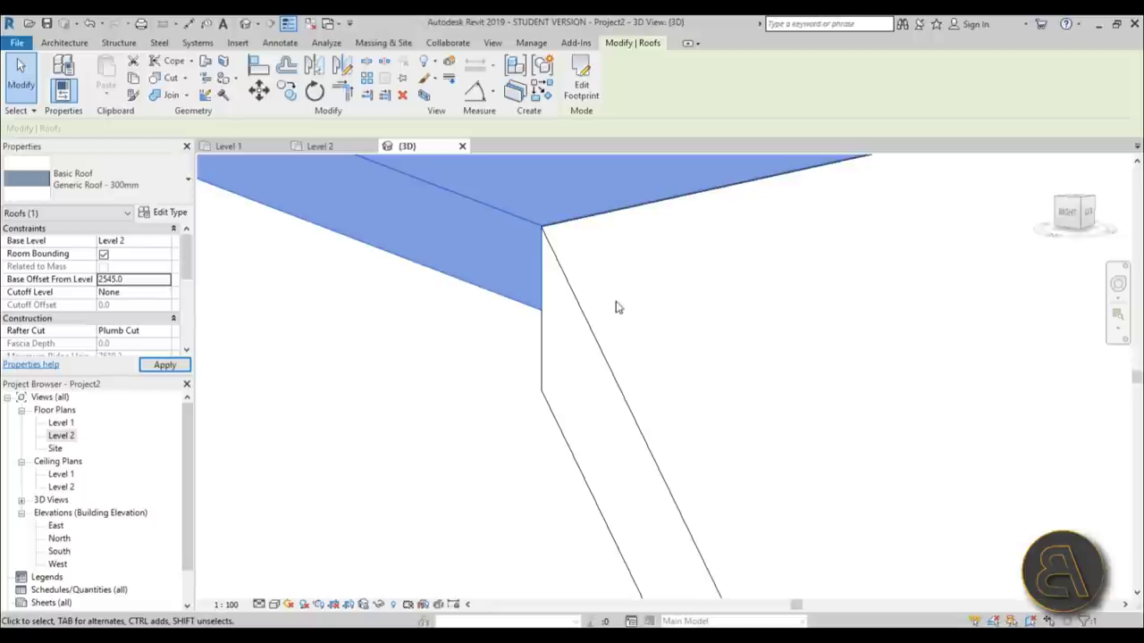
- Examine in the 3D view how the raised gable roof meets the steep roof along their shared edge
{"action": "scroll", "coordinate": [619, 304], "scroll_direction": "down", "scroll_amount": 2}
{"action": "middle_click_drag", "start_coordinate": [625, 307], "coordinate": [674, 390], "text": "shift"}
{"action": "scroll", "coordinate": [638, 361], "scroll_direction": "down", "scroll_amount": 6}
{"action": "left_click", "coordinate": [663, 402]}
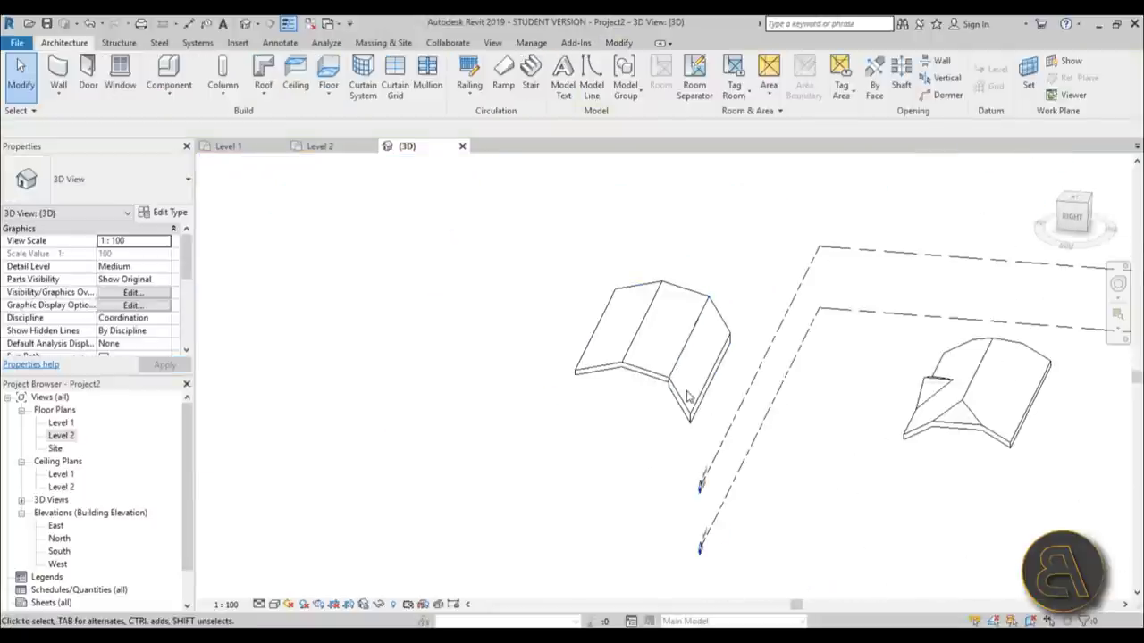
{"action": "left_click", "coordinate": [684, 396]}
{"action": "left_click", "coordinate": [498, 408]}
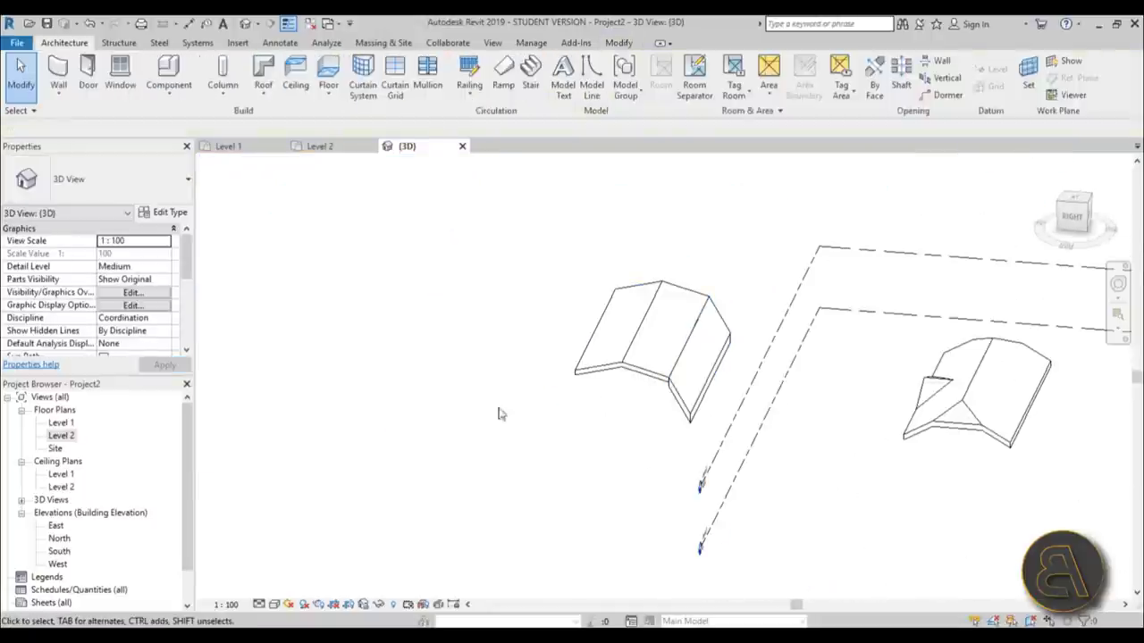
- Select the steep narrow roof on the Level 2 floor plan and bring it into view in the Site floor plan
{"action": "double_click", "coordinate": [72, 435]}
{"action": "scroll", "coordinate": [524, 401], "scroll_direction": "down", "scroll_amount": 3}
{"action": "middle_click_drag", "start_coordinate": [560, 287], "coordinate": [560, 398]}
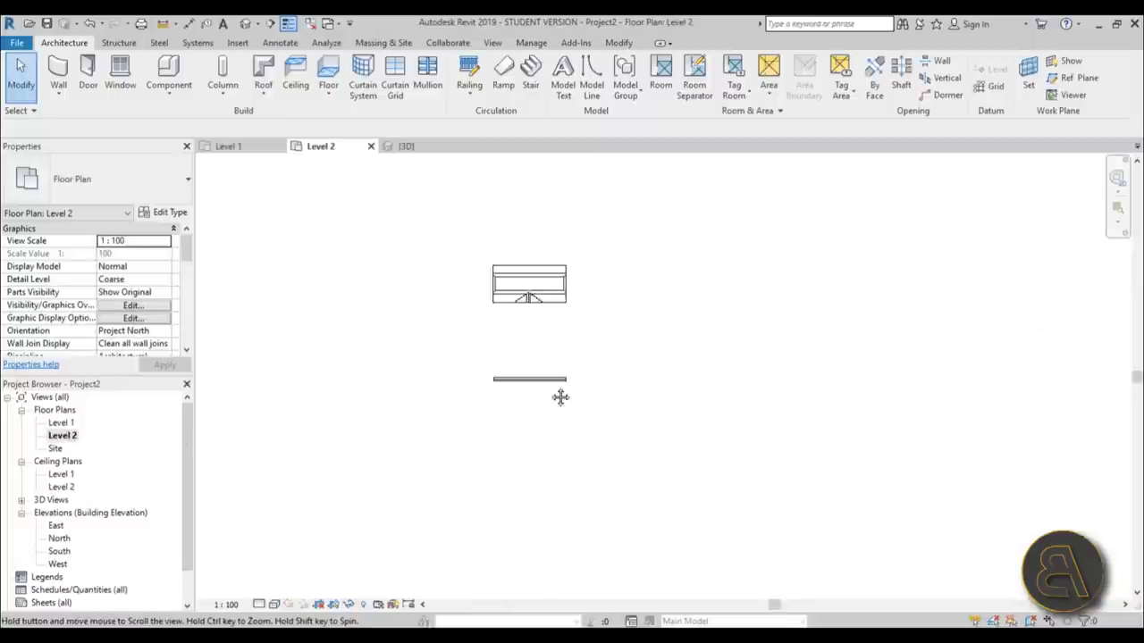
{"action": "scroll", "coordinate": [560, 398], "scroll_direction": "up", "scroll_amount": 1}
{"action": "left_click", "coordinate": [552, 380]}
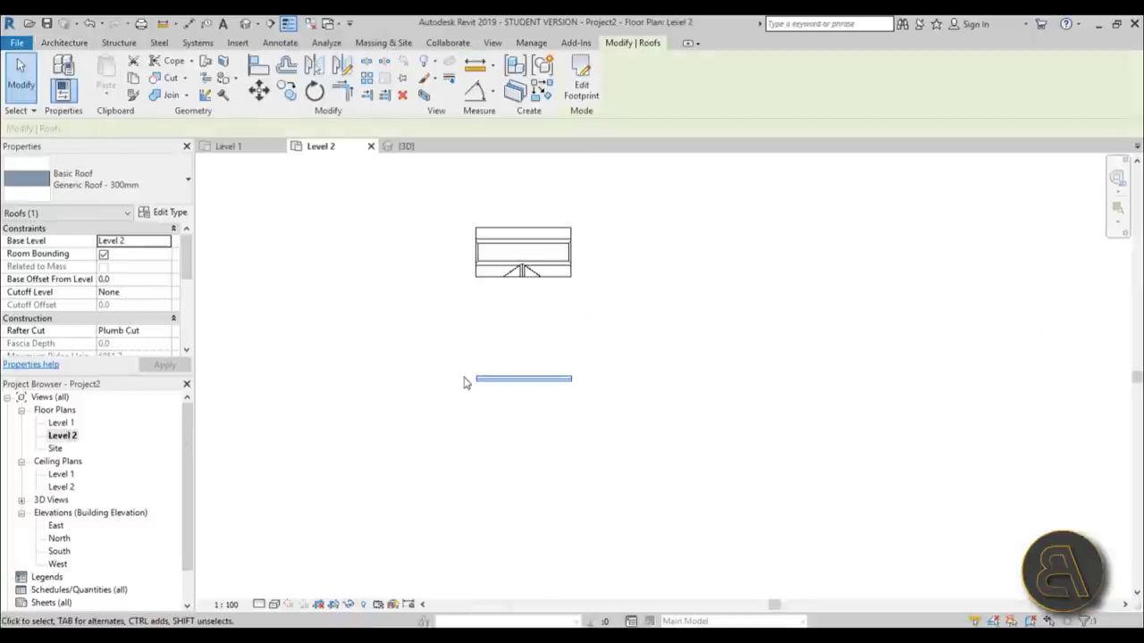
{"action": "double_click", "coordinate": [55, 447]}
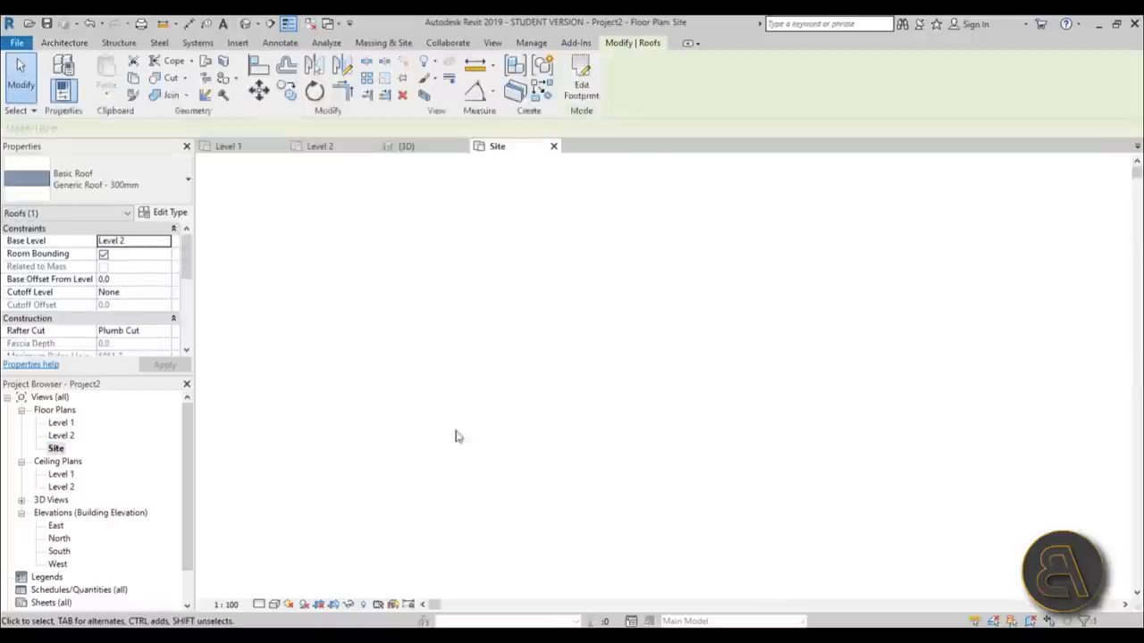
{"action": "scroll", "coordinate": [529, 307], "scroll_direction": "up", "scroll_amount": 3}
{"action": "middle_click_drag", "start_coordinate": [637, 406], "coordinate": [625, 308]}
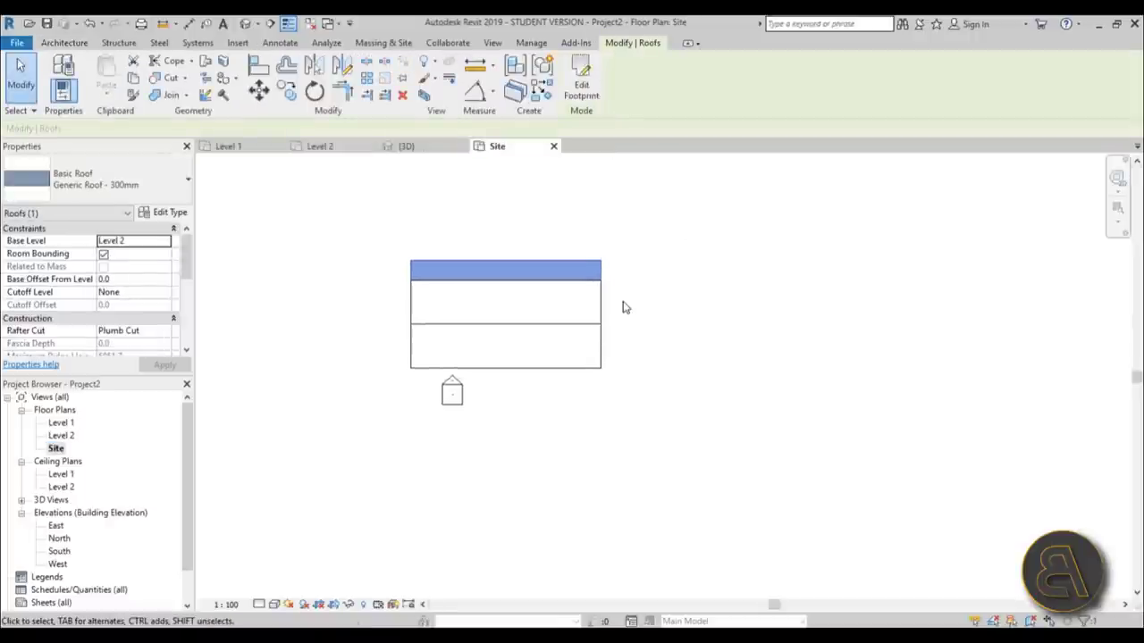
- Mirror the steep narrow roof about the gable roof's ridge and move the combined roofs clear of the elevation marker on the Site plan
{"action": "key", "text": "m"}
{"action": "key", "text": "m"}
{"action": "left_click", "coordinate": [571, 334]}
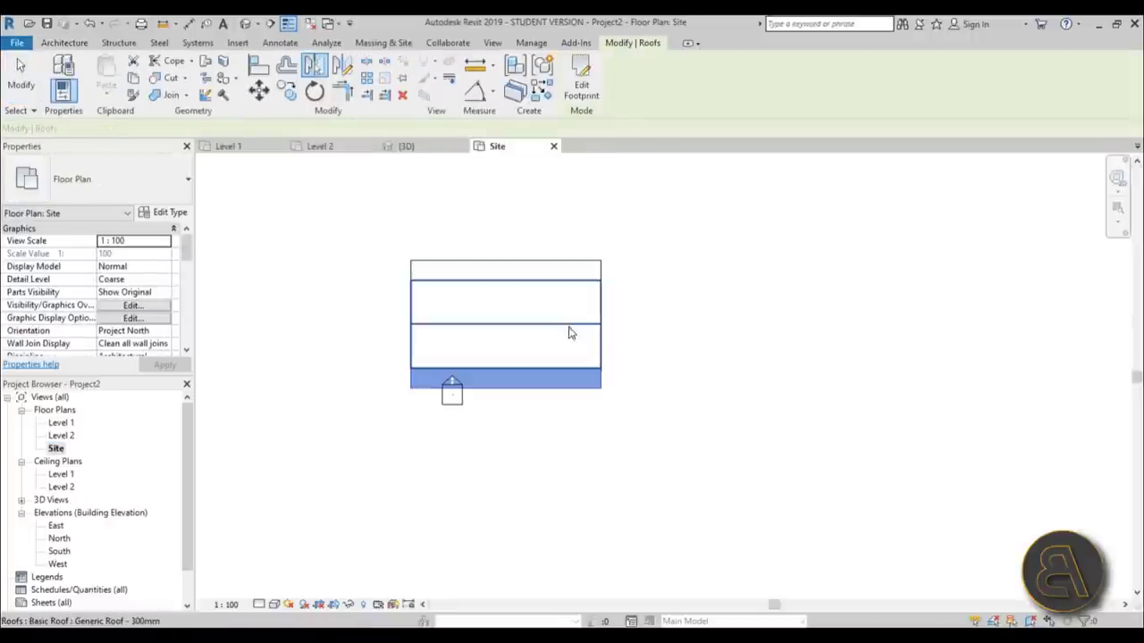
{"action": "left_click", "coordinate": [750, 368]}
{"action": "left_click_drag", "start_coordinate": [684, 429], "coordinate": [557, 197]}
{"action": "key", "text": "Escape"}
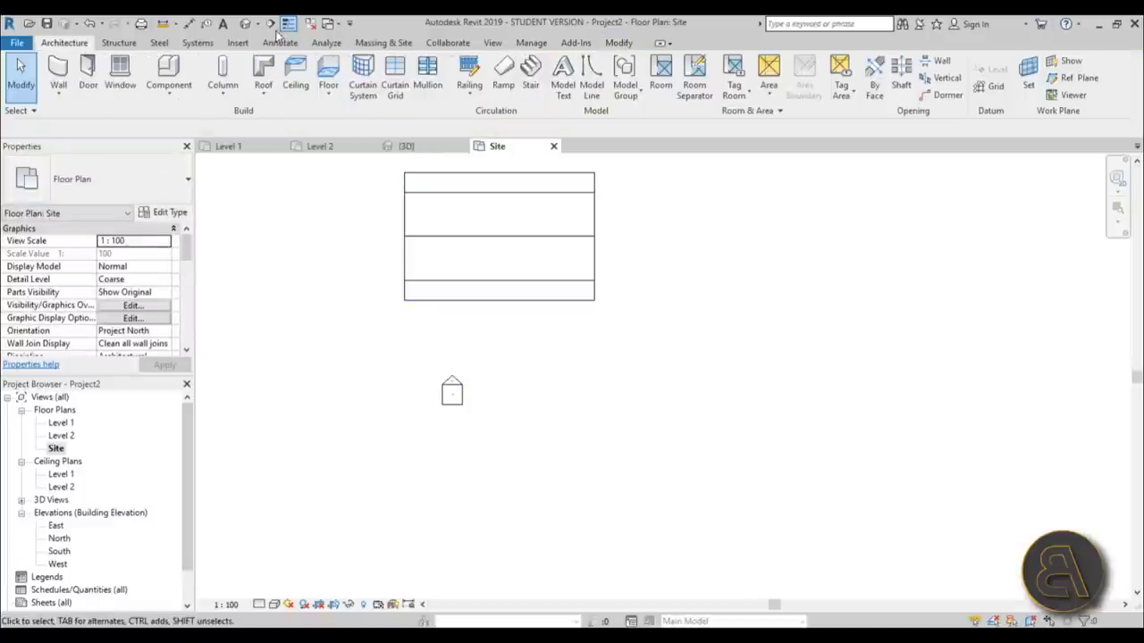
- Join the gable roof's geometry with both steep side roofs in the 3D view
{"action": "left_click", "coordinate": [249, 26]}
{"action": "middle_click_drag", "start_coordinate": [669, 345], "coordinate": [798, 343], "text": "shift"}
{"action": "scroll", "coordinate": [801, 342], "scroll_direction": "up", "scroll_amount": 4}
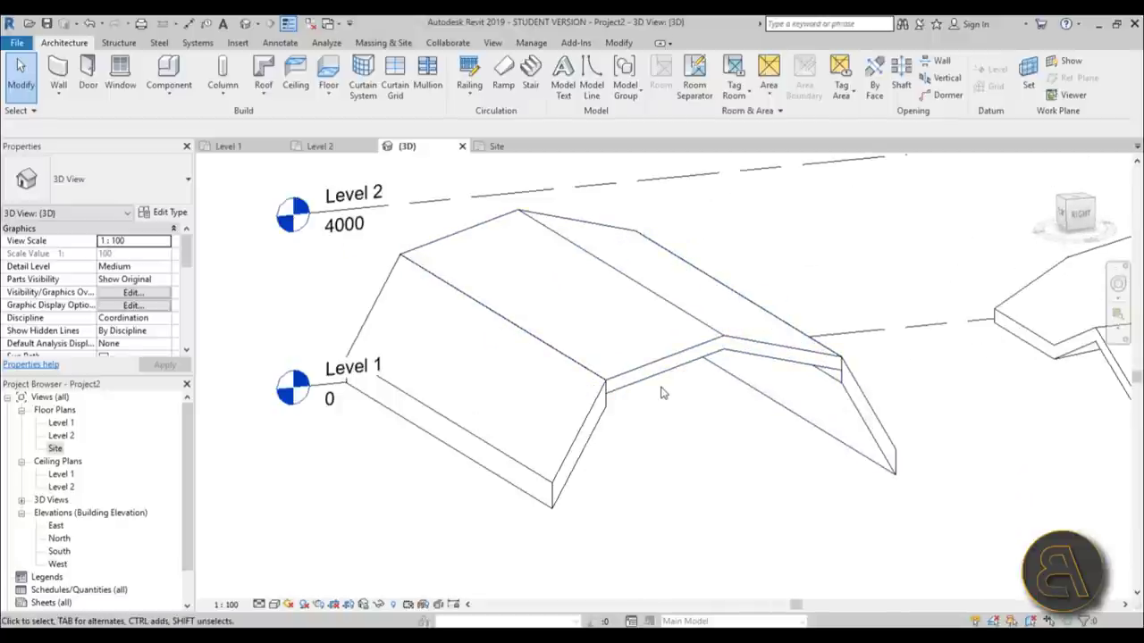
{"action": "left_click", "coordinate": [618, 43]}
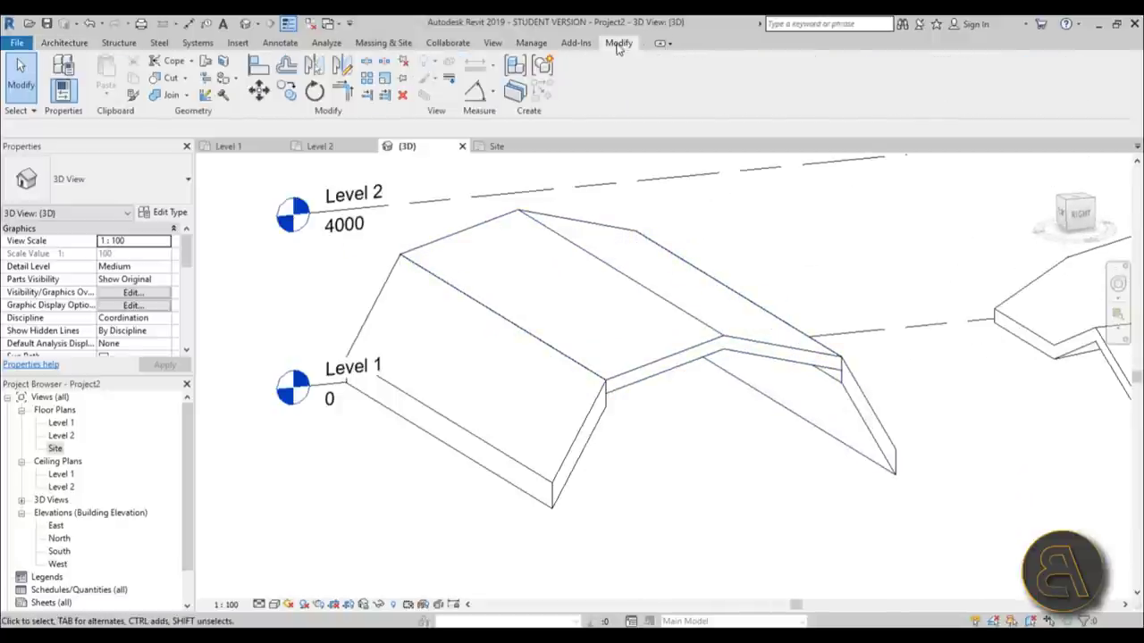
{"action": "left_click", "coordinate": [164, 97]}
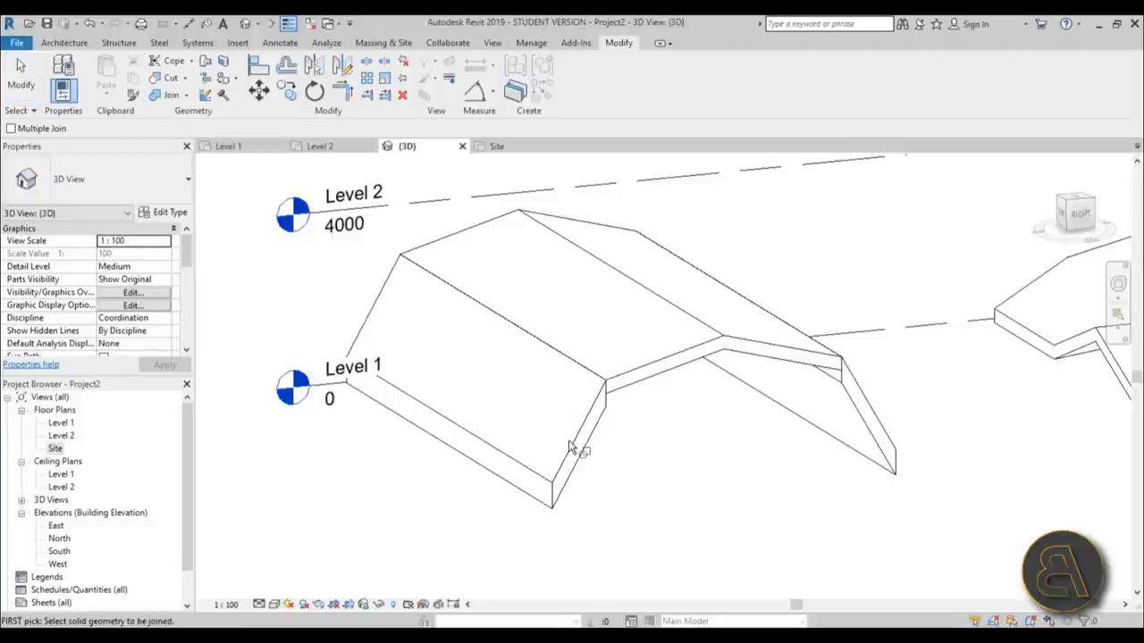
{"action": "left_click", "coordinate": [614, 387]}
{"action": "left_click", "coordinate": [606, 400]}
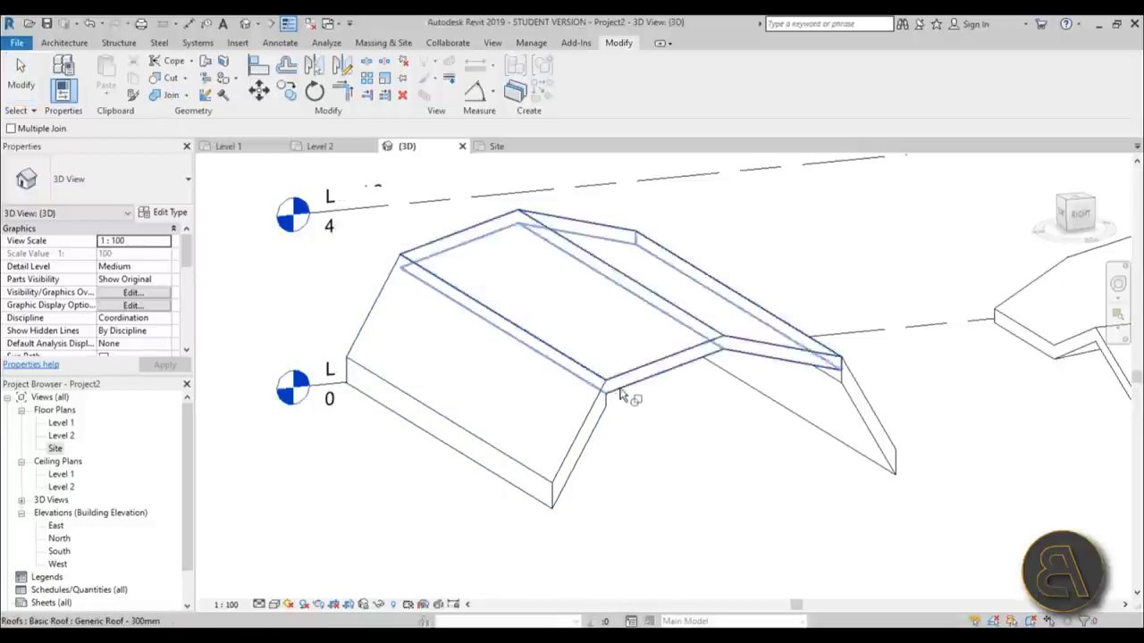
{"action": "left_click", "coordinate": [627, 385]}
{"action": "left_click", "coordinate": [854, 393]}
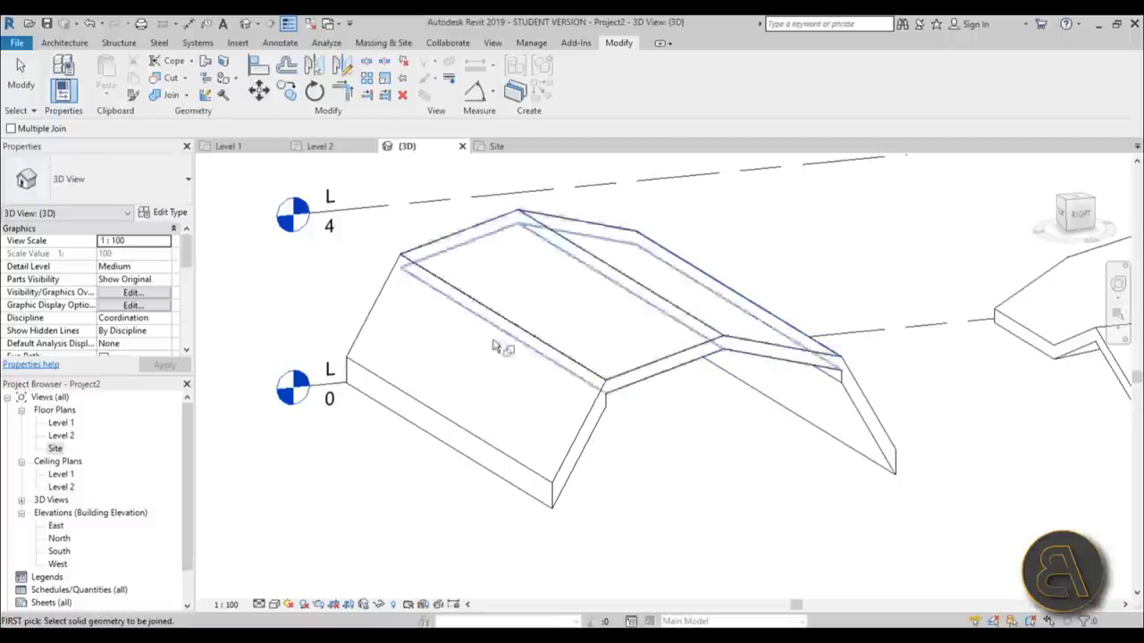
{"action": "key", "text": "Escape"}
{"action": "middle_click_drag", "start_coordinate": [641, 376], "coordinate": [657, 436], "text": "shift"}
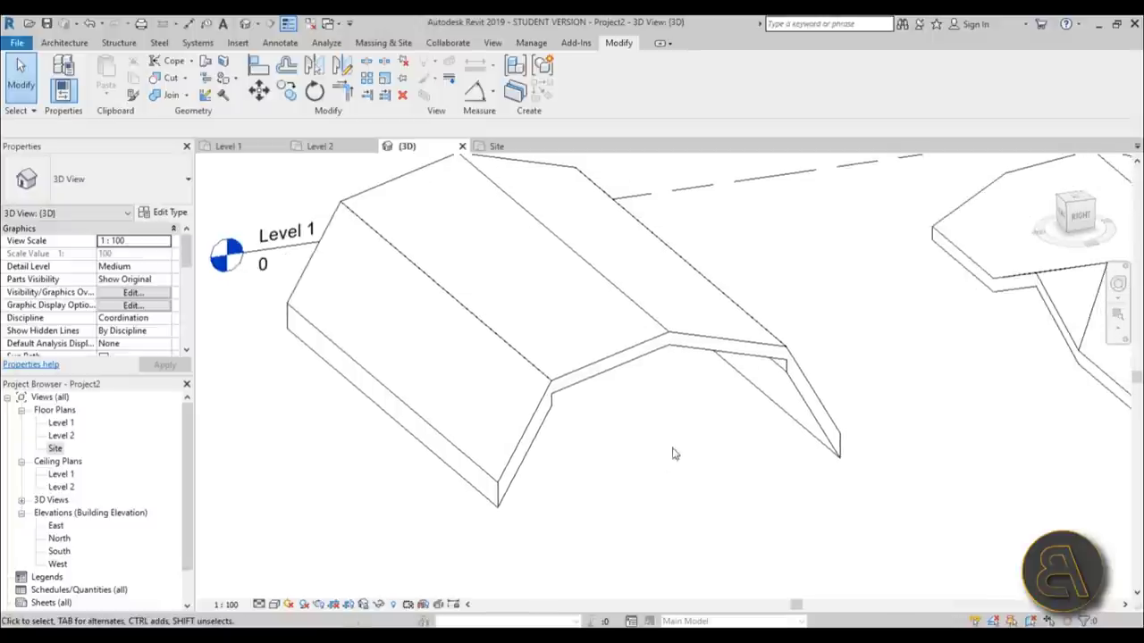
{"action": "scroll", "coordinate": [596, 411], "scroll_direction": "down", "scroll_amount": 2}
{"action": "middle_click_drag", "start_coordinate": [596, 410], "coordinate": [631, 406], "text": "shift"}
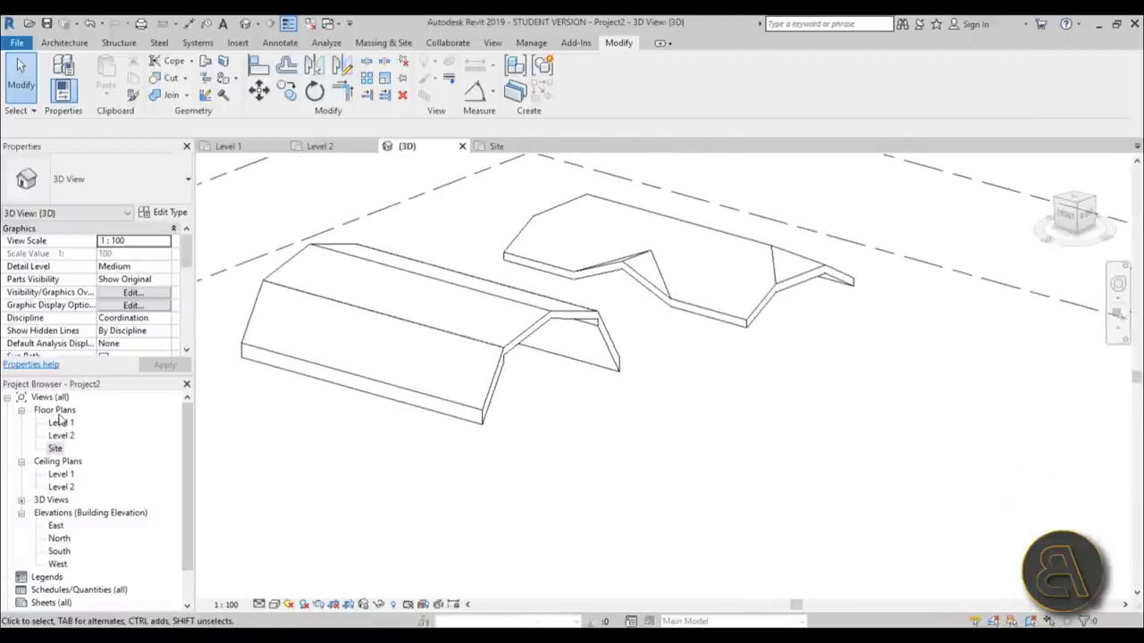
- Cut a rectangular vertical opening, about 3600 by 1500 mm, through the rear slope of the dormered roof on the Level 2 floor plan
{"action": "middle_click_drag", "start_coordinate": [639, 307], "coordinate": [554, 383]}
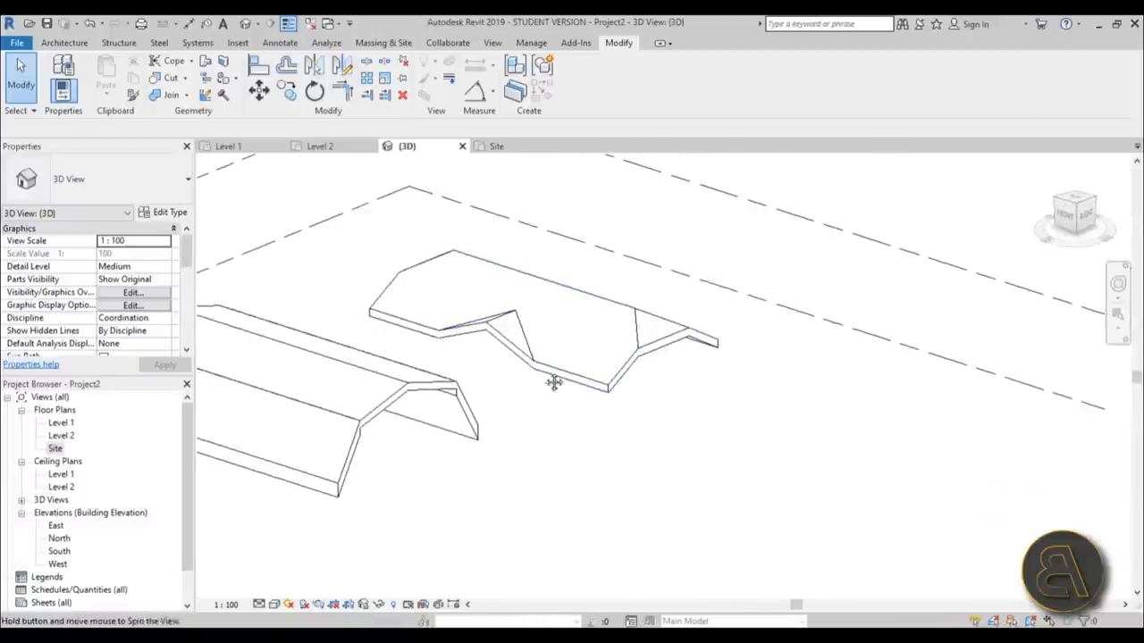
{"action": "left_click", "coordinate": [63, 422]}
{"action": "double_click", "coordinate": [61, 435]}
{"action": "scroll", "coordinate": [505, 237], "scroll_direction": "up", "scroll_amount": 8}
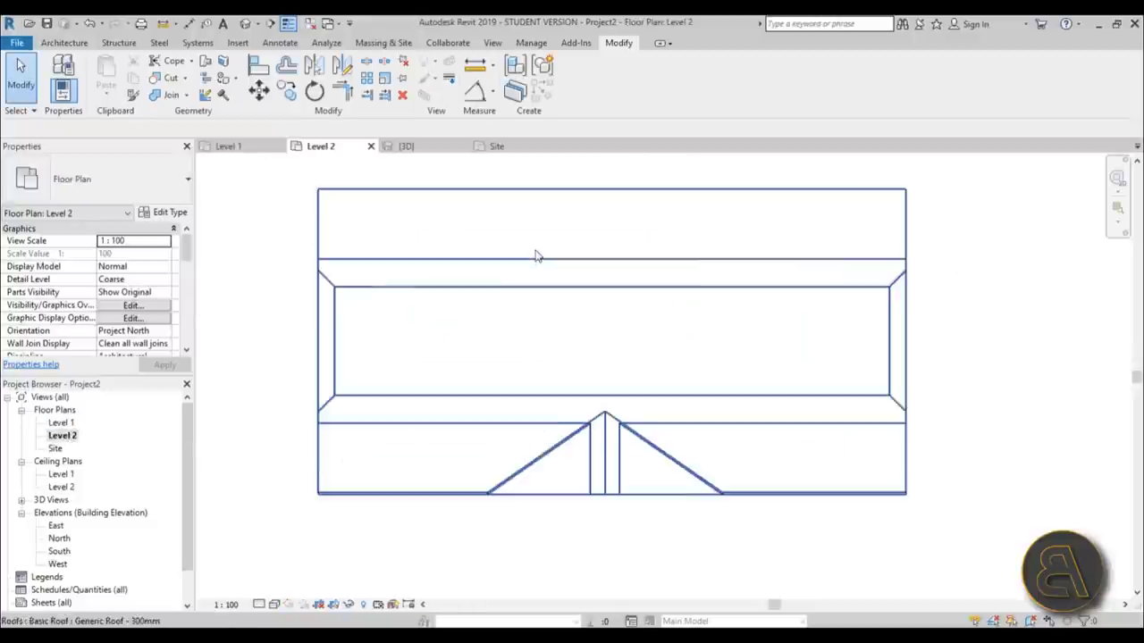
{"action": "left_click", "coordinate": [67, 45]}
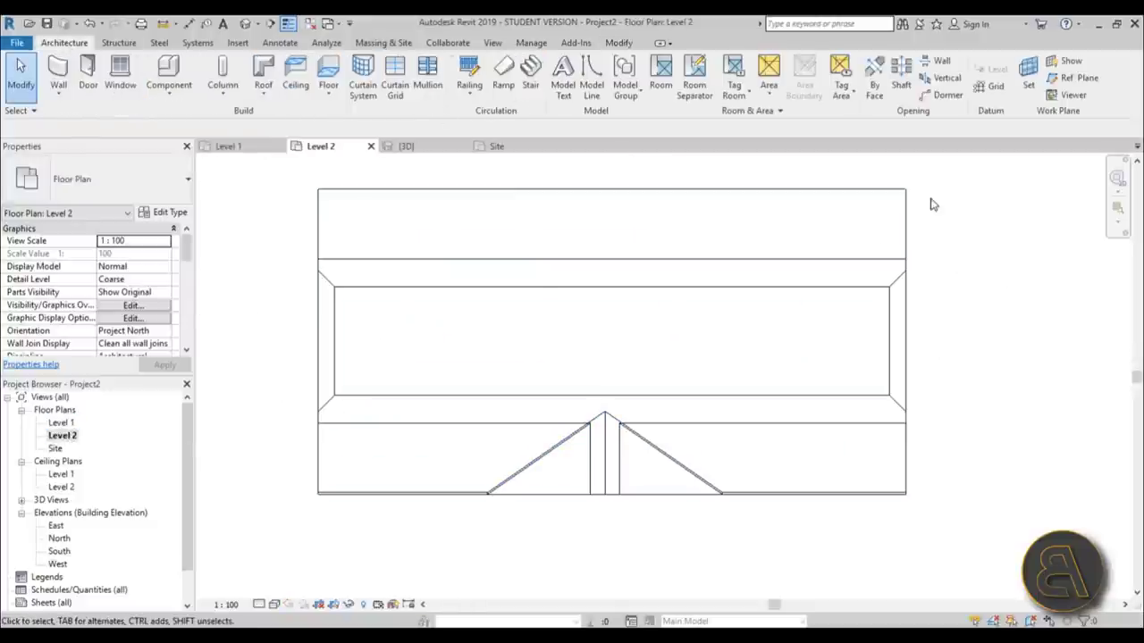
{"action": "left_click", "coordinate": [947, 79]}
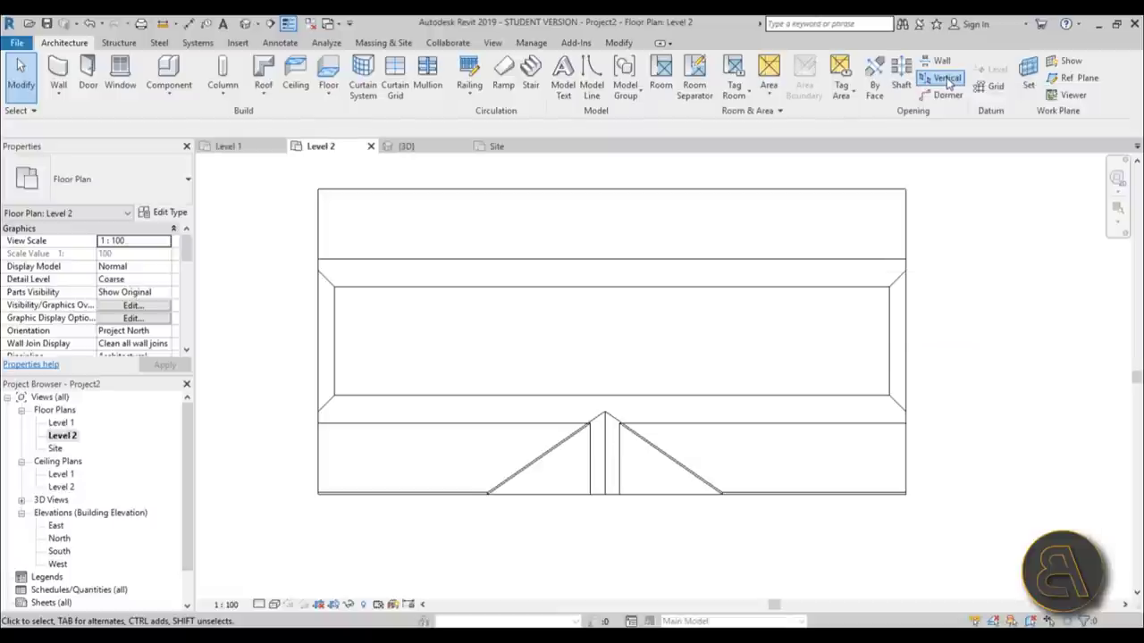
{"action": "left_click", "coordinate": [568, 192]}
{"action": "left_click", "coordinate": [618, 62]}
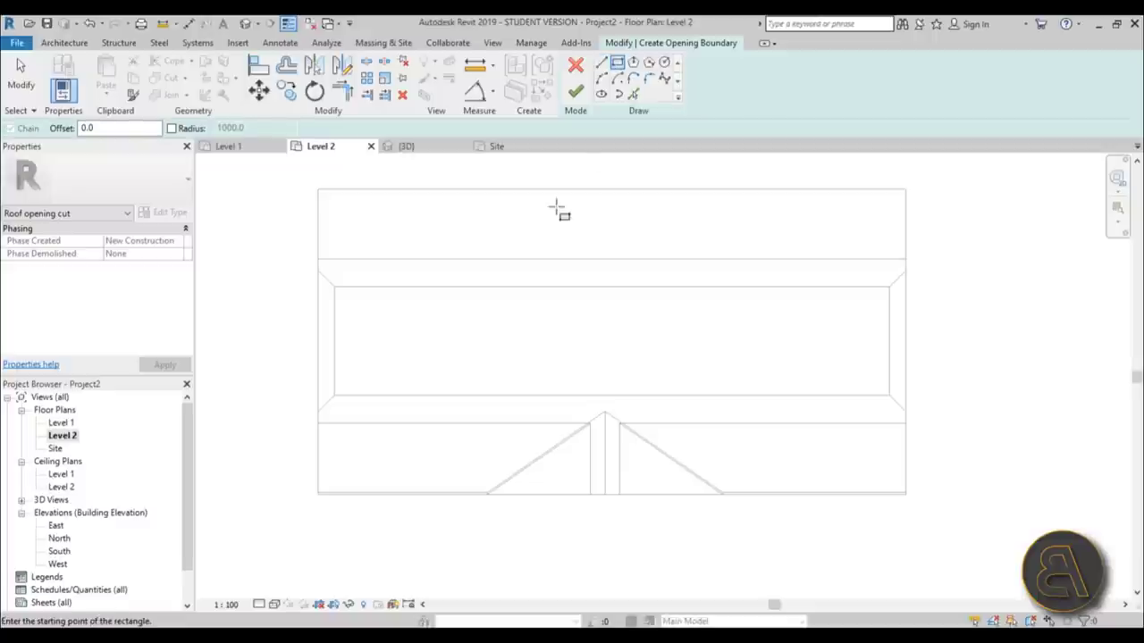
{"action": "left_click", "coordinate": [695, 285]}
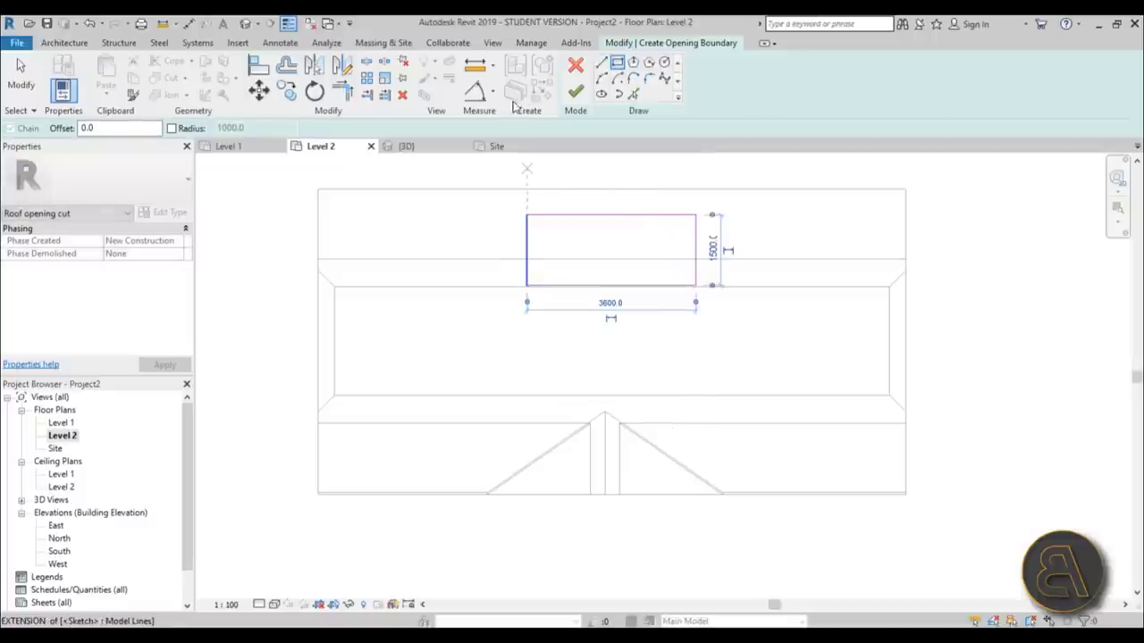
{"action": "left_click", "coordinate": [576, 93]}
- Examine in the 3D view how the rectangular vertical opening's sides cut through the sloped roof
{"action": "left_click", "coordinate": [245, 24]}
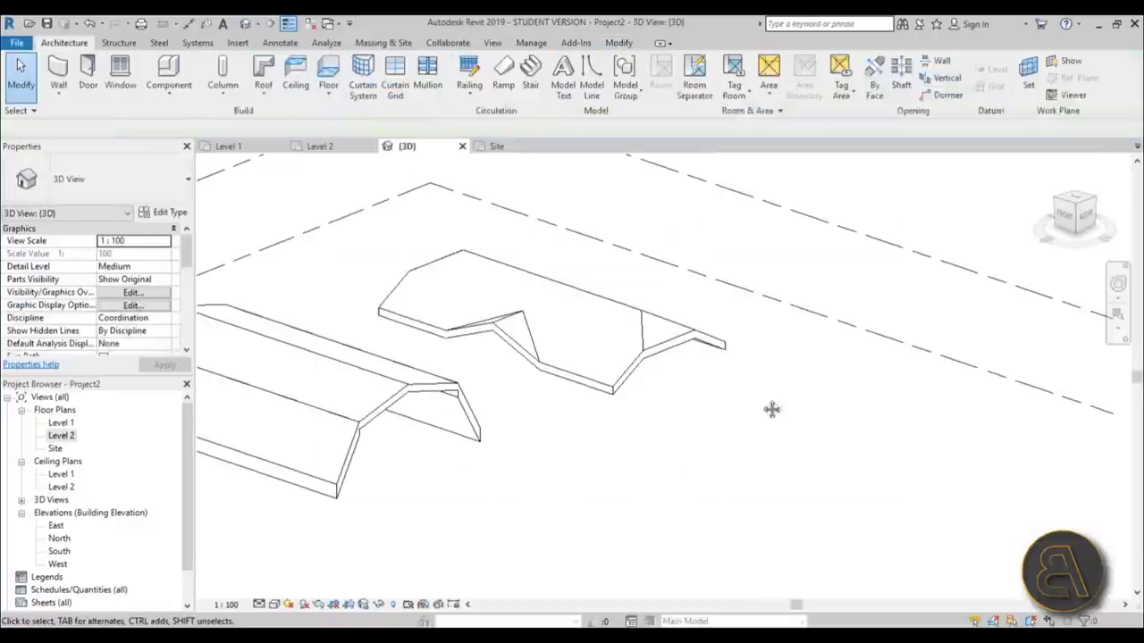
{"action": "middle_click_drag", "start_coordinate": [771, 408], "coordinate": [634, 340], "text": "shift"}
{"action": "scroll", "coordinate": [633, 338], "scroll_direction": "up", "scroll_amount": 4}
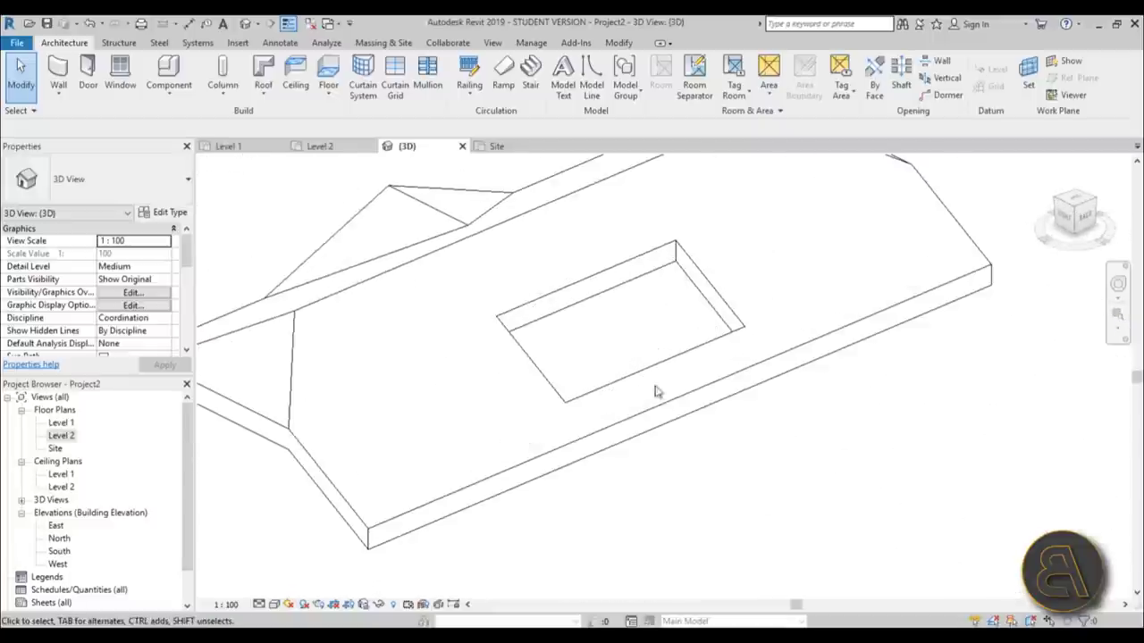
{"action": "middle_click_drag", "start_coordinate": [653, 391], "coordinate": [740, 321], "text": "shift"}
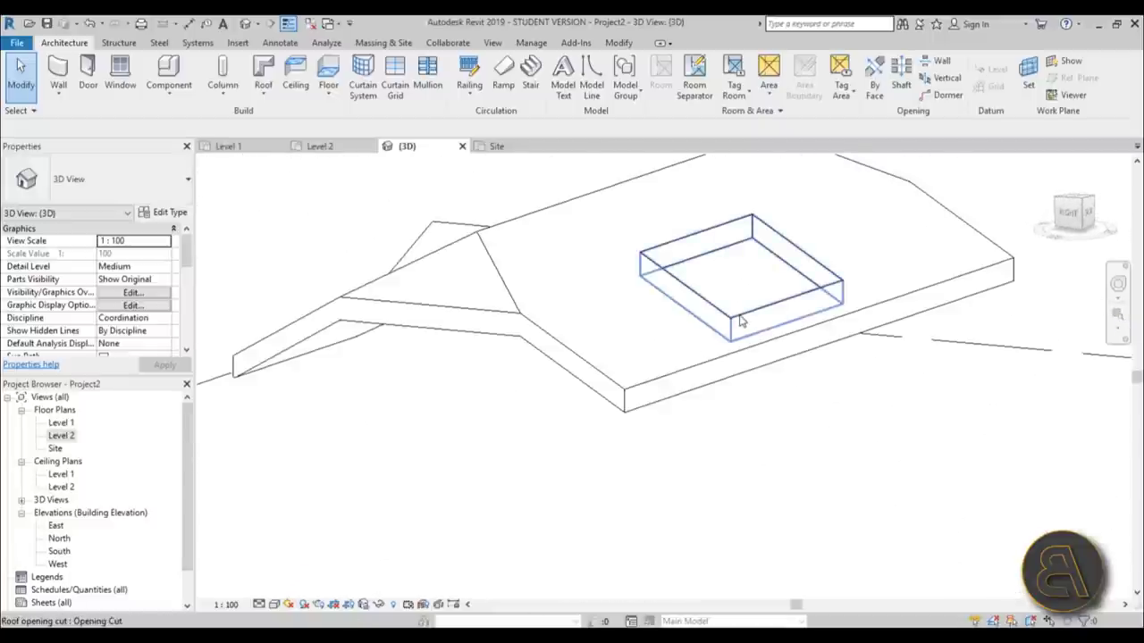
{"action": "left_click", "coordinate": [740, 321]}
{"action": "middle_click_drag", "start_coordinate": [640, 391], "coordinate": [679, 344], "text": "shift"}
{"action": "scroll", "coordinate": [732, 239], "scroll_direction": "up", "scroll_amount": 3}
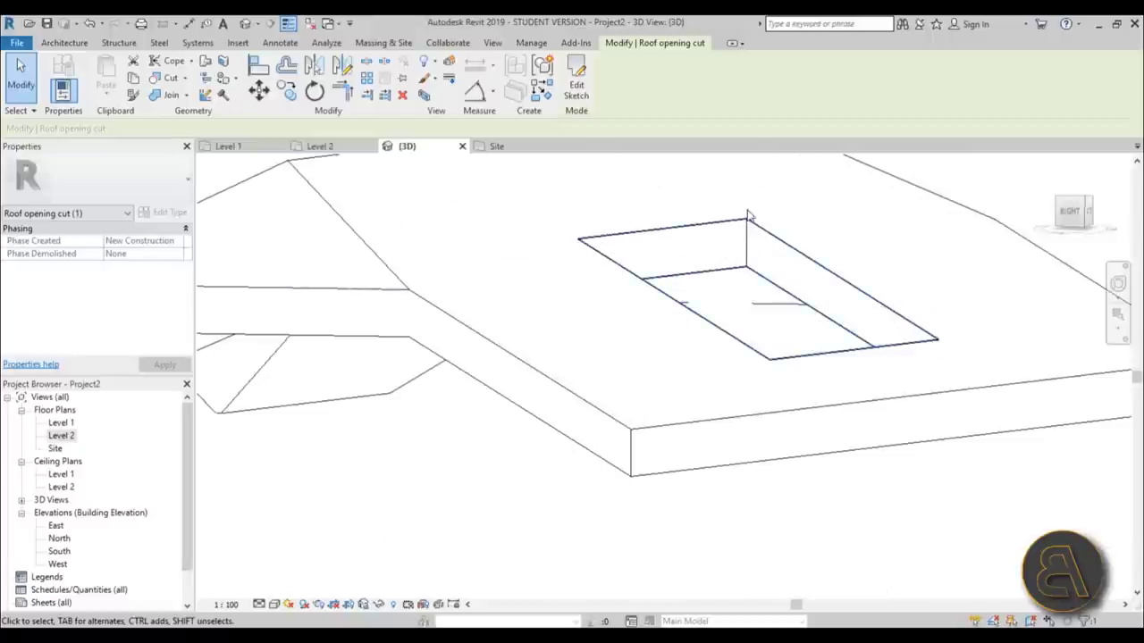
{"action": "scroll", "coordinate": [582, 285], "scroll_direction": "down", "scroll_amount": 3}
{"action": "middle_click_drag", "start_coordinate": [579, 292], "coordinate": [673, 562], "text": "shift"}
{"action": "middle_click_drag", "start_coordinate": [655, 469], "coordinate": [585, 474], "text": "shift"}
{"action": "left_click", "coordinate": [497, 334]}
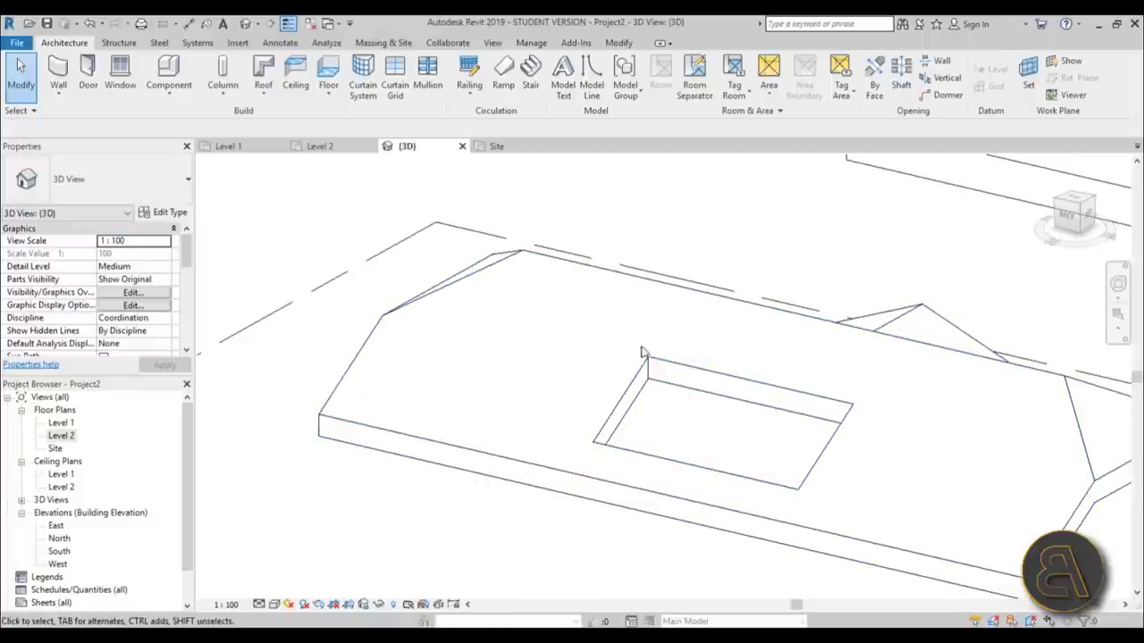
- Cut a six-sided polygonal opening perpendicular to the rear roof slope with Opening by Face, beside the rectangular opening
{"action": "left_click", "coordinate": [879, 102]}
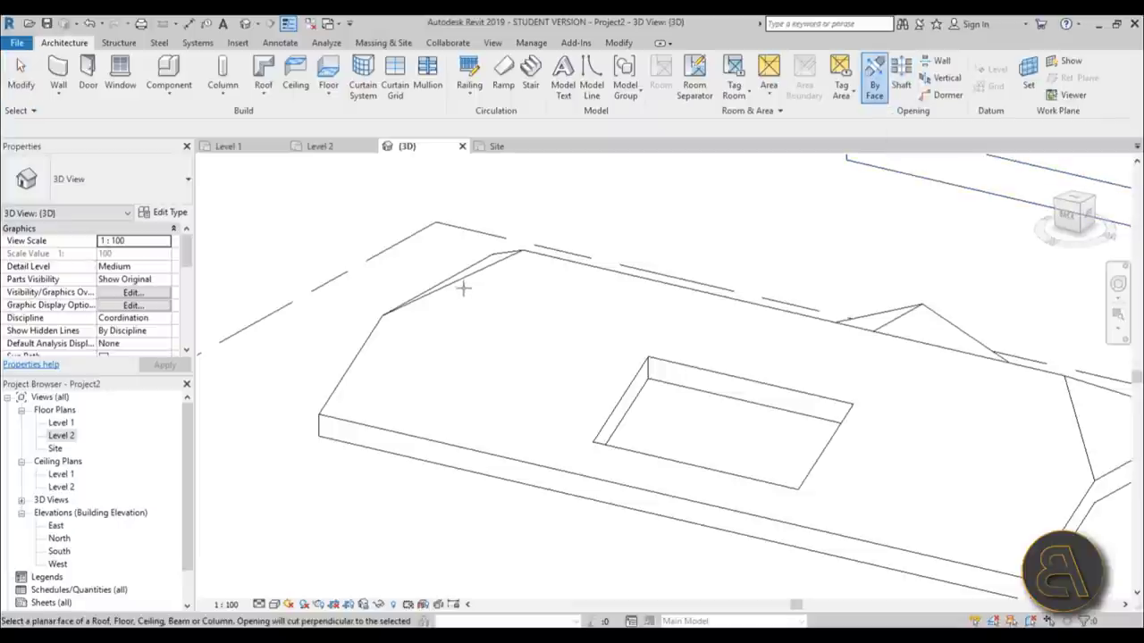
{"action": "left_click", "coordinate": [477, 317]}
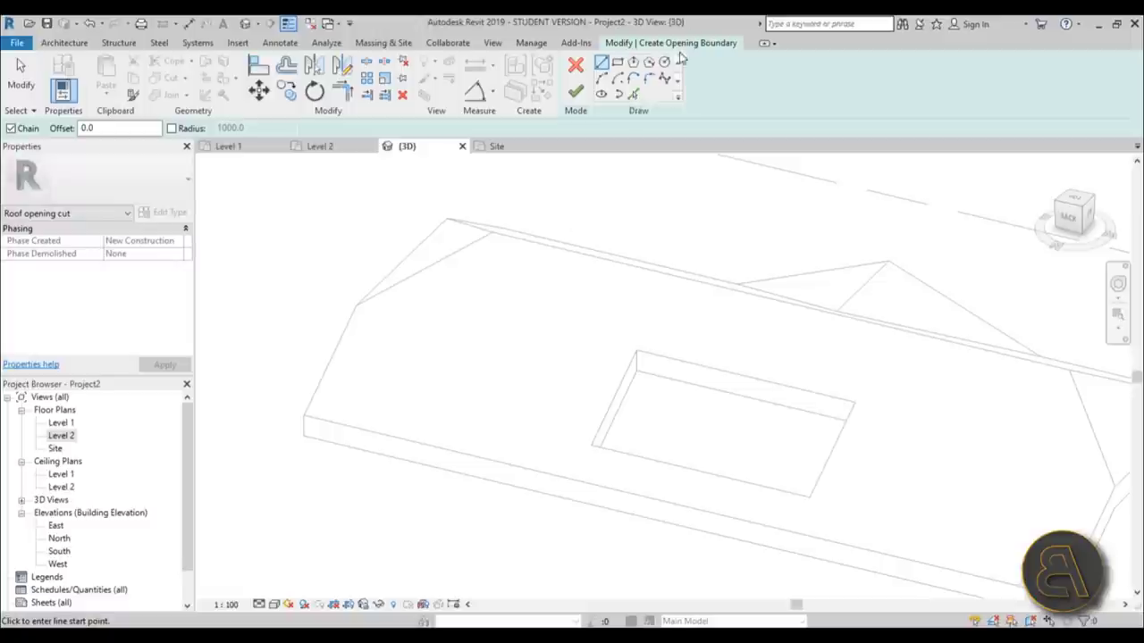
{"action": "left_click", "coordinate": [649, 62]}
{"action": "left_click", "coordinate": [465, 370]}
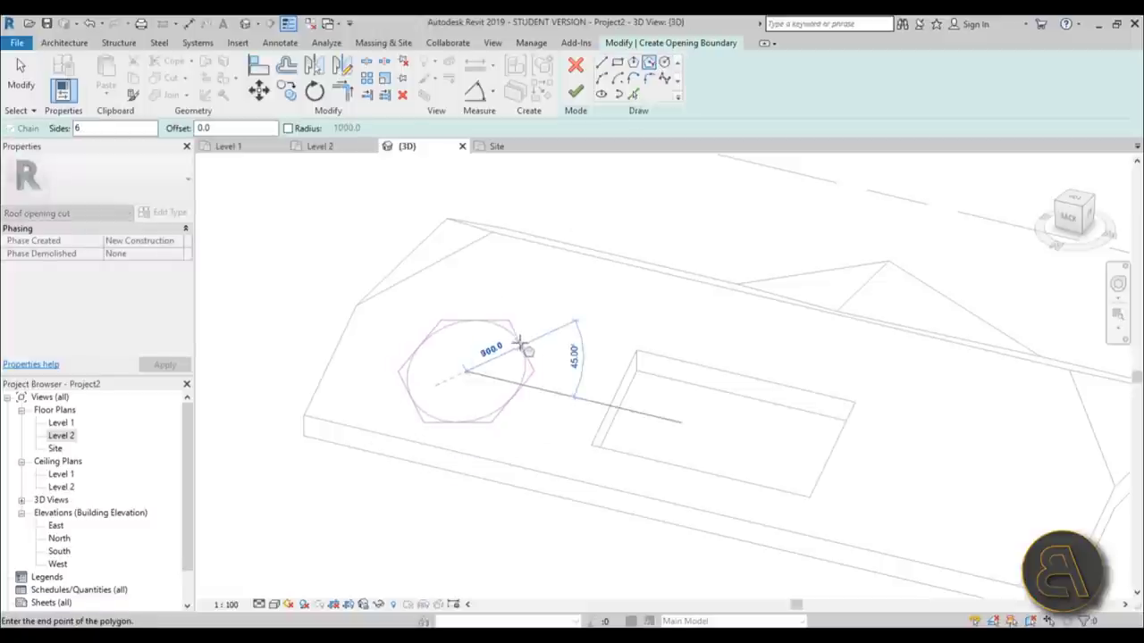
{"action": "left_click", "coordinate": [502, 361]}
{"action": "left_click", "coordinate": [575, 90]}
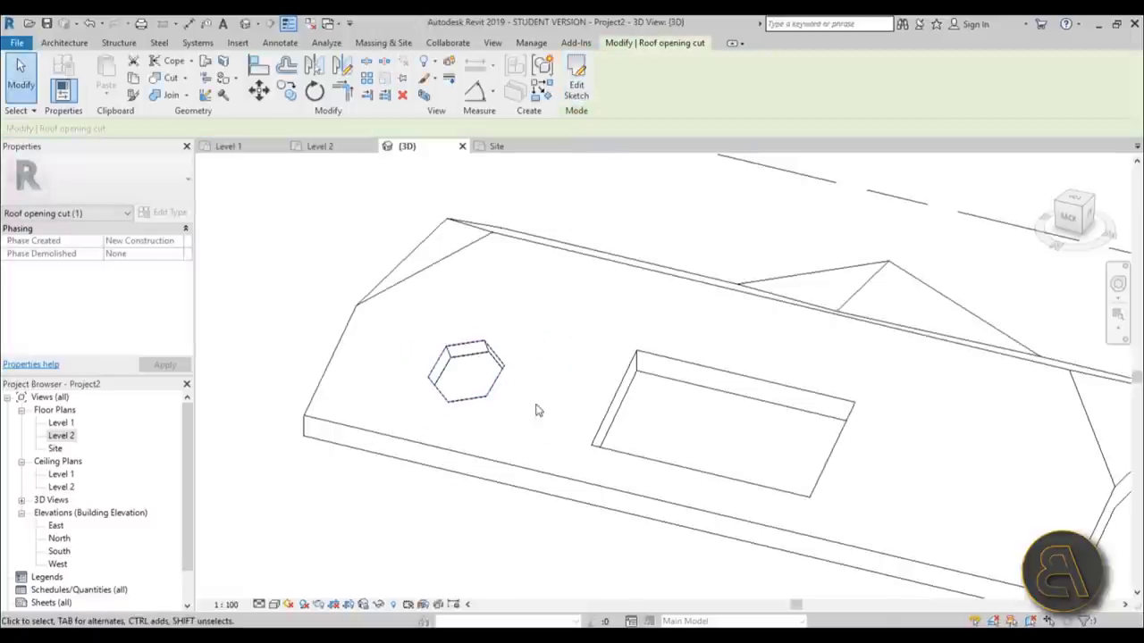
- Compare in the 3D view how the hexagonal face opening and the rectangular vertical opening cut through the roof
{"action": "mouse_move", "coordinate": [536, 408]}
{"action": "middle_mouse_down", "text": "shift"}
{"action": "mouse_move", "coordinate": [607, 282]}
{"action": "mouse_move", "coordinate": [810, 390]}
{"action": "mouse_move", "coordinate": [754, 518]}
{"action": "mouse_move", "coordinate": [630, 544]}
{"action": "mouse_move", "coordinate": [608, 560]}
{"action": "mouse_move", "coordinate": [617, 572]}
{"action": "middle_mouse_up", "text": "shift"}
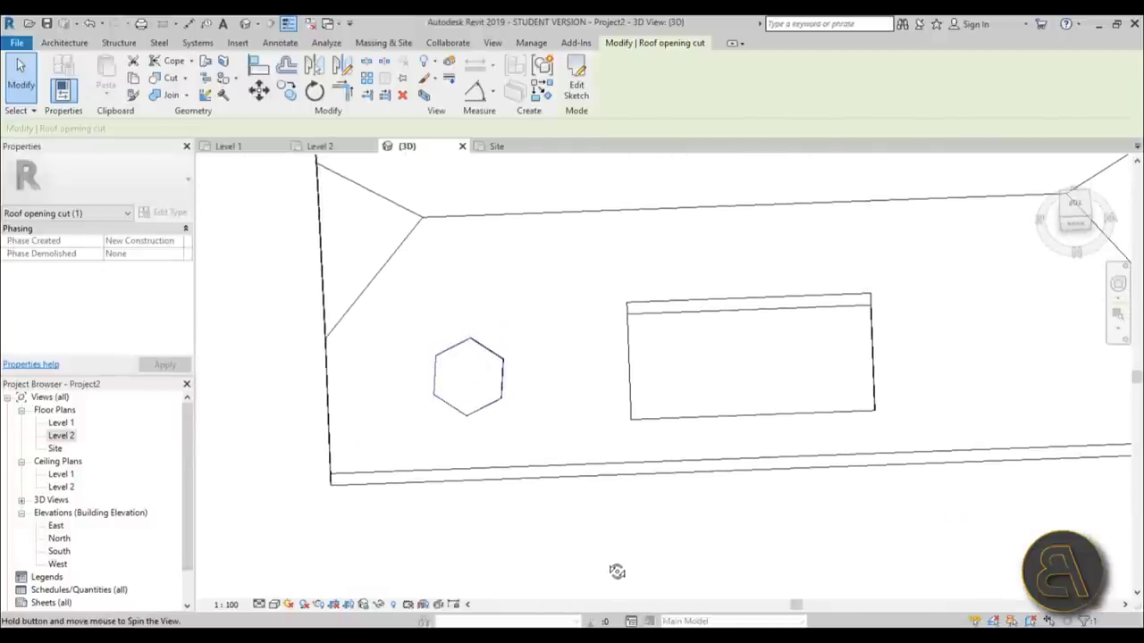
{"action": "left_click", "coordinate": [531, 411]}
{"action": "scroll", "coordinate": [437, 378], "scroll_direction": "up", "scroll_amount": 3}
{"action": "middle_click_drag", "start_coordinate": [437, 378], "coordinate": [574, 403], "text": "shift"}
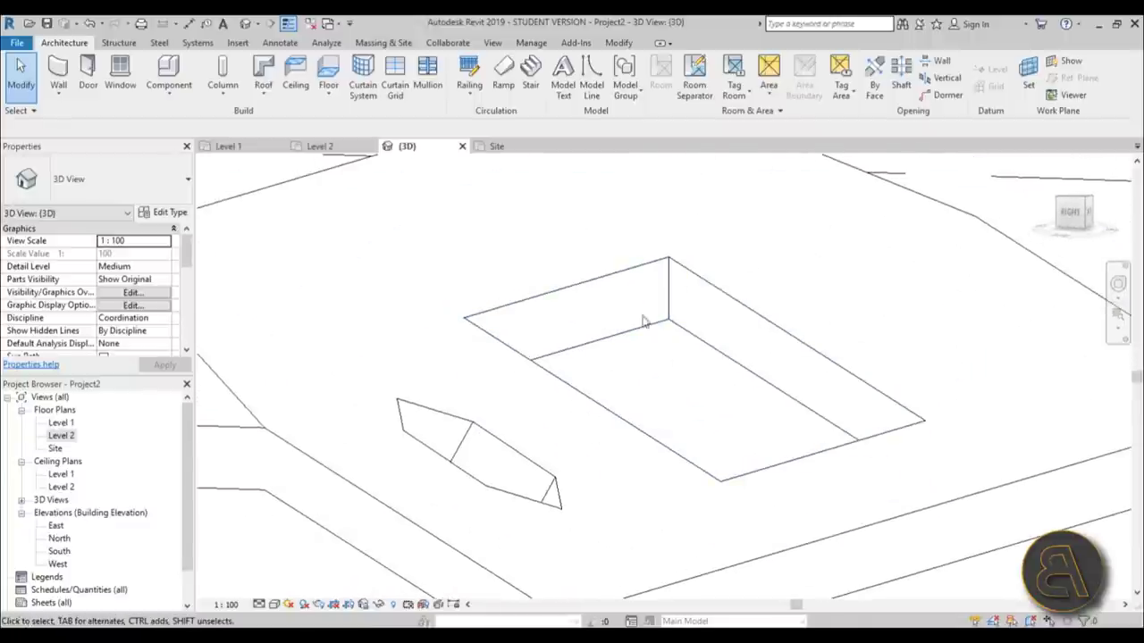
{"action": "scroll", "coordinate": [639, 323], "scroll_direction": "down", "scroll_amount": 3}
{"action": "middle_click_drag", "start_coordinate": [743, 361], "coordinate": [695, 409], "text": "shift"}
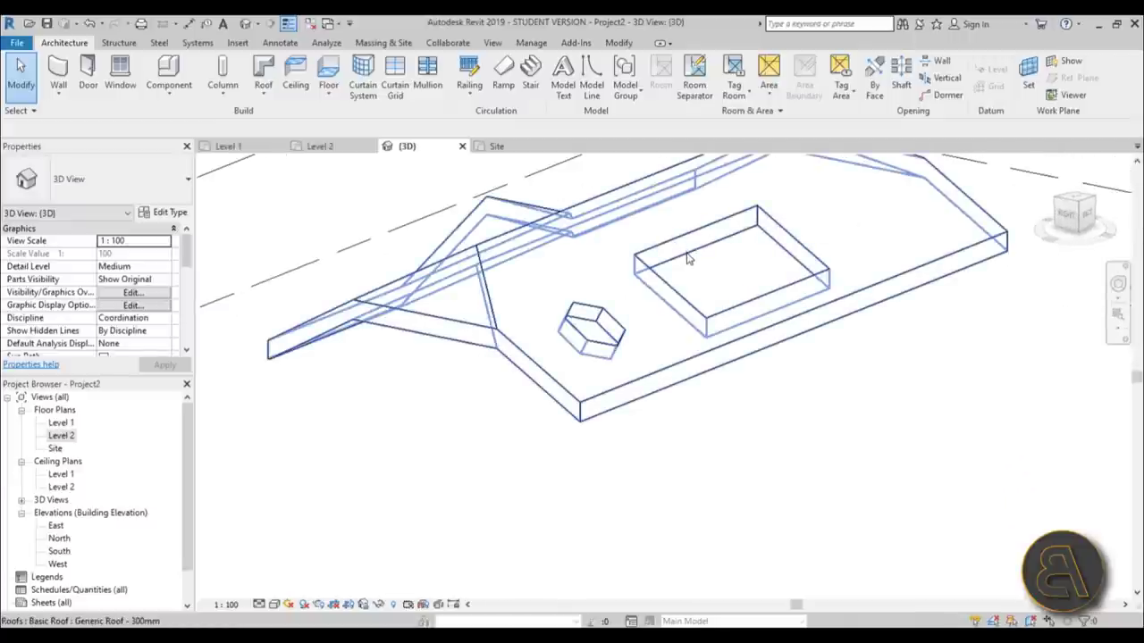
{"action": "left_click", "coordinate": [615, 342]}
{"action": "middle_click_drag", "start_coordinate": [615, 341], "coordinate": [608, 362], "text": "shift"}
{"action": "left_click", "coordinate": [653, 331]}
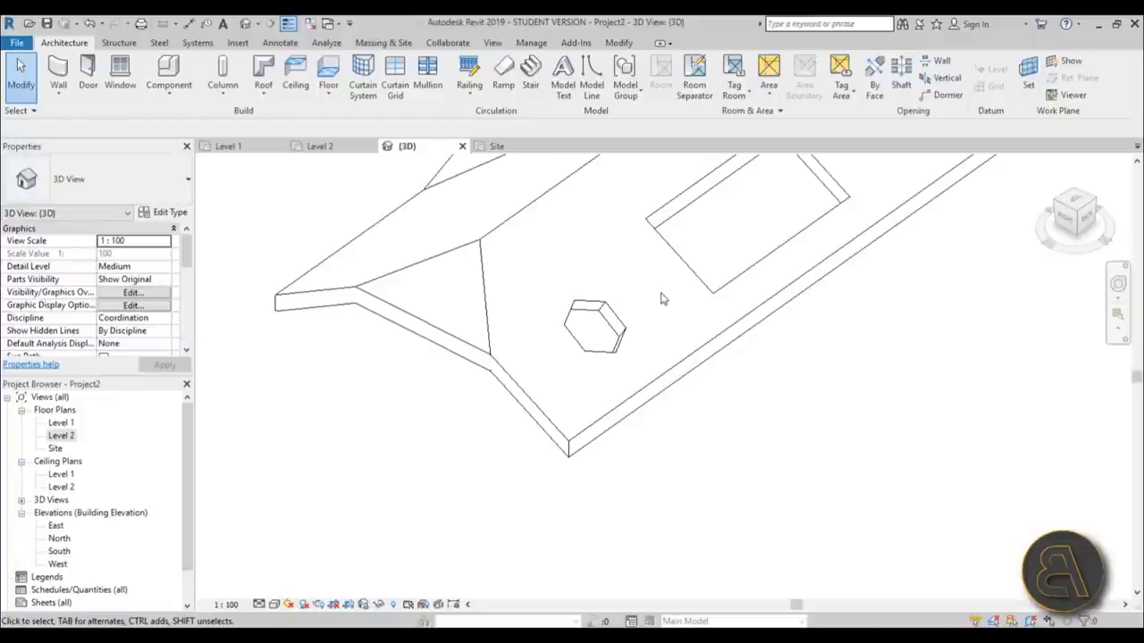
{"action": "middle_click_drag", "start_coordinate": [661, 299], "coordinate": [662, 284], "text": "shift"}
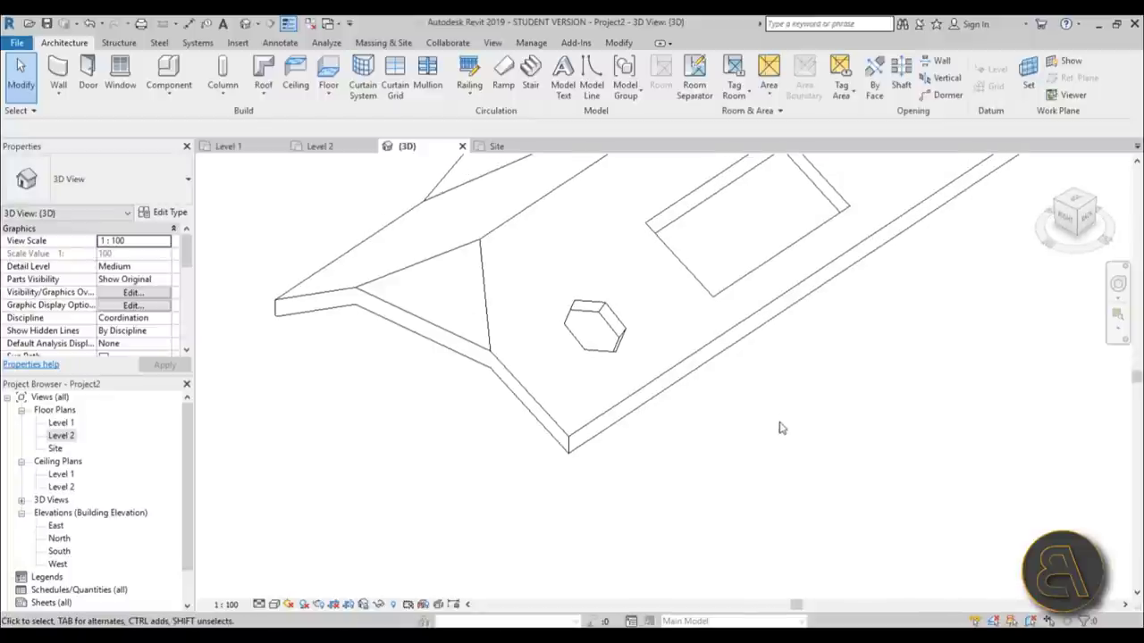
- Delete the rectangular and hexagonal openings from the roof slope
{"action": "scroll", "coordinate": [769, 432], "scroll_direction": "down", "scroll_amount": 4}
{"action": "middle_click_drag", "start_coordinate": [757, 444], "coordinate": [800, 430], "text": "shift"}
{"action": "scroll", "coordinate": [725, 363], "scroll_direction": "down", "scroll_amount": 2}
{"action": "middle_click_drag", "start_coordinate": [747, 404], "coordinate": [683, 411], "text": "shift"}
{"action": "scroll", "coordinate": [728, 343], "scroll_direction": "up", "scroll_amount": 3}
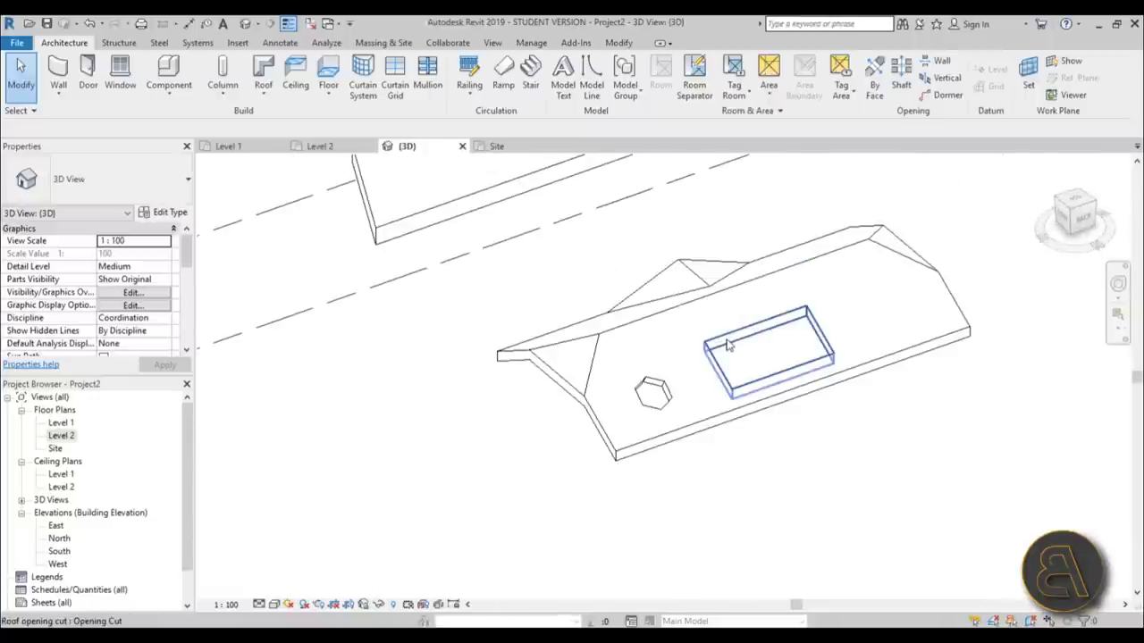
{"action": "left_click", "coordinate": [729, 346]}
{"action": "key", "text": "Delete"}
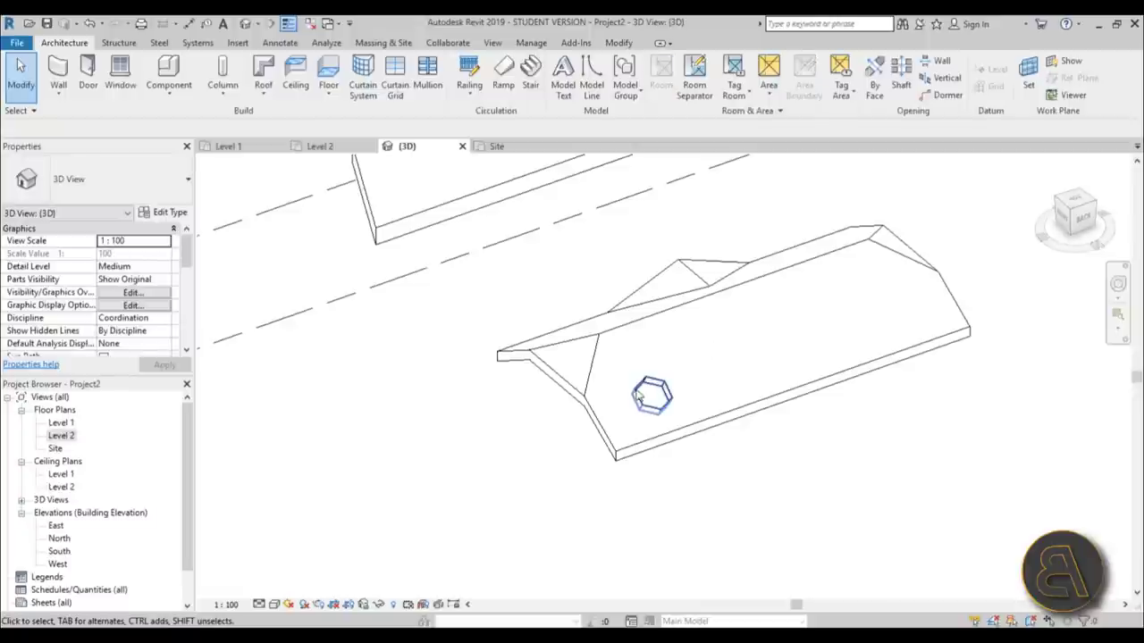
{"action": "left_click", "coordinate": [643, 393]}
{"action": "key", "text": "Delete"}
- Start a roof by extrusion using the rear eave's vertical face as work plane, with reference level Level 2 and offset 0.0
{"action": "middle_click_drag", "start_coordinate": [774, 449], "coordinate": [716, 413], "text": "shift"}
{"action": "scroll", "coordinate": [792, 356], "scroll_direction": "up", "scroll_amount": 3}
{"action": "middle_click_drag", "start_coordinate": [804, 395], "coordinate": [679, 436], "text": "shift"}
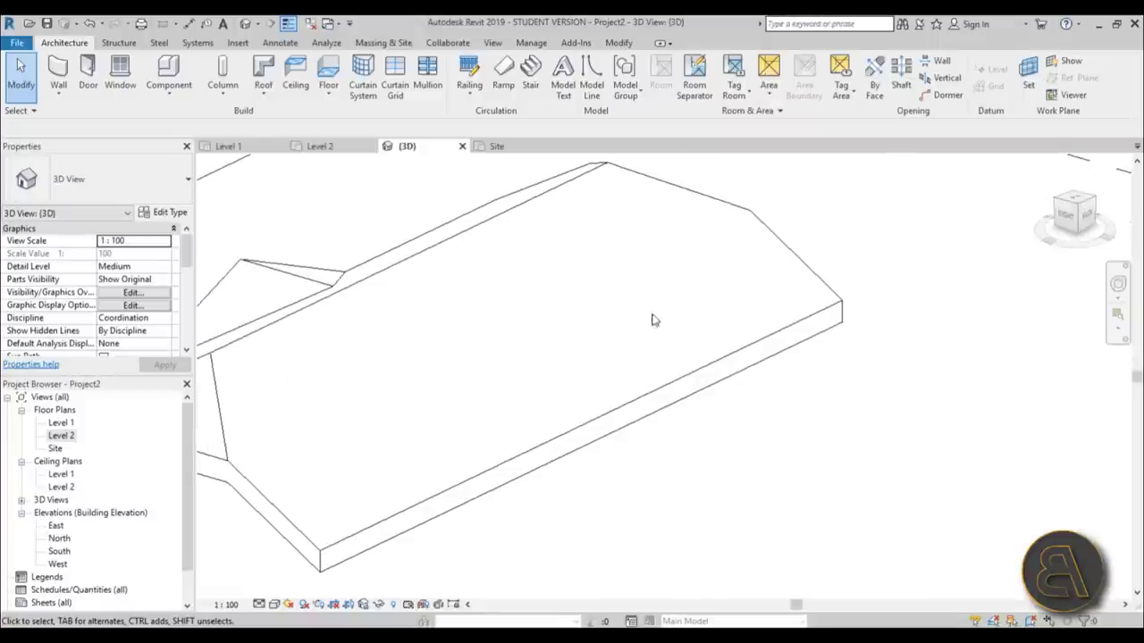
{"action": "left_click", "coordinate": [261, 98]}
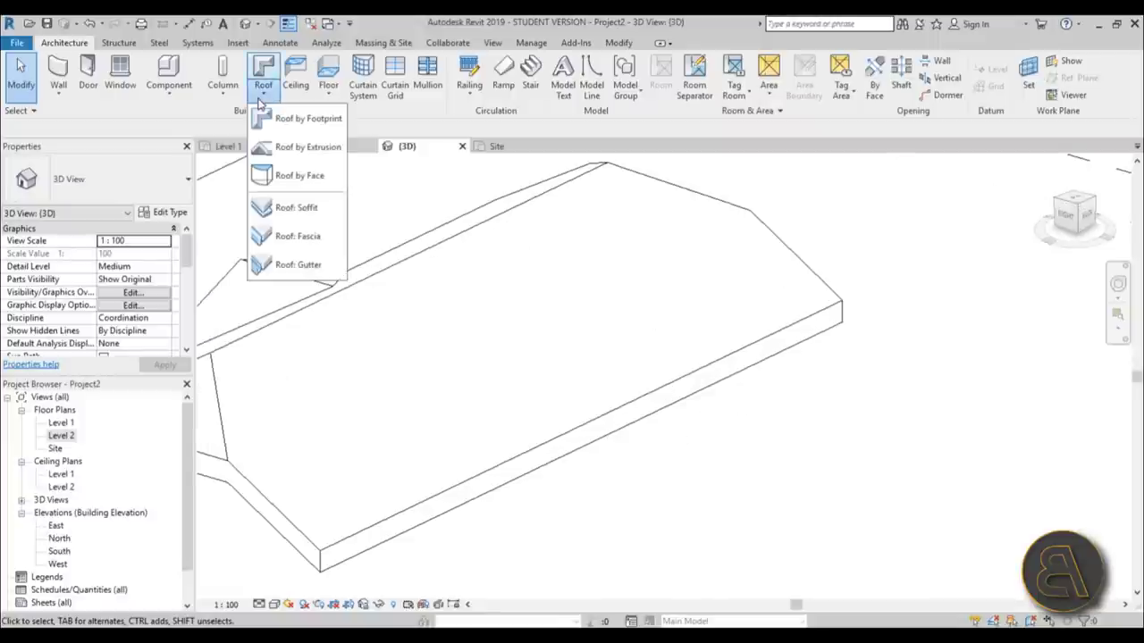
{"action": "left_click", "coordinate": [297, 147]}
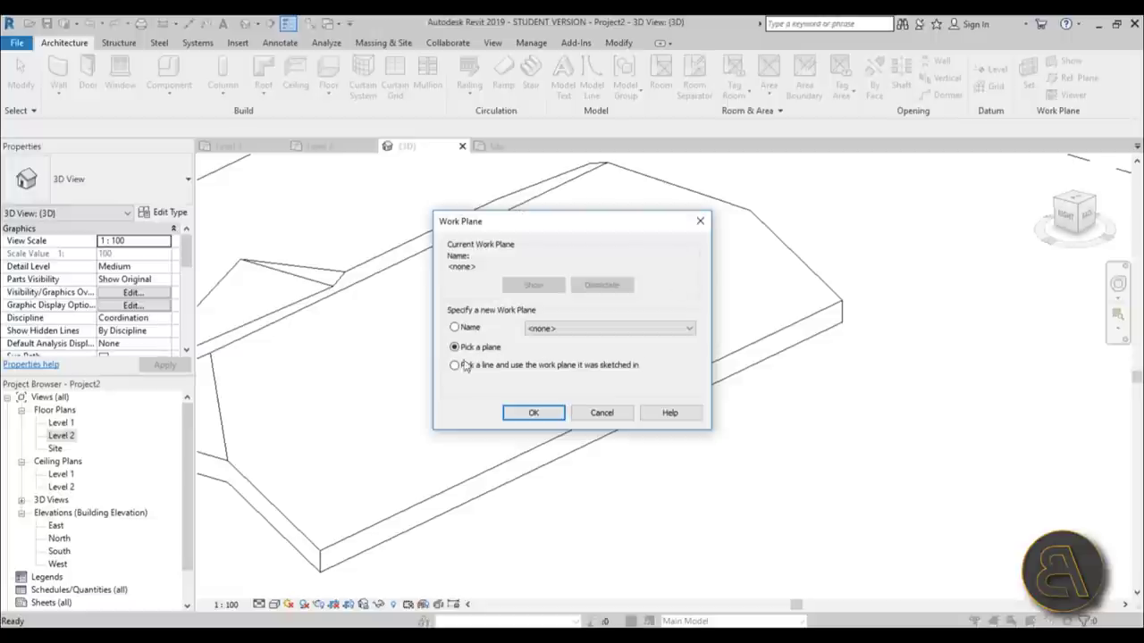
{"action": "left_click", "coordinate": [533, 413]}
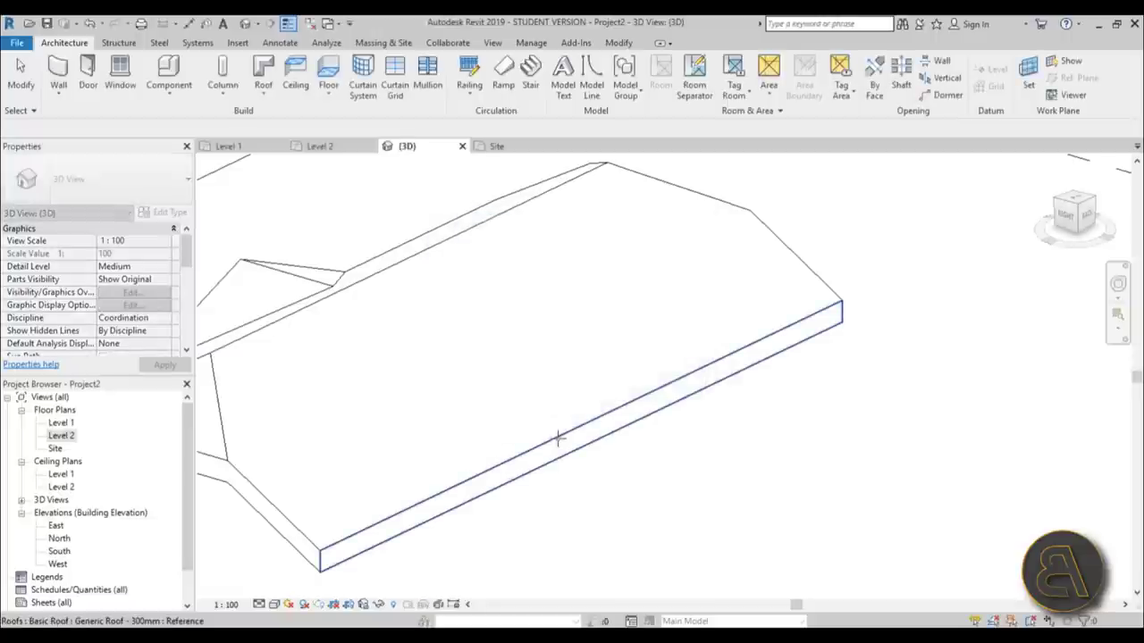
{"action": "left_click", "coordinate": [558, 437]}
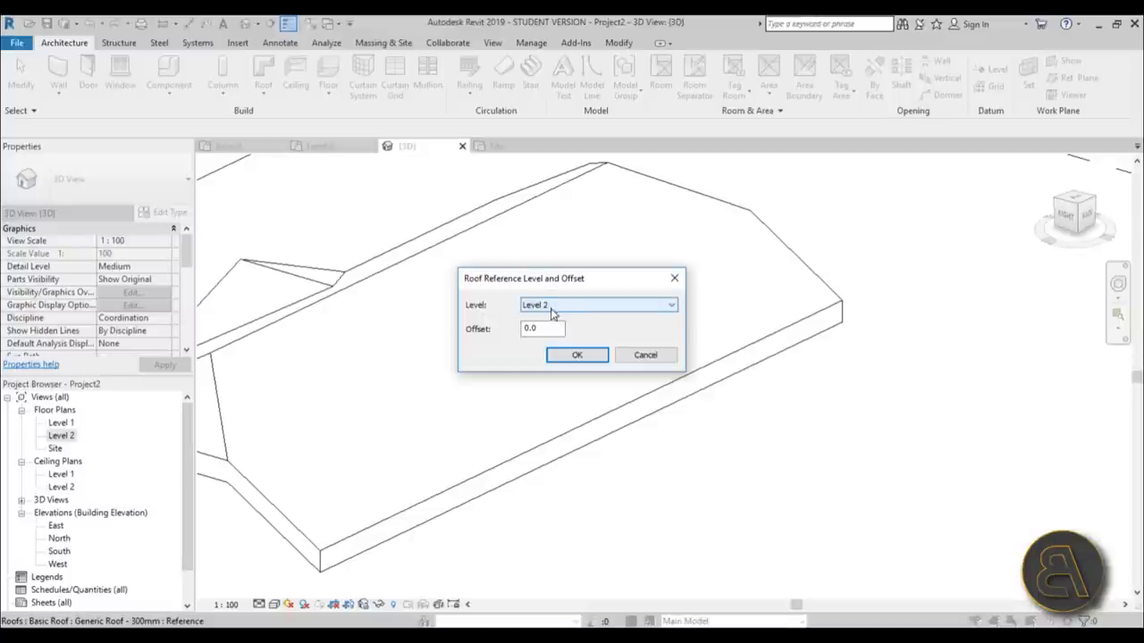
{"action": "left_click_drag", "start_coordinate": [536, 285], "coordinate": [497, 278]}
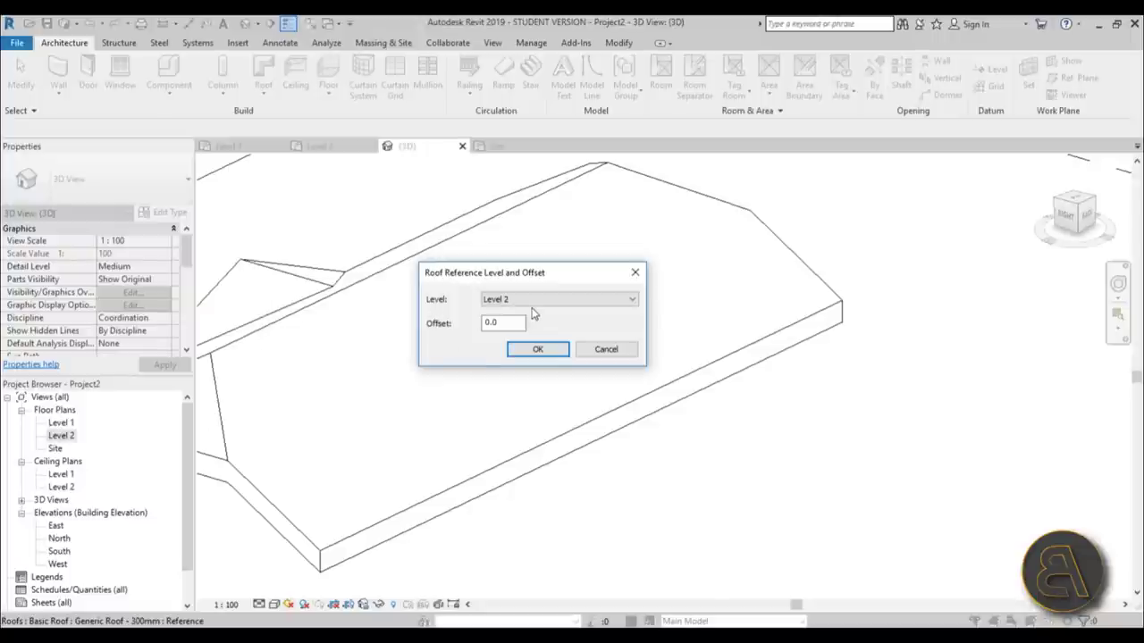
{"action": "left_click", "coordinate": [529, 350]}
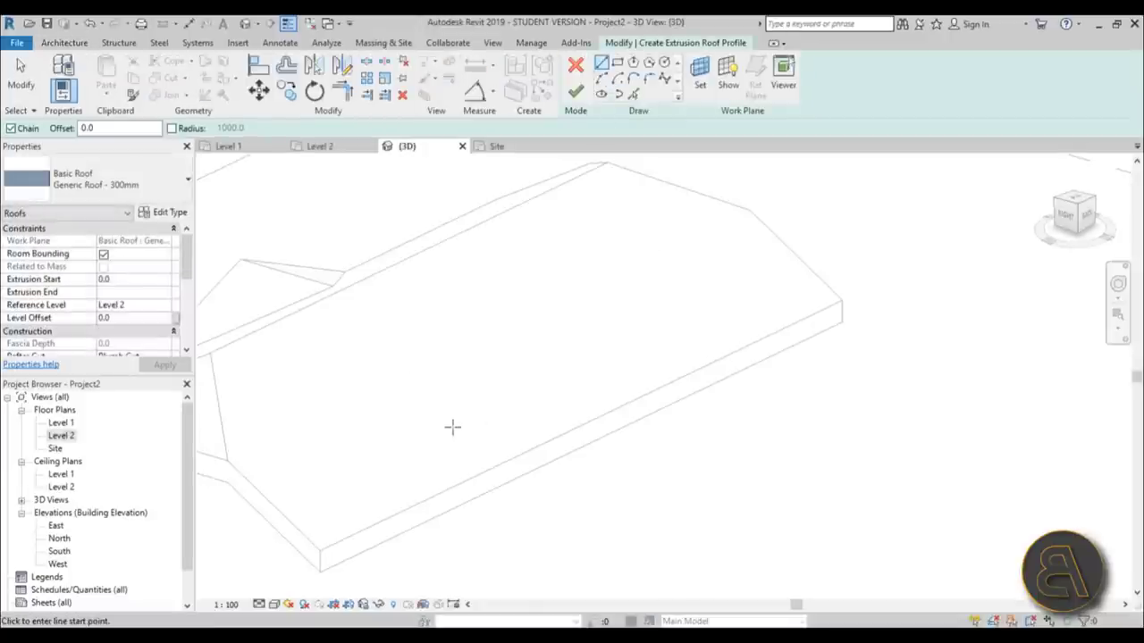
- Sketch a closed triangular profile above the rear eave with two 45° sides, the first about 1100 mm long, and a horizontal base
{"action": "middle_click_drag", "start_coordinate": [611, 420], "coordinate": [501, 358], "text": "shift"}
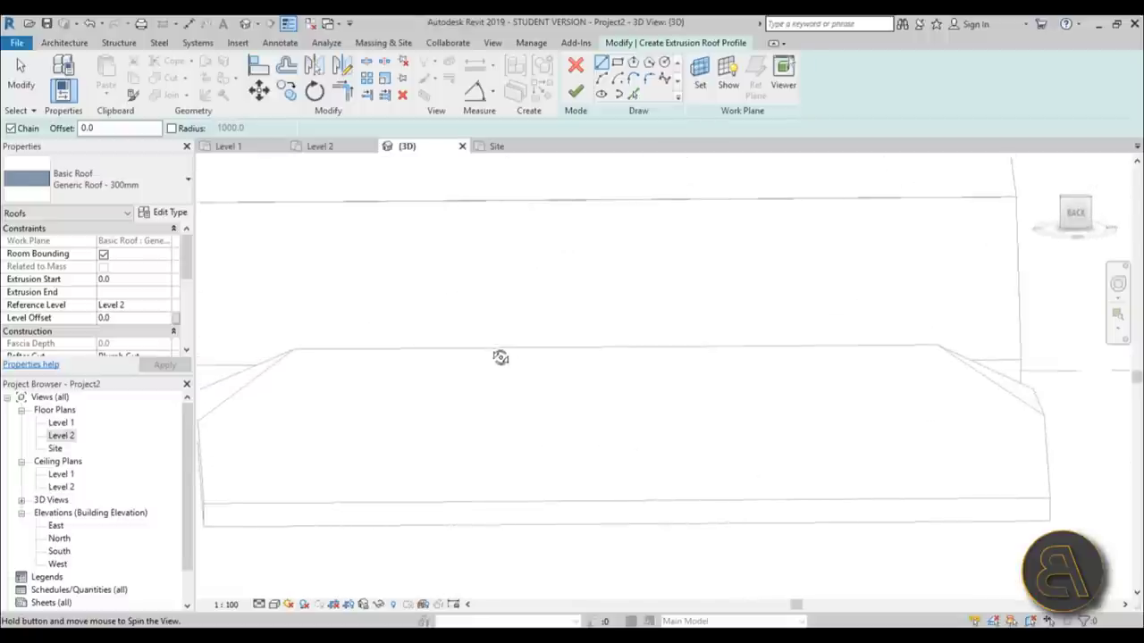
{"action": "left_click", "coordinate": [508, 445]}
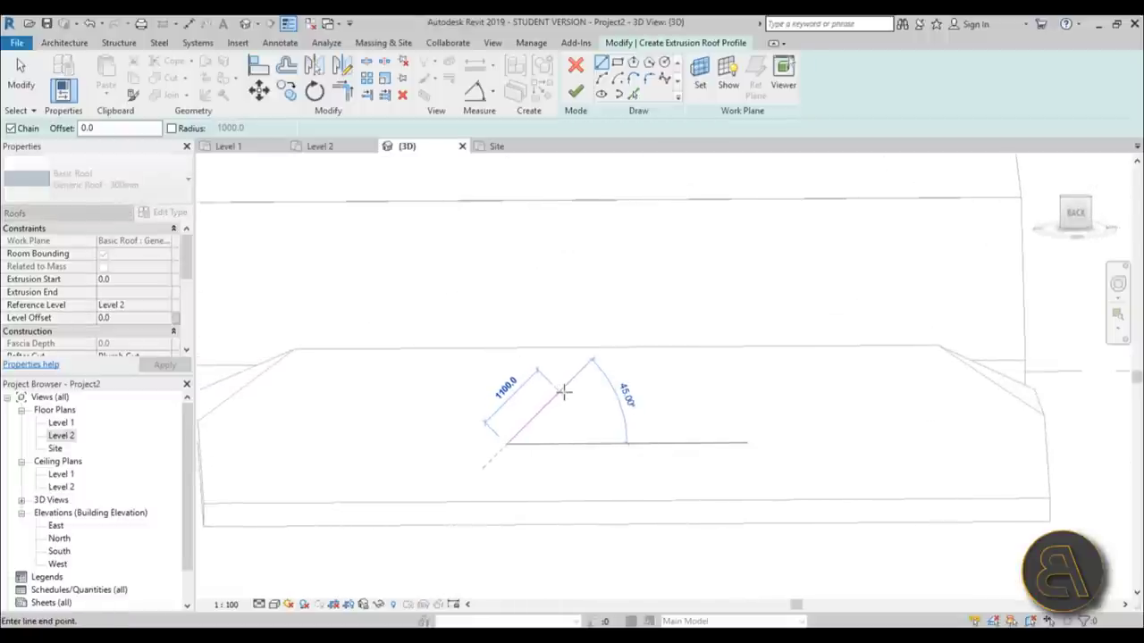
{"action": "left_click", "coordinate": [562, 392]}
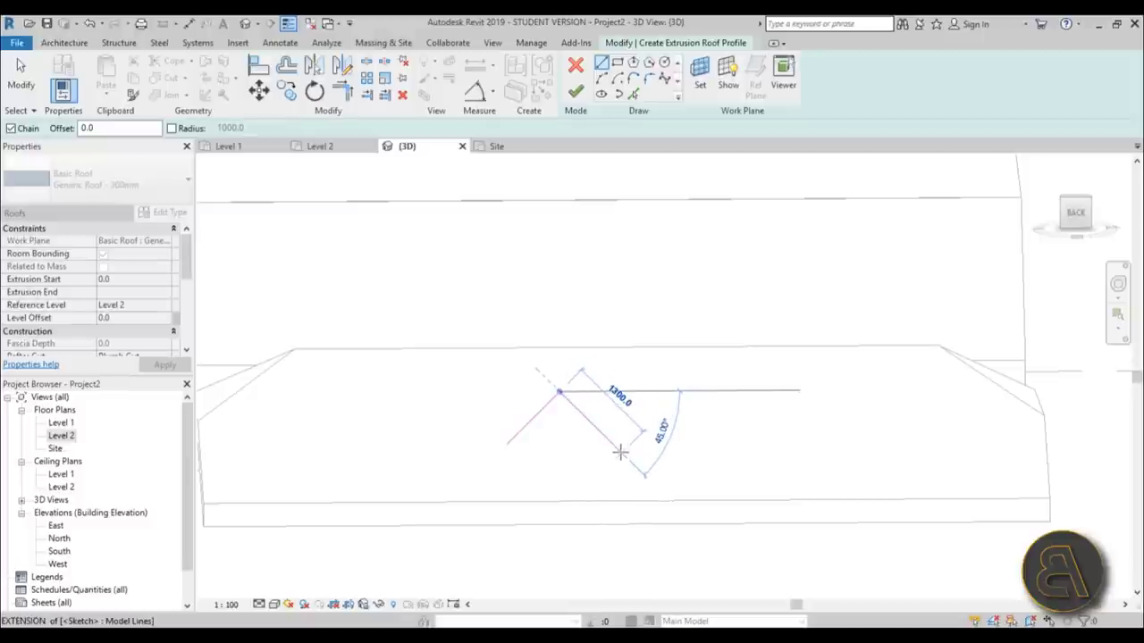
{"action": "left_click", "coordinate": [606, 438]}
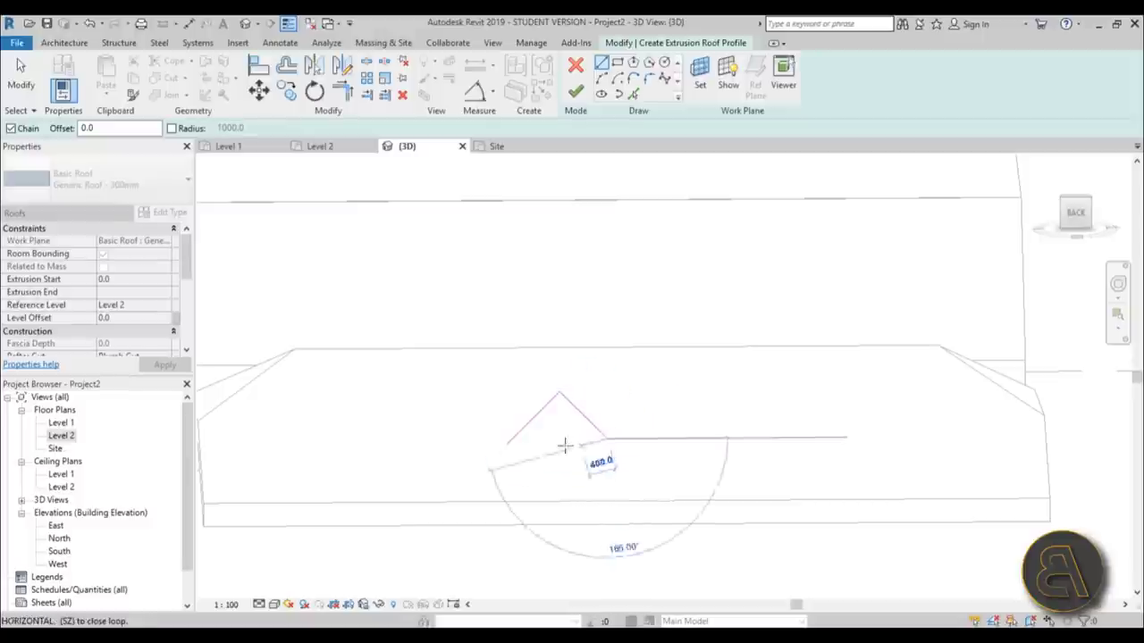
{"action": "left_click", "coordinate": [512, 439]}
{"action": "left_click", "coordinate": [21, 76]}
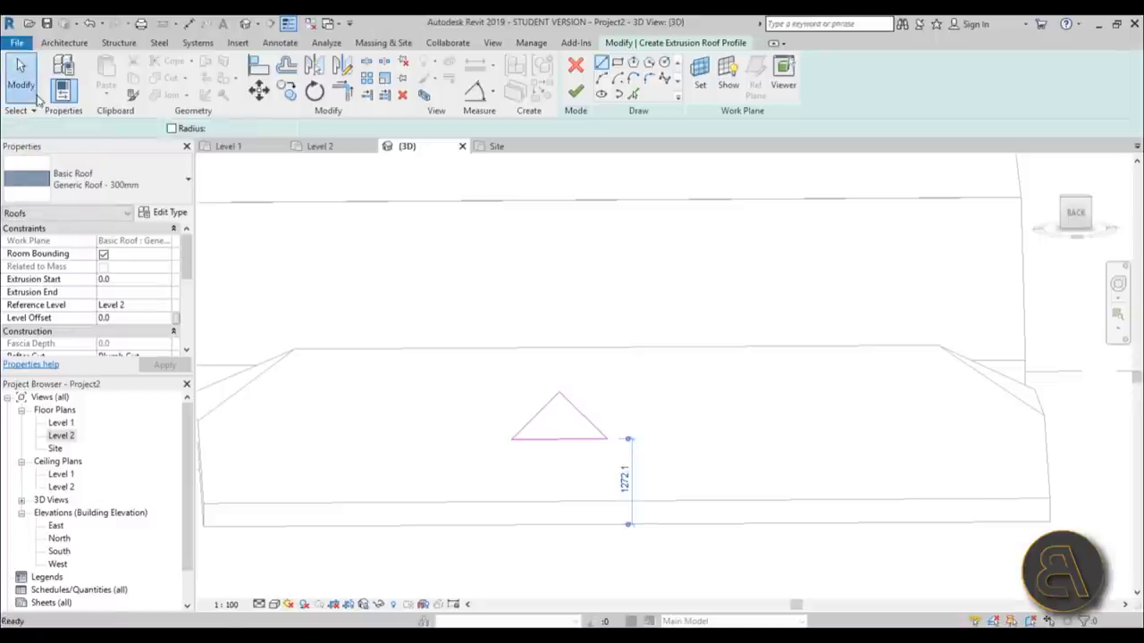
- Lower the triangle's base to 1000 mm above the eave's bottom edge and stretch both base corners outward to about 2958 mm wide
{"action": "left_click_drag", "start_coordinate": [559, 438], "coordinate": [551, 457]}
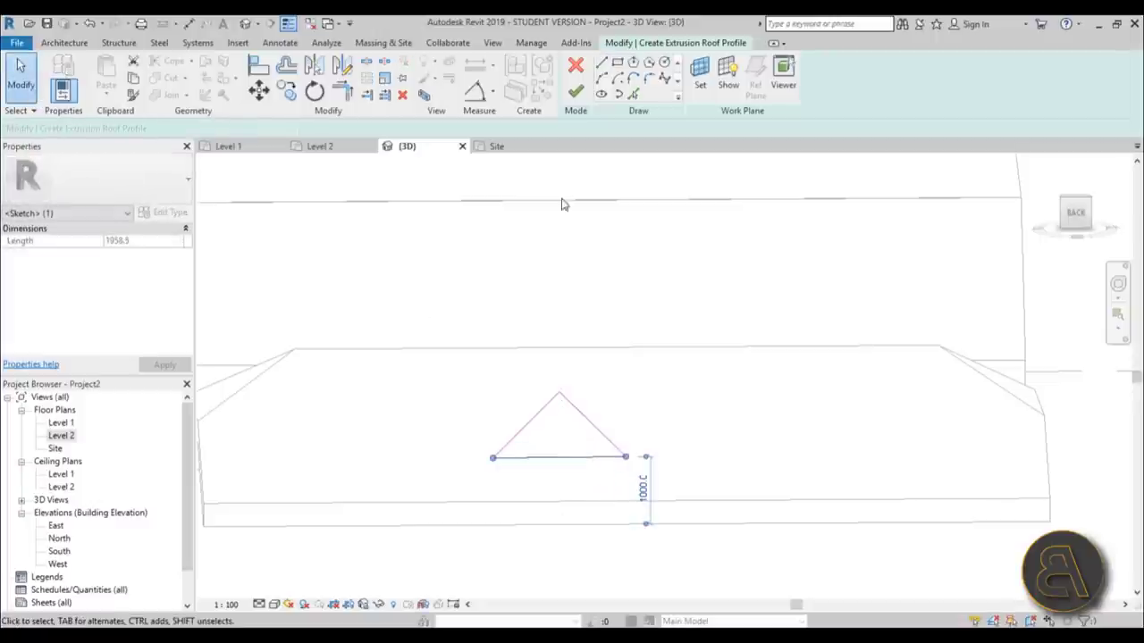
{"action": "left_click", "coordinate": [642, 400]}
{"action": "scroll", "coordinate": [542, 471], "scroll_direction": "up", "scroll_amount": 2}
{"action": "left_click_drag", "start_coordinate": [462, 465], "coordinate": [367, 444]}
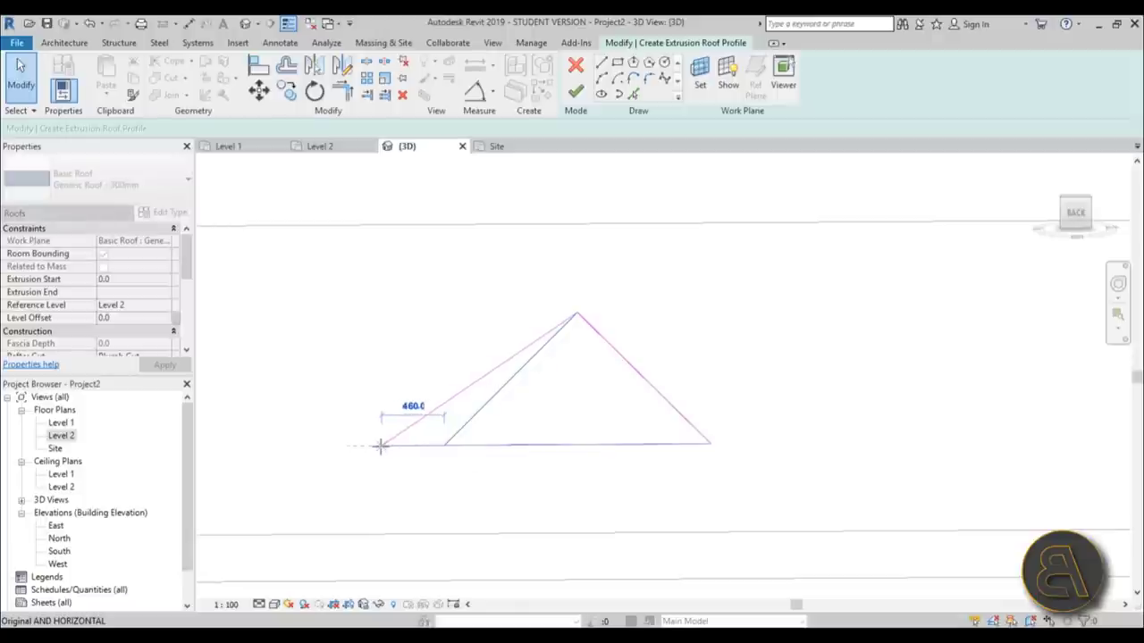
{"action": "left_click_drag", "start_coordinate": [376, 446], "coordinate": [377, 446]}
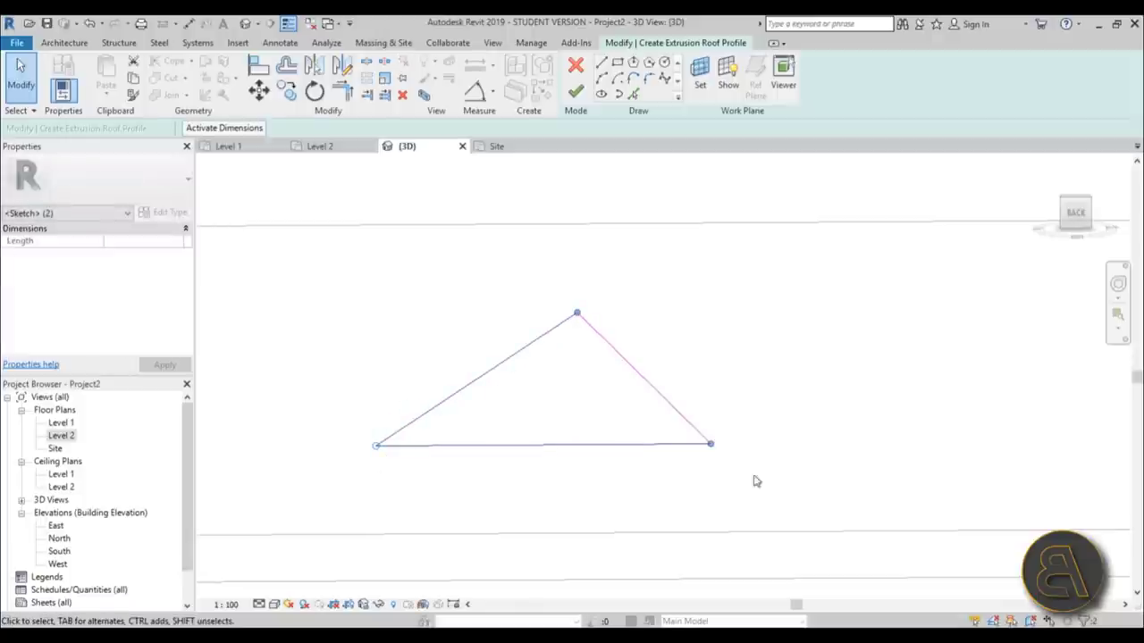
{"action": "mouse_move", "coordinate": [756, 479]}
{"action": "left_mouse_down"}
{"action": "mouse_move", "coordinate": [690, 423]}
{"action": "mouse_move", "coordinate": [715, 442]}
{"action": "mouse_move", "coordinate": [777, 444]}
{"action": "left_mouse_up"}
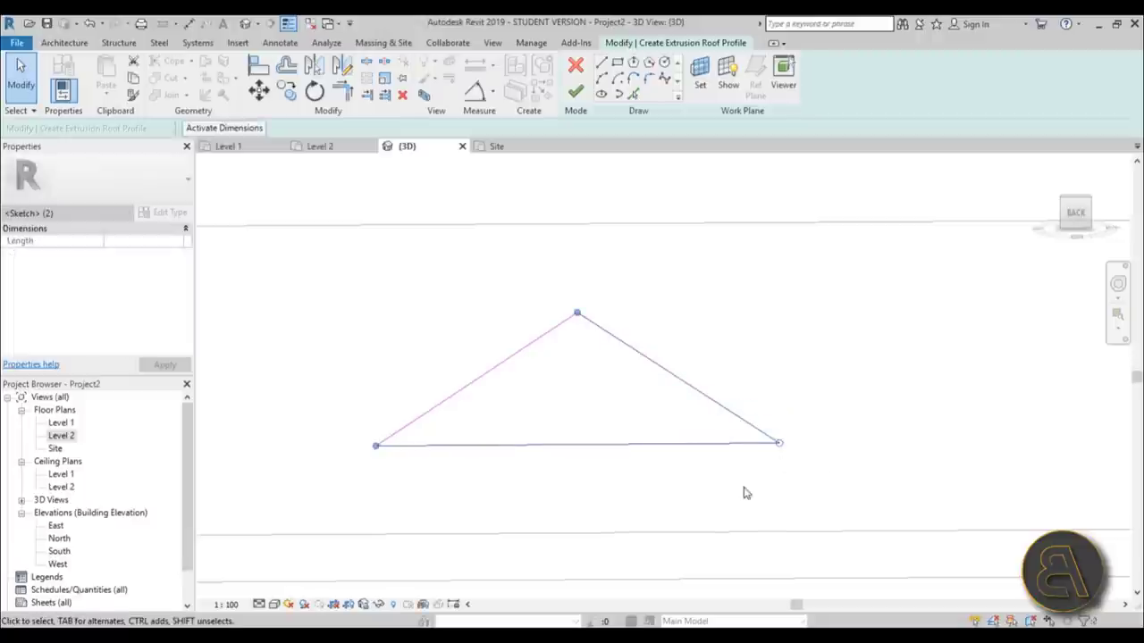
- Raise the triangle's base line to 1100 mm above the eave's bottom edge, delete that line, and finish the open gable profile
{"action": "scroll", "coordinate": [607, 456], "scroll_direction": "down", "scroll_amount": 3}
{"action": "scroll", "coordinate": [601, 436], "scroll_direction": "up", "scroll_amount": 2}
{"action": "left_click", "coordinate": [600, 428]}
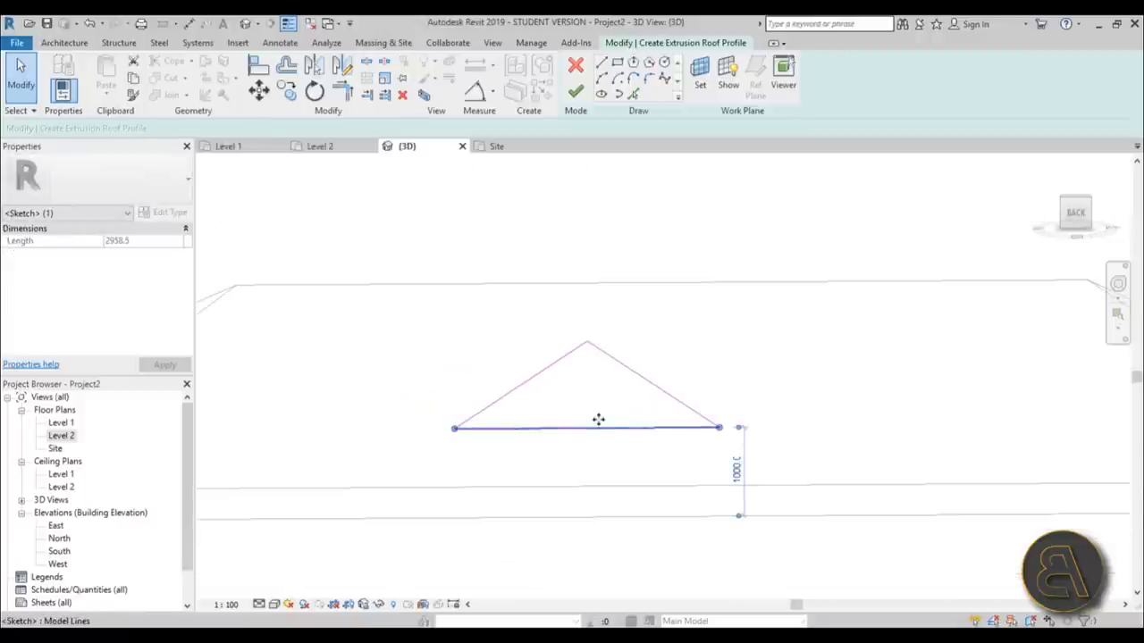
{"action": "scroll", "coordinate": [625, 422], "scroll_direction": "down", "scroll_amount": 3}
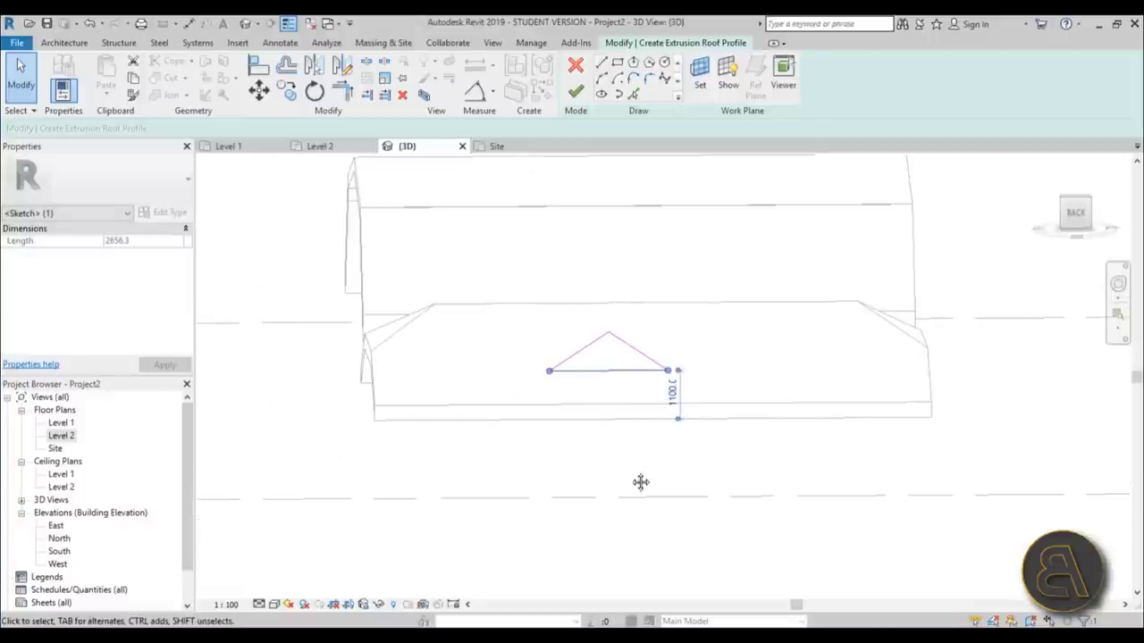
{"action": "middle_click_drag", "start_coordinate": [641, 482], "coordinate": [584, 370], "text": "shift"}
{"action": "scroll", "coordinate": [581, 364], "scroll_direction": "up", "scroll_amount": 2}
{"action": "middle_click_drag", "start_coordinate": [653, 409], "coordinate": [636, 434], "text": "shift"}
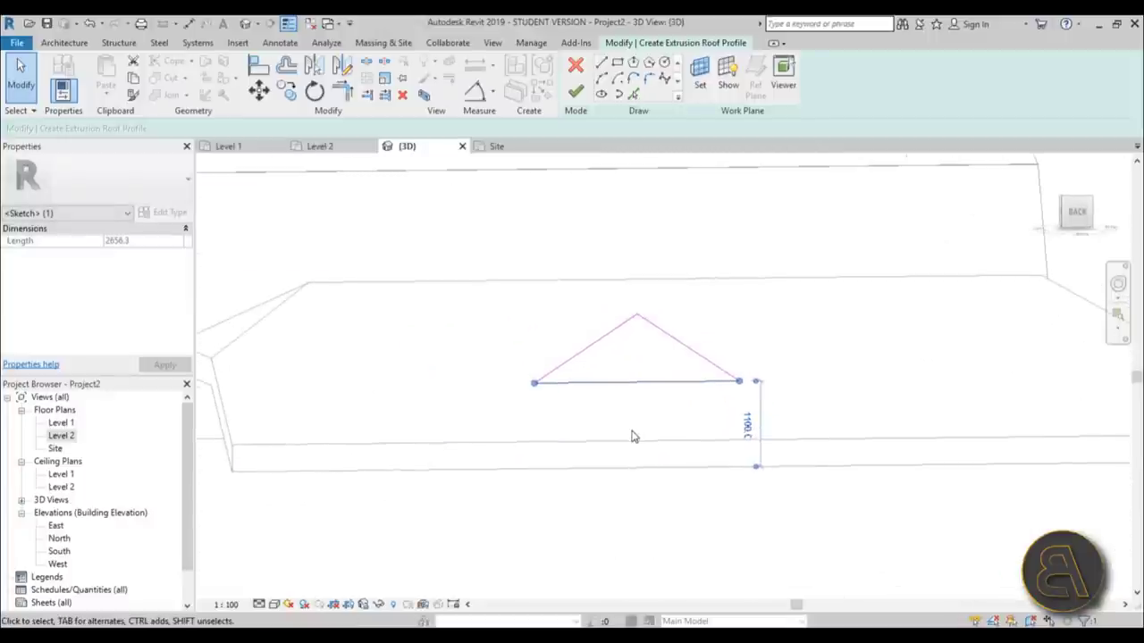
{"action": "key", "text": "Delete"}
{"action": "left_click", "coordinate": [575, 92]}
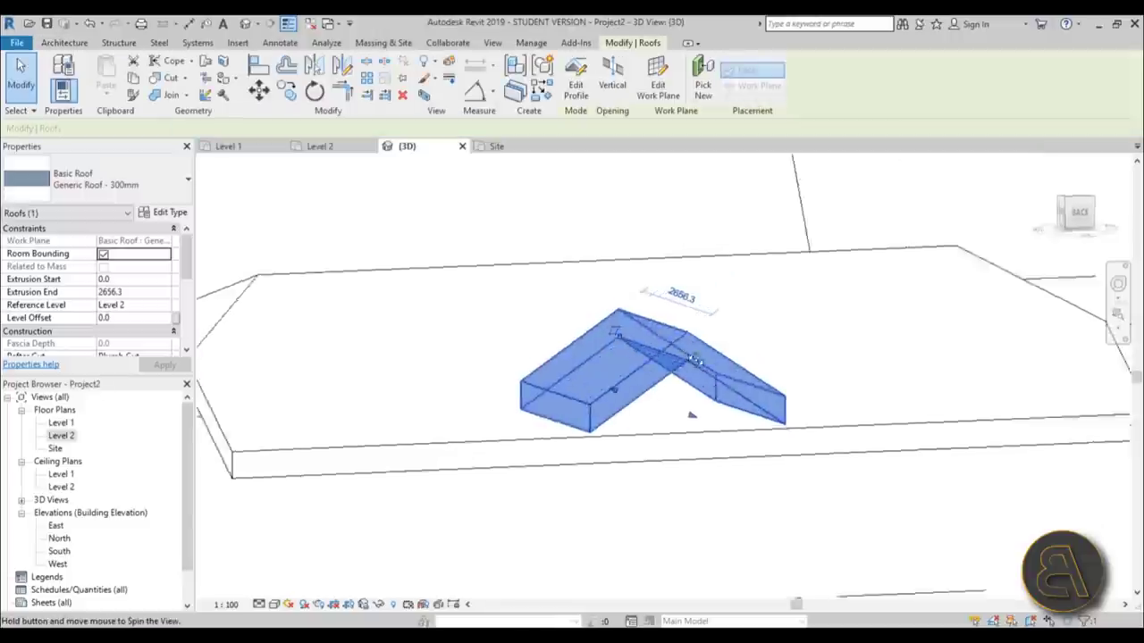
- Adjust the small gable roof's depth so its extrusion ends at about -810 mm from the eave work plane
{"action": "middle_click_drag", "start_coordinate": [694, 474], "coordinate": [751, 427], "text": "shift"}
{"action": "left_click_drag", "start_coordinate": [553, 378], "coordinate": [487, 364]}
{"action": "left_click_drag", "start_coordinate": [750, 419], "coordinate": [545, 403]}
{"action": "middle_click_drag", "start_coordinate": [633, 483], "coordinate": [618, 418], "text": "shift"}
{"action": "left_click_drag", "start_coordinate": [586, 383], "coordinate": [548, 378]}
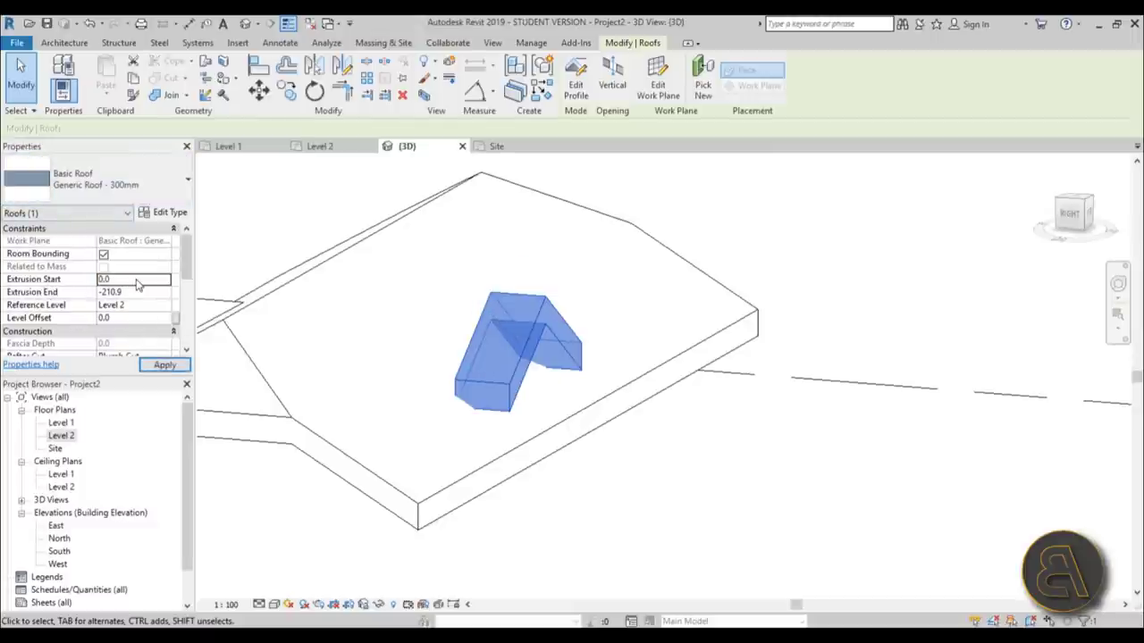
{"action": "middle_click_drag", "start_coordinate": [643, 483], "coordinate": [701, 447], "text": "shift"}
{"action": "left_click_drag", "start_coordinate": [542, 383], "coordinate": [492, 379]}
{"action": "middle_click_drag", "start_coordinate": [488, 411], "coordinate": [514, 310], "text": "shift"}
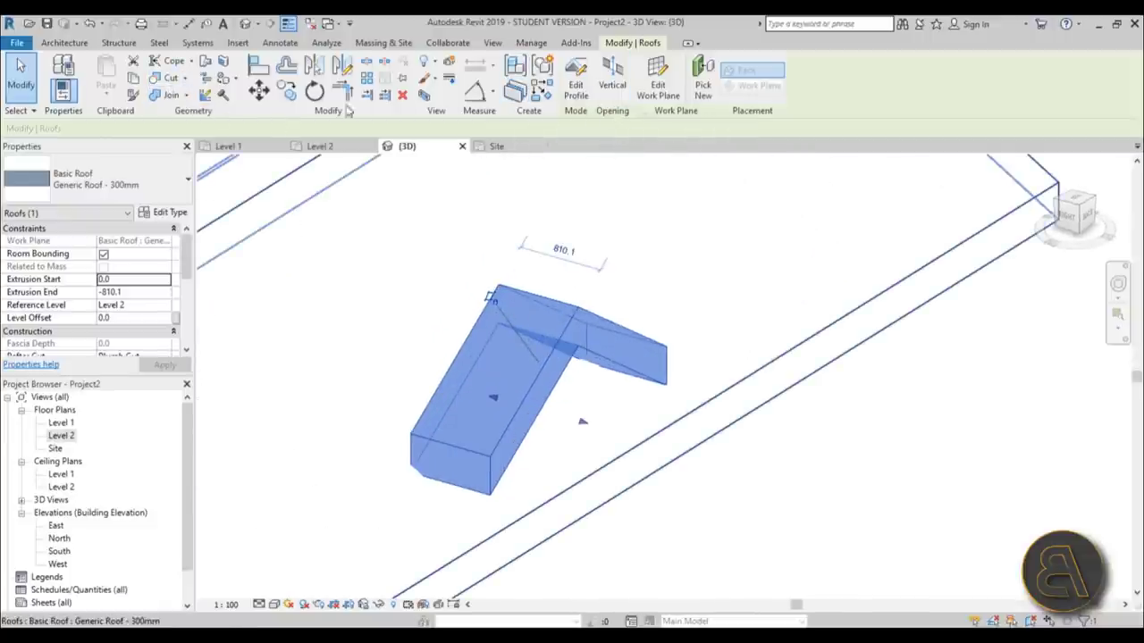
- Join the back edge of the small gable roof to the main roof's rear slope with Join/Unjoin Roof
{"action": "left_click", "coordinate": [205, 61]}
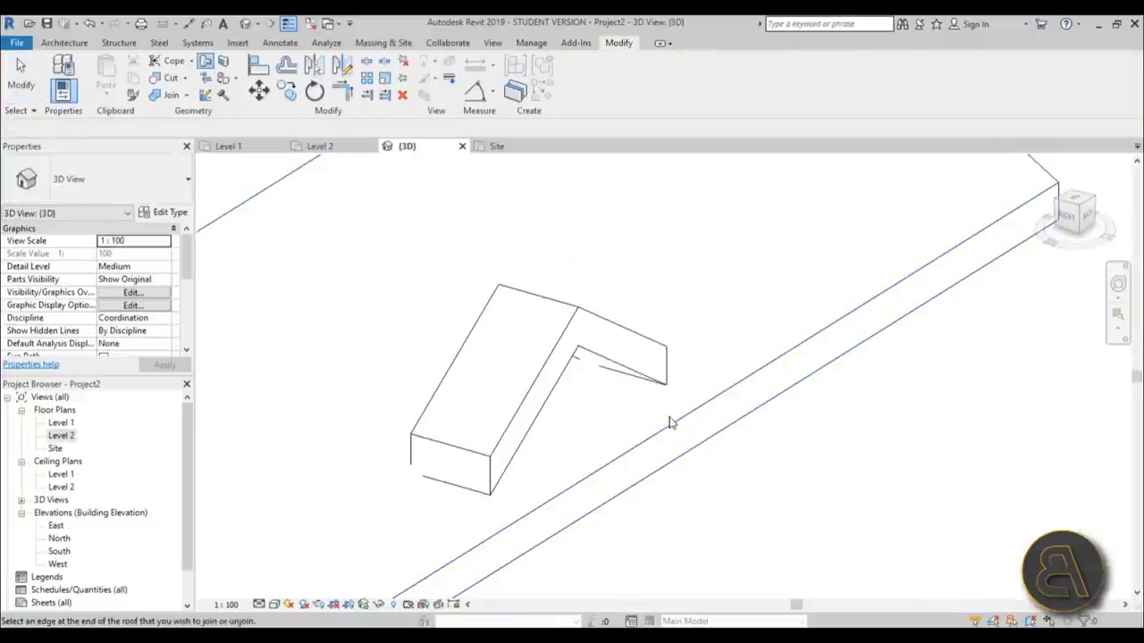
{"action": "left_click", "coordinate": [453, 357]}
{"action": "middle_click_drag", "start_coordinate": [375, 309], "coordinate": [506, 225], "text": "shift"}
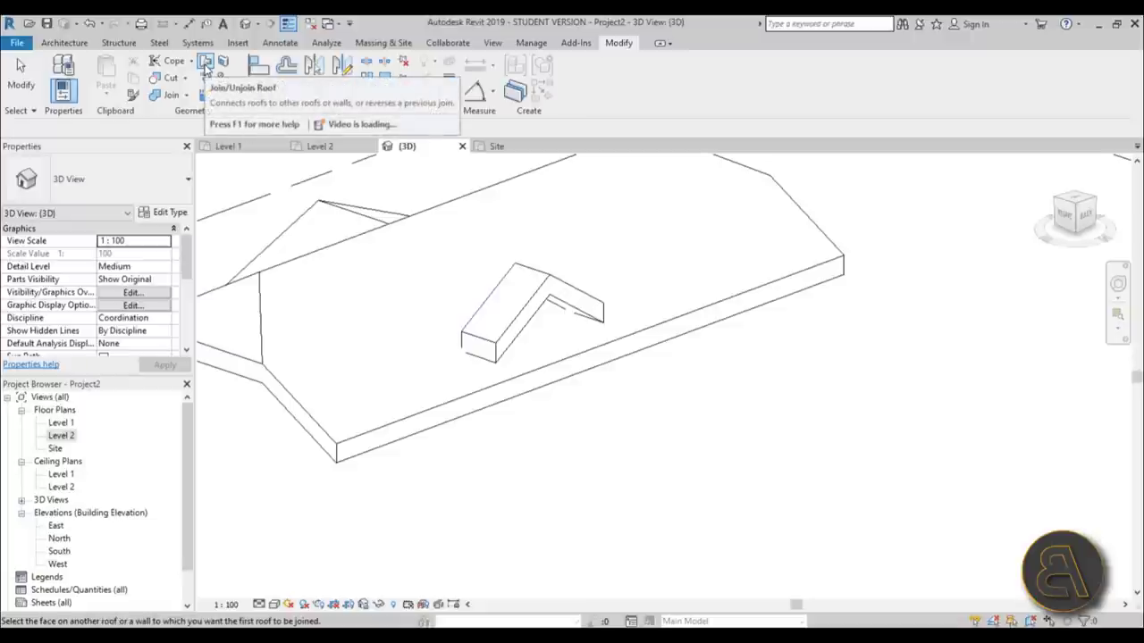
{"action": "left_click", "coordinate": [340, 253]}
{"action": "middle_click_drag", "start_coordinate": [341, 252], "coordinate": [286, 268], "text": "shift"}
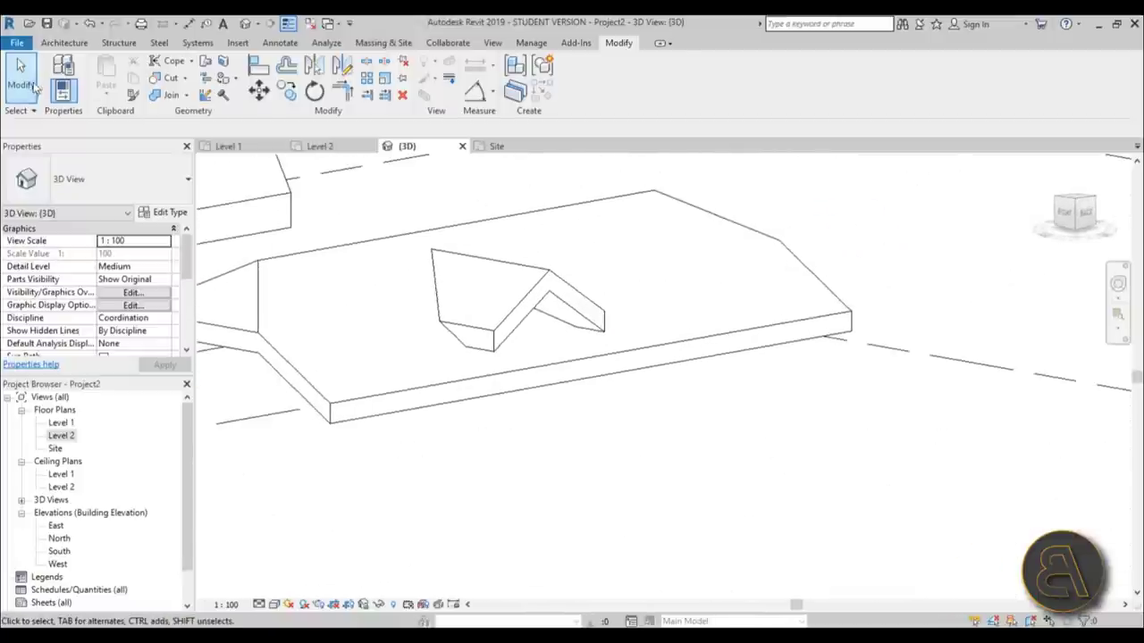
{"action": "middle_click_drag", "start_coordinate": [550, 338], "coordinate": [638, 459], "text": "shift"}
{"action": "left_click", "coordinate": [524, 360]}
{"action": "left_click", "coordinate": [613, 434]}
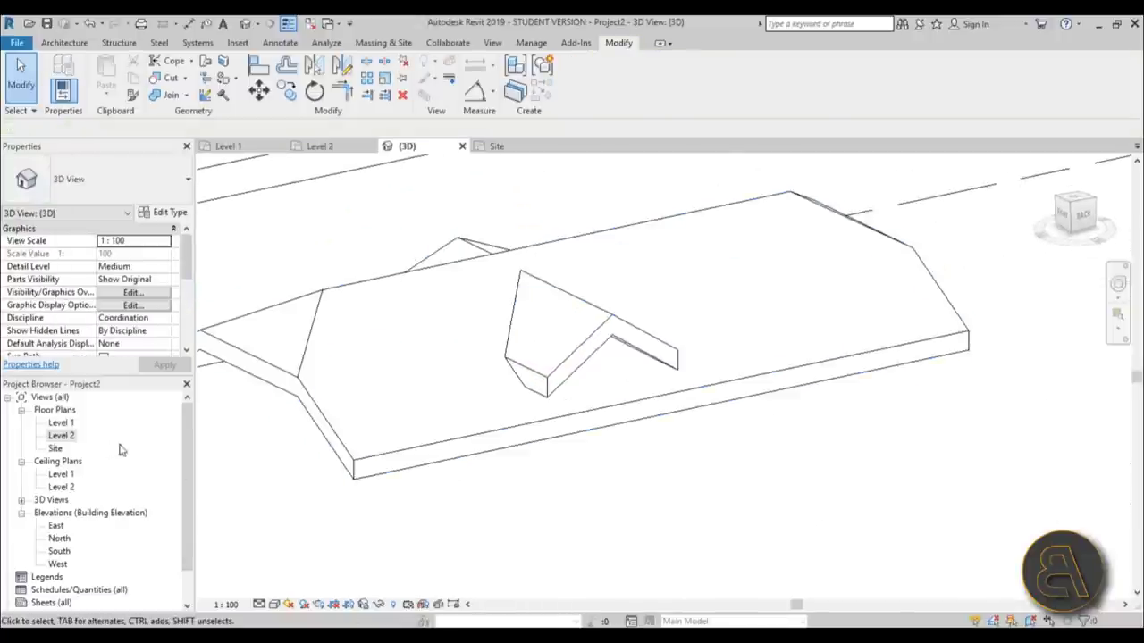
- Open the Level 2 floor plan at the small gable roof on the rear slope
{"action": "double_click", "coordinate": [59, 435]}
{"action": "scroll", "coordinate": [572, 411], "scroll_direction": "up", "scroll_amount": 4}
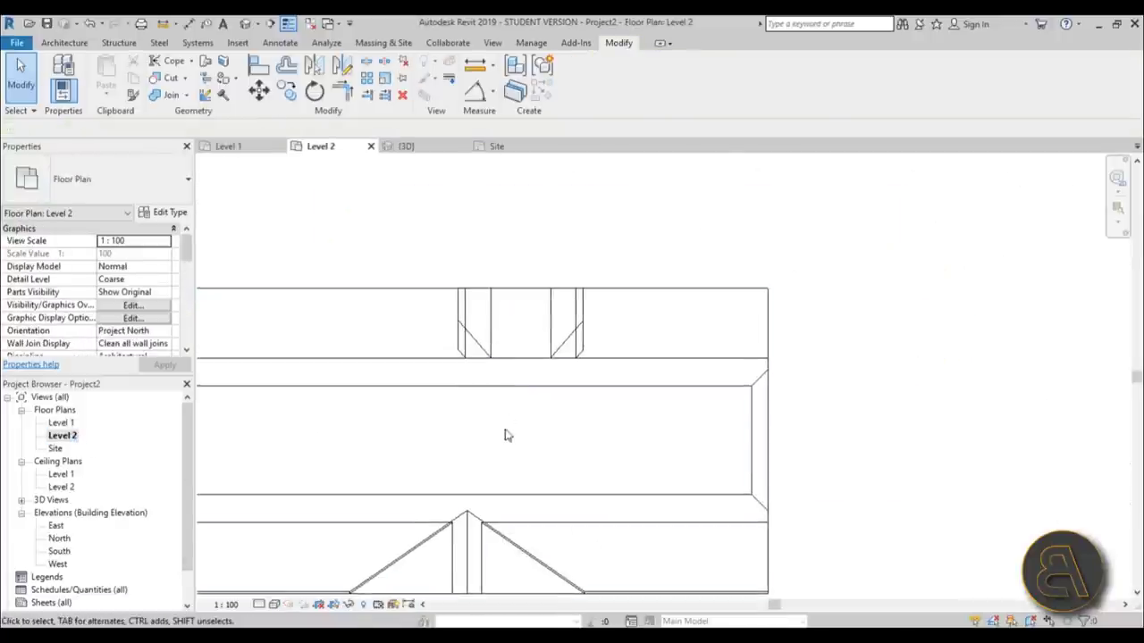
{"action": "scroll", "coordinate": [487, 336], "scroll_direction": "up", "scroll_amount": 2}
- Try to draw a Generic - 200mm wall under one side of the small gable roof, and undo it
{"action": "left_click", "coordinate": [71, 43]}
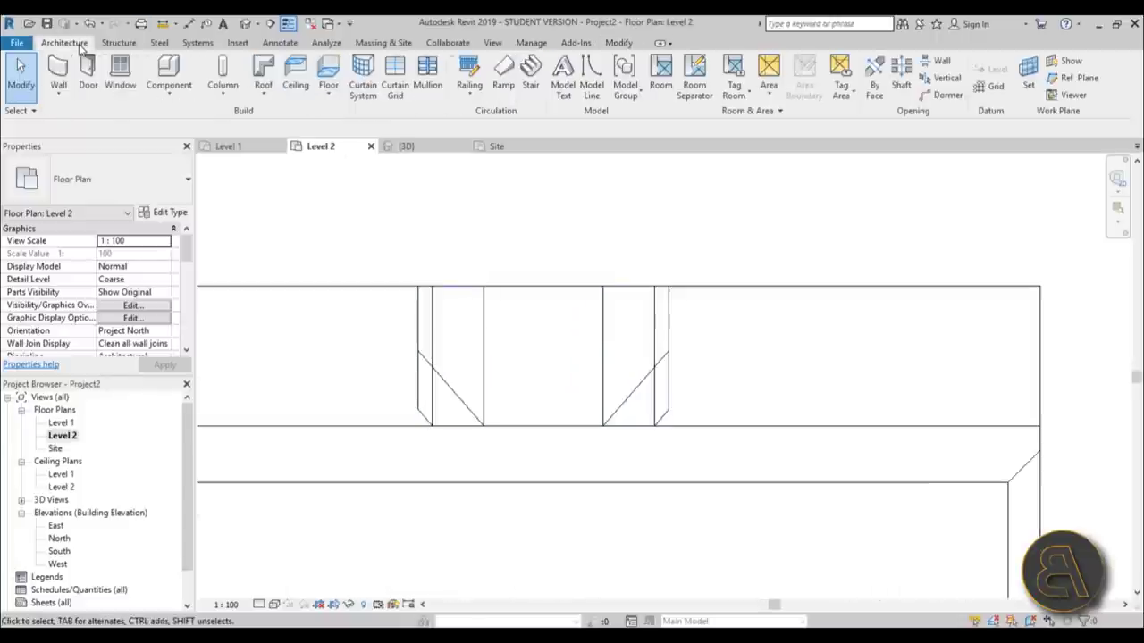
{"action": "left_click", "coordinate": [58, 72]}
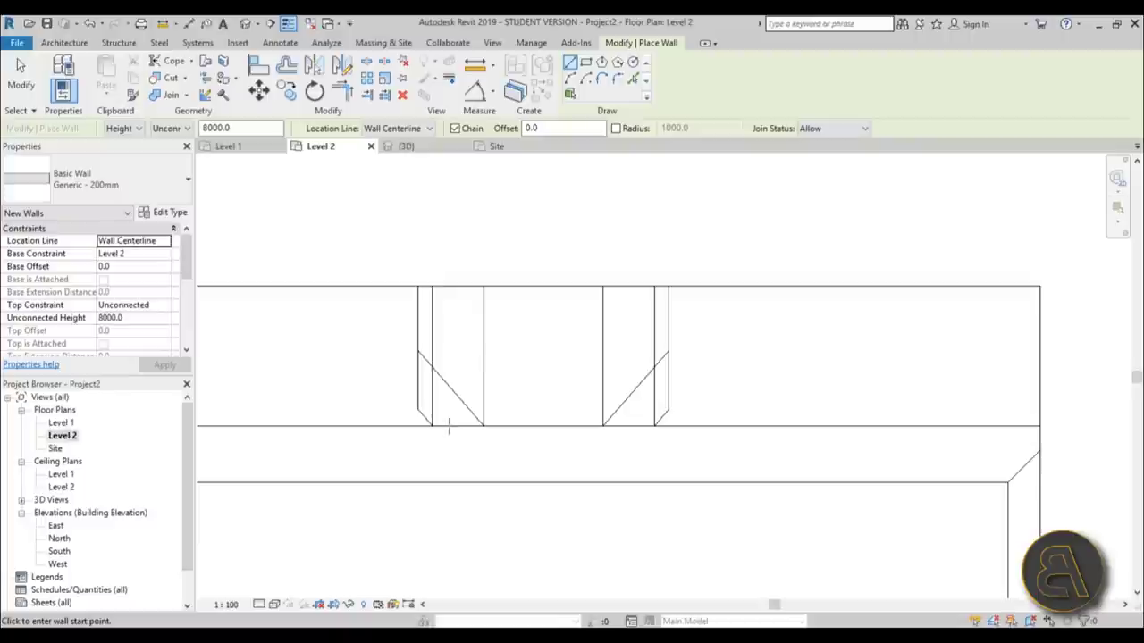
{"action": "left_click", "coordinate": [453, 453]}
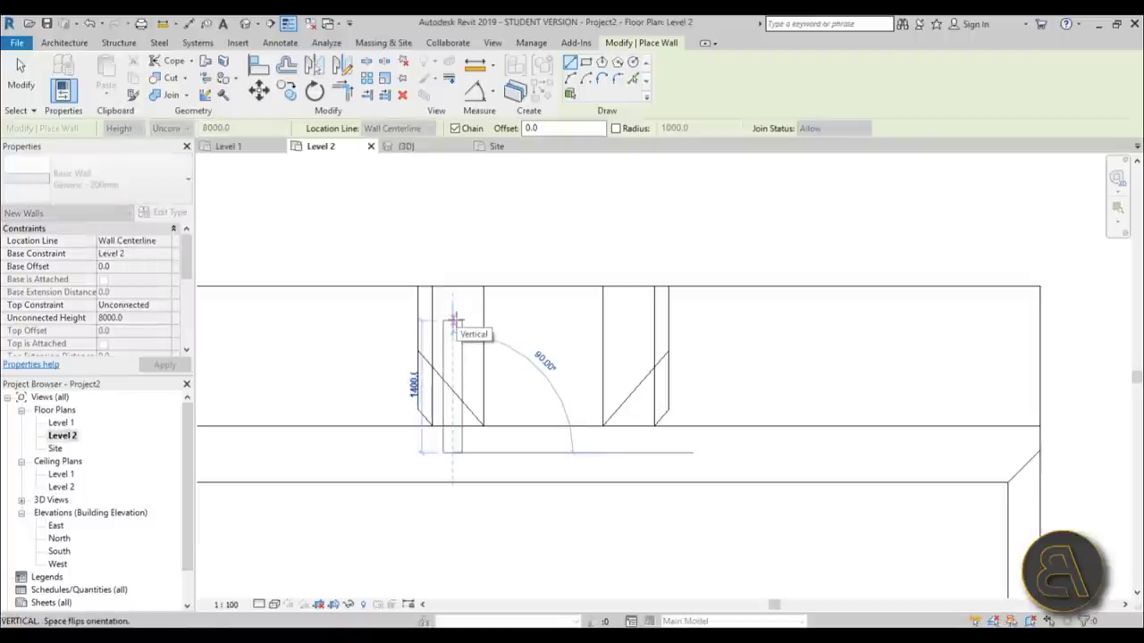
{"action": "key", "text": "Escape"}
{"action": "left_click", "coordinate": [188, 178]}
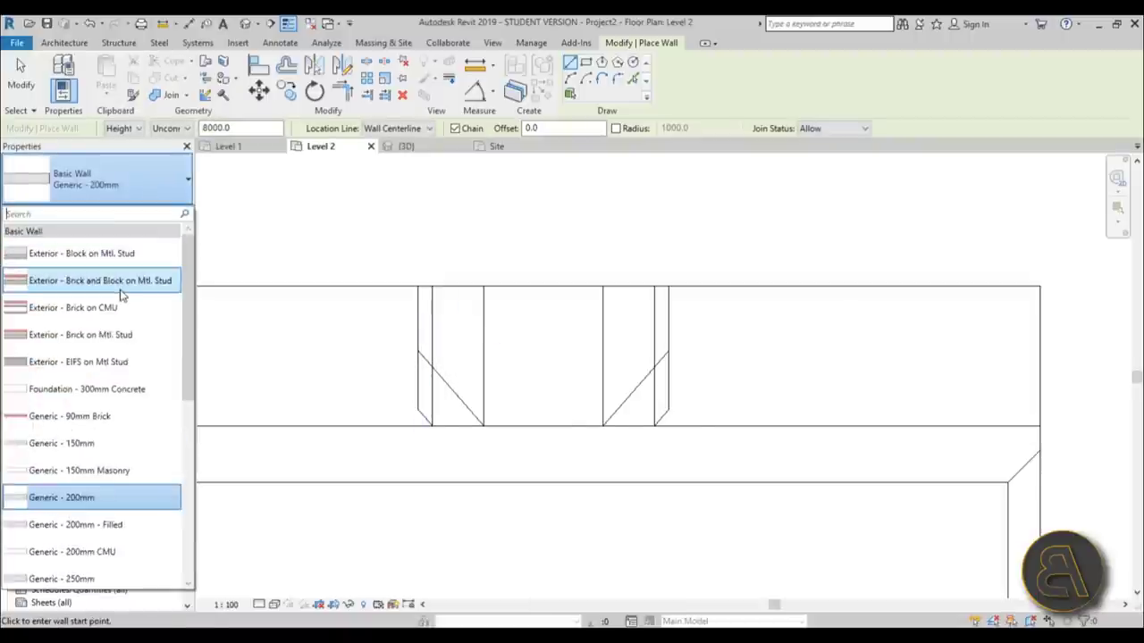
{"action": "left_click", "coordinate": [463, 439]}
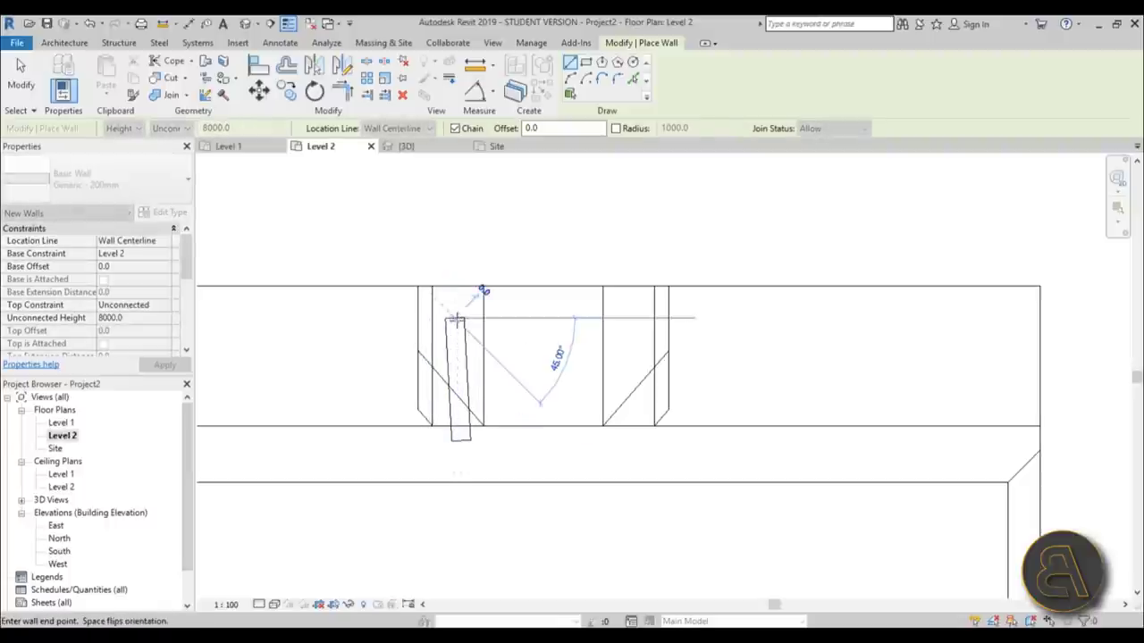
{"action": "left_click", "coordinate": [456, 320]}
{"action": "key", "text": "Escape"}
{"action": "key", "text": "Escape"}
{"action": "key", "text": "ctrl+z"}
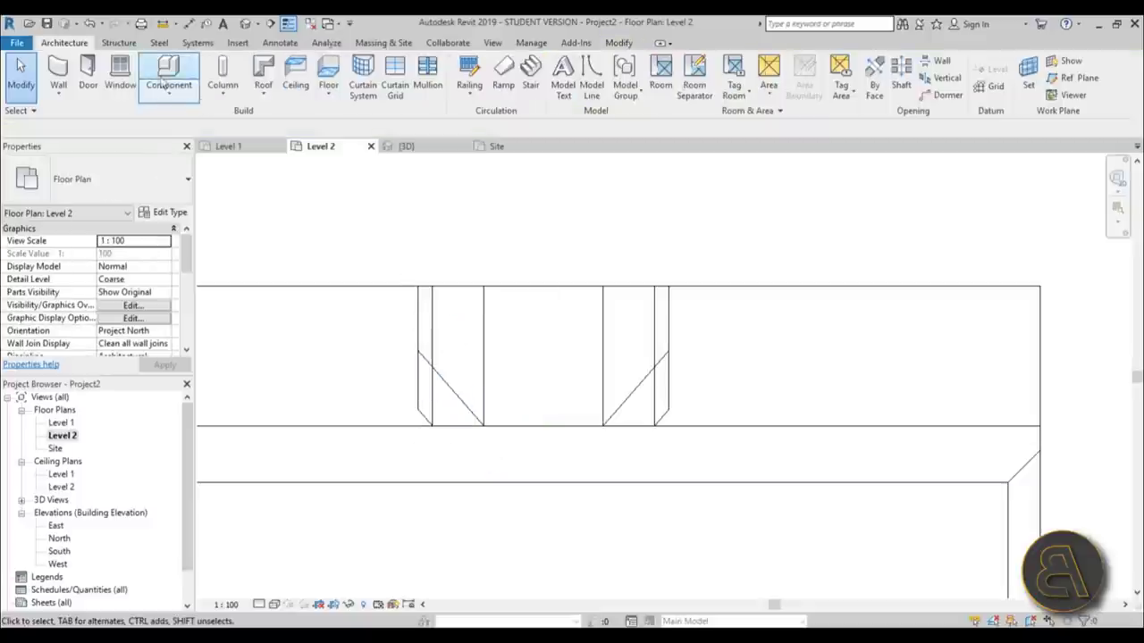
- Draw Generic - 200mm walls under the small gable roof: a 1400 mm side wall and a 1900 mm front wall
{"action": "key", "text": "w"}
{"action": "key", "text": "a"}
{"action": "left_click", "coordinate": [453, 443]}
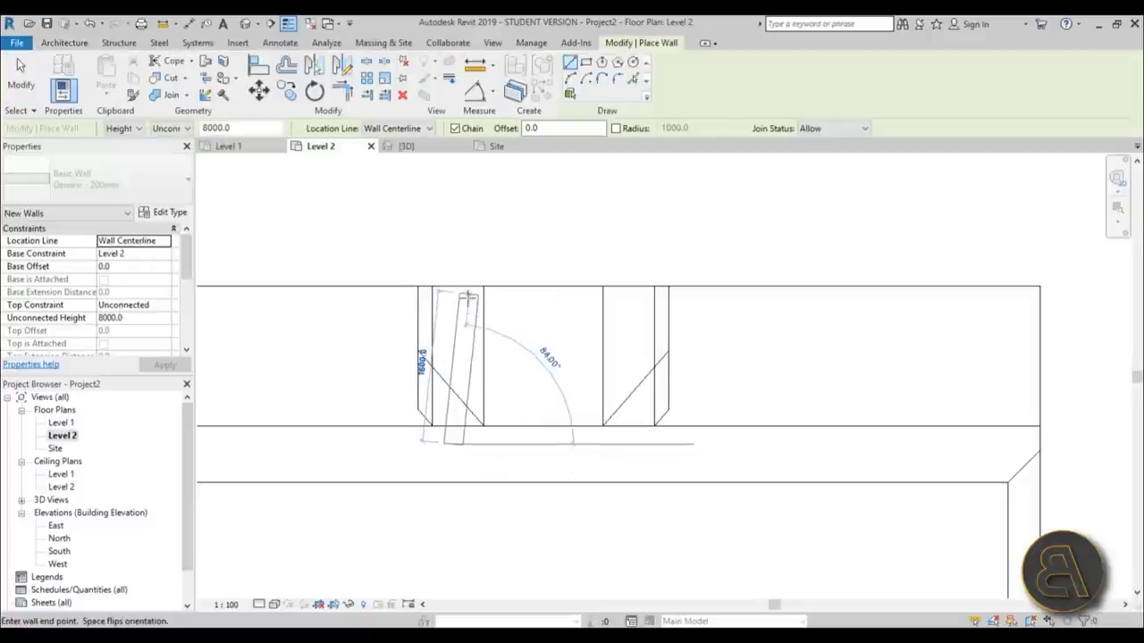
{"action": "left_click", "coordinate": [453, 312]}
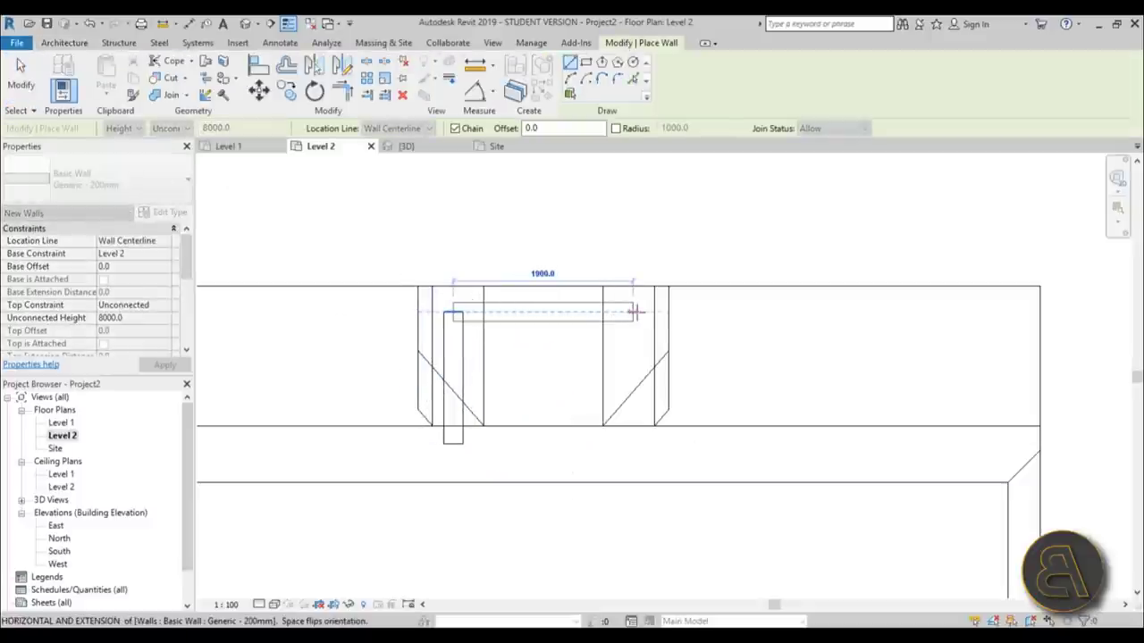
{"action": "left_click", "coordinate": [634, 312]}
{"action": "key", "text": "Escape"}
{"action": "key", "text": "Escape"}
- Mirror the dormer's side wall about the small gable roof's ridge line in the Site plan
{"action": "left_click", "coordinate": [455, 358]}
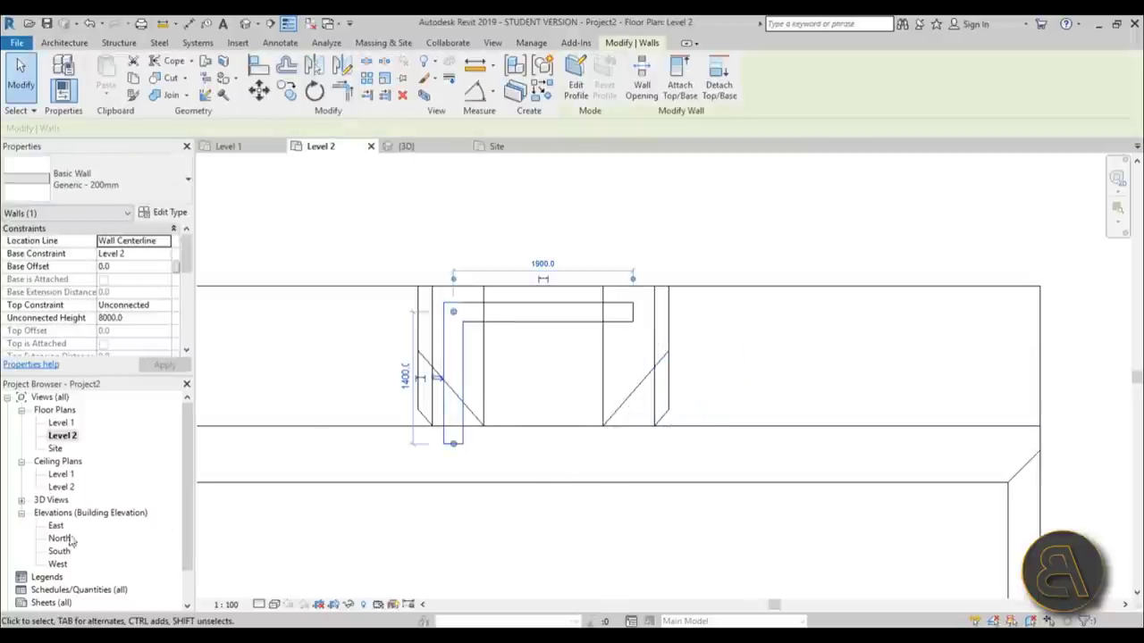
{"action": "double_click", "coordinate": [54, 450]}
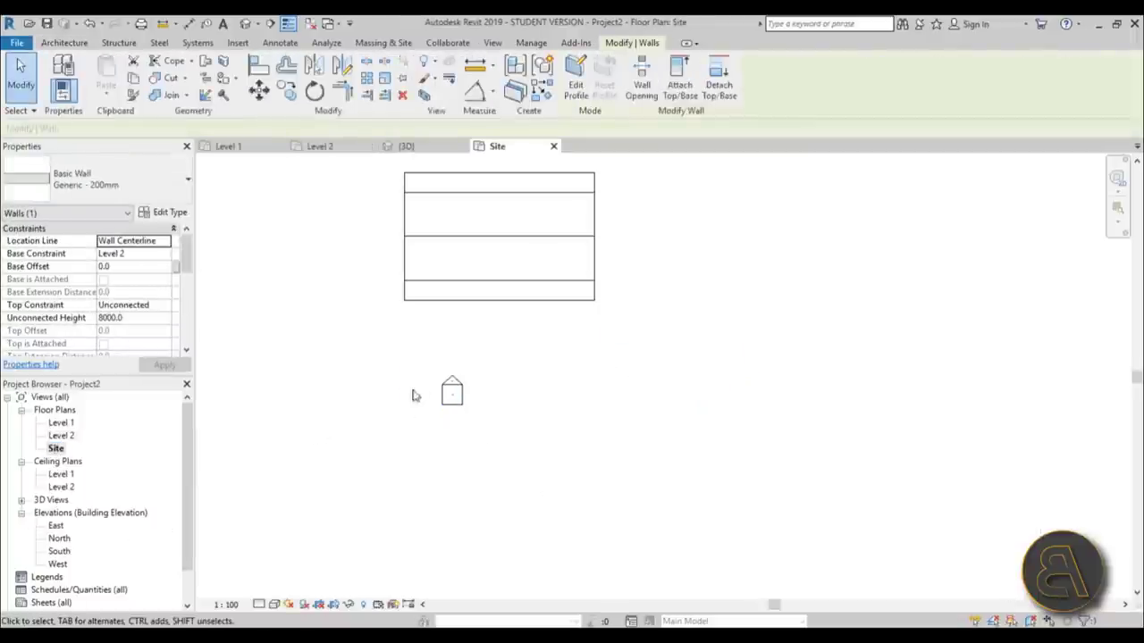
{"action": "middle_click_drag", "start_coordinate": [498, 333], "coordinate": [466, 628]}
{"action": "scroll", "coordinate": [464, 286], "scroll_direction": "up", "scroll_amount": 4}
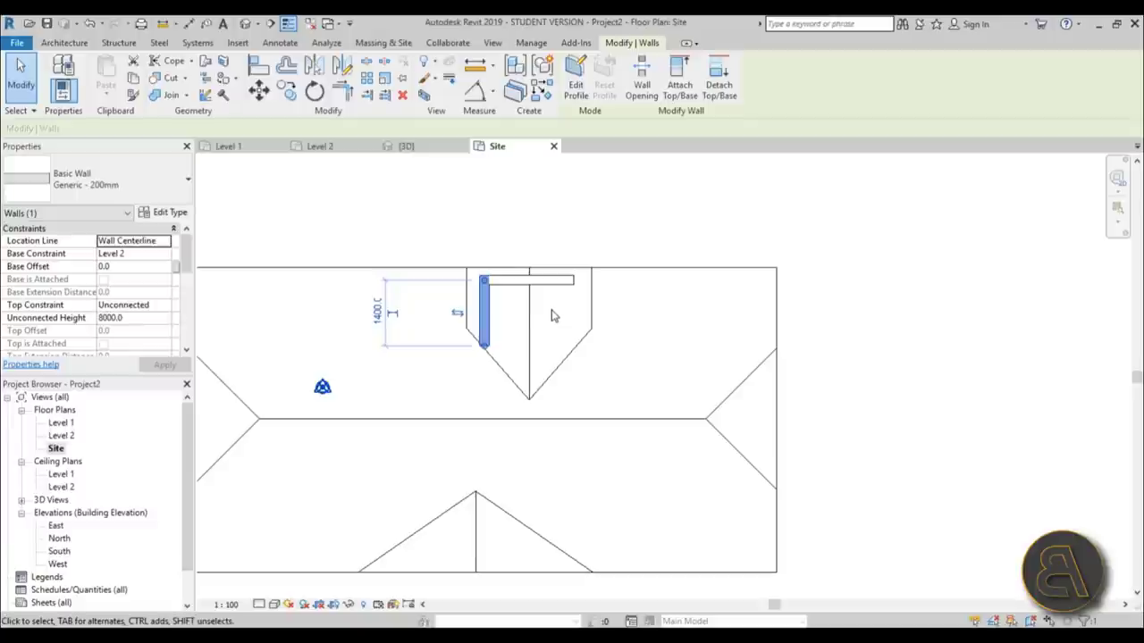
{"action": "key", "text": "m"}
{"action": "key", "text": "m"}
{"action": "left_click", "coordinate": [530, 320]}
{"action": "left_click", "coordinate": [480, 248]}
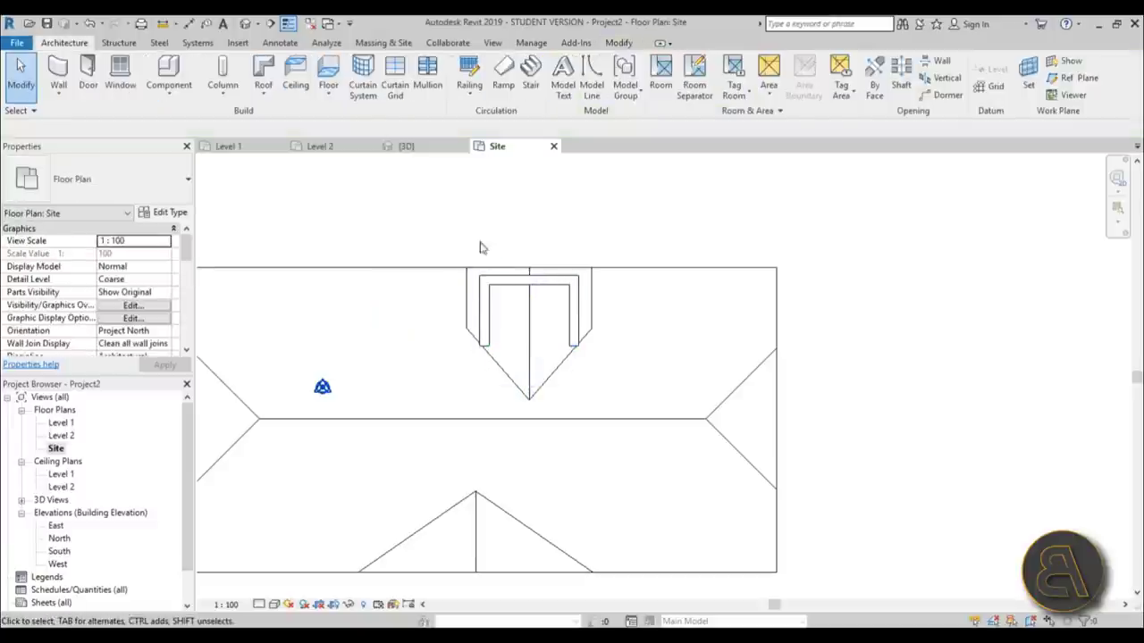
- Attach the tops of all three connected dormer walls to the small gable roof in the 3D view
{"action": "left_click", "coordinate": [245, 25]}
{"action": "middle_click_drag", "start_coordinate": [688, 330], "coordinate": [706, 192], "text": "shift"}
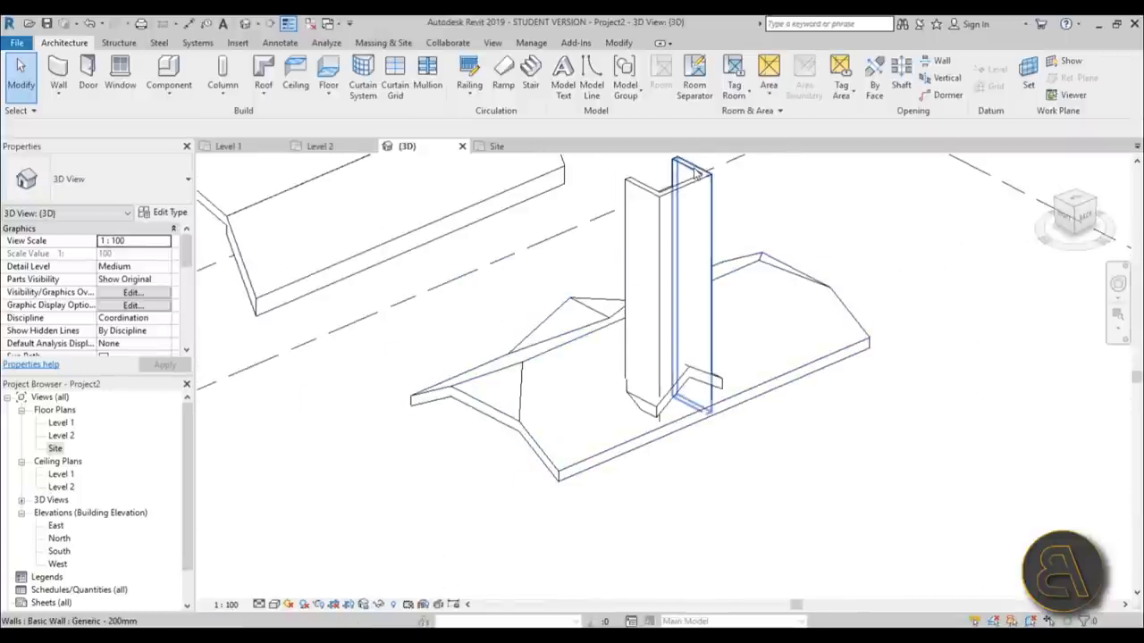
{"action": "left_click", "coordinate": [695, 172]}
{"action": "left_click", "coordinate": [682, 91]}
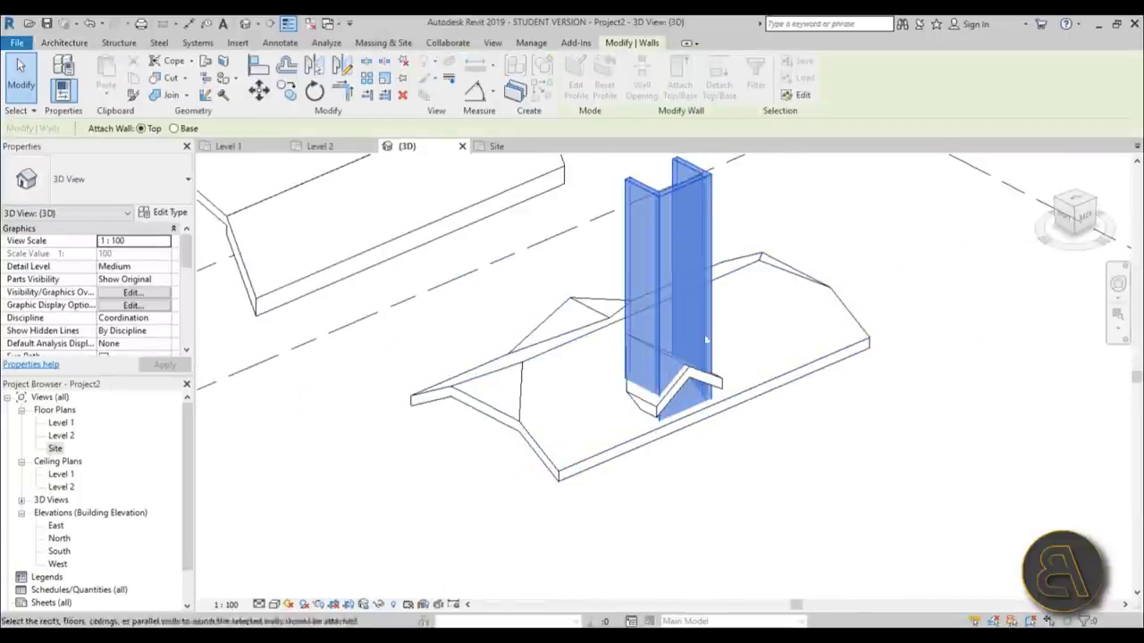
{"action": "scroll", "coordinate": [703, 357], "scroll_direction": "up", "scroll_amount": 3}
{"action": "left_click", "coordinate": [764, 442]}
{"action": "left_click", "coordinate": [763, 442]}
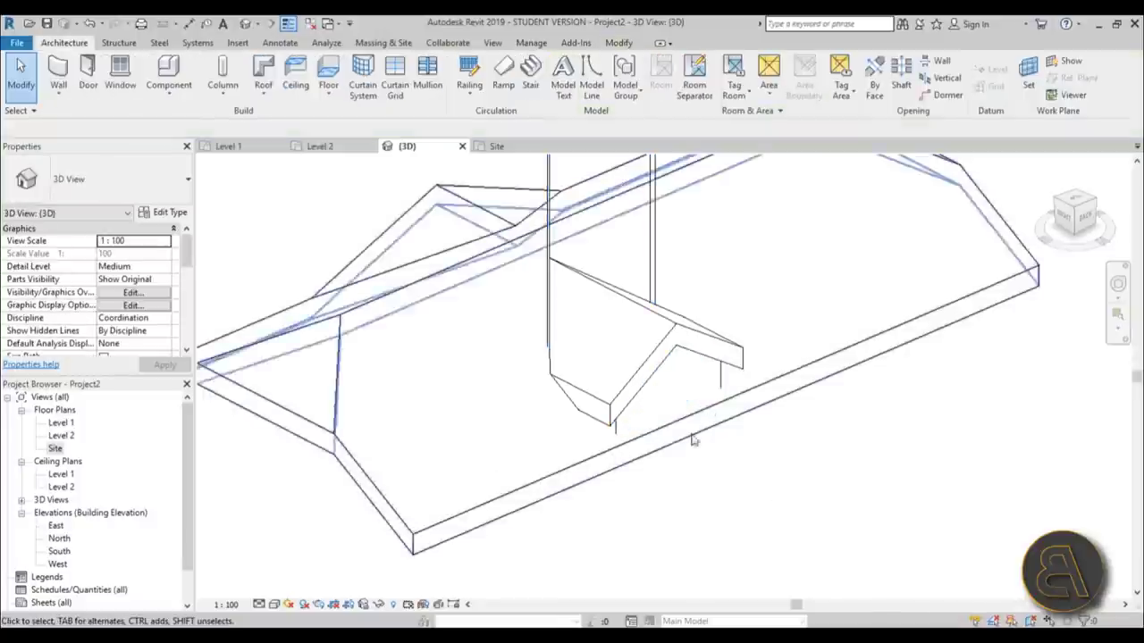
- Attach the tops of the two dormer side walls to the main roof
{"action": "scroll", "coordinate": [693, 440], "scroll_direction": "down", "scroll_amount": 2}
{"action": "middle_click_drag", "start_coordinate": [693, 440], "coordinate": [633, 545], "text": "shift"}
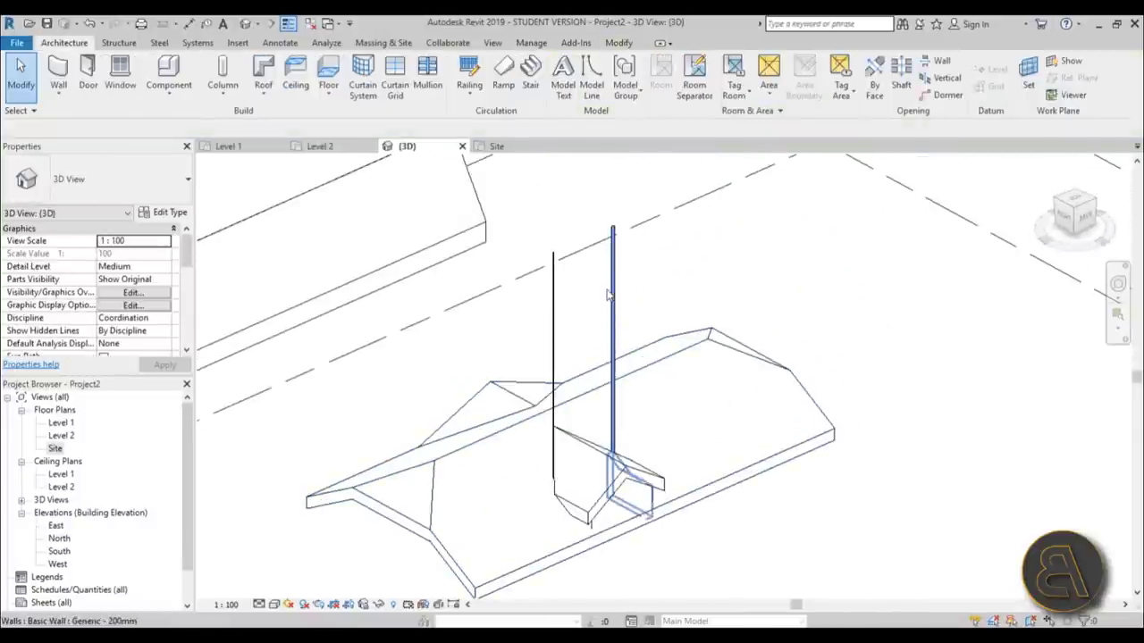
{"action": "left_click", "coordinate": [612, 299]}
{"action": "left_click", "coordinate": [562, 382], "text": "ctrl"}
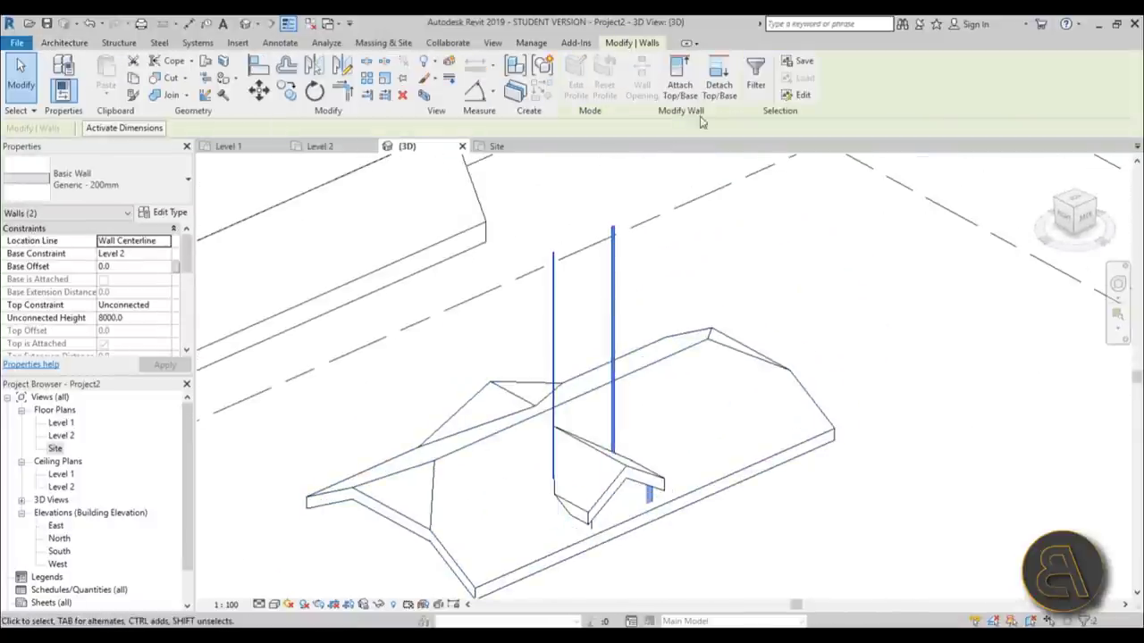
{"action": "left_click", "coordinate": [691, 103]}
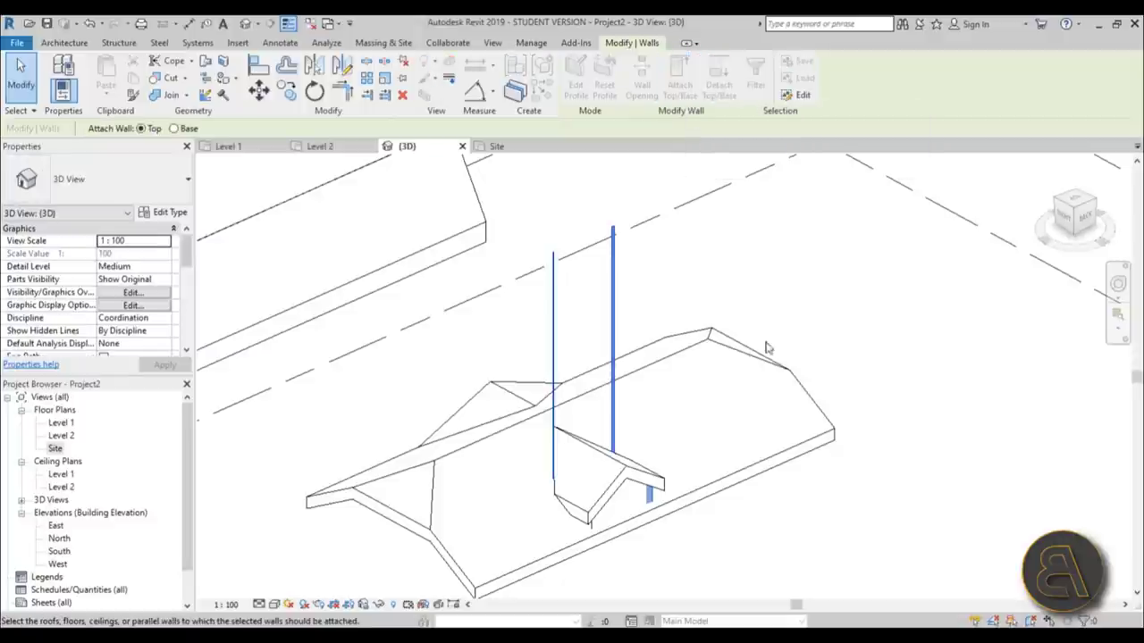
{"action": "left_click", "coordinate": [742, 362]}
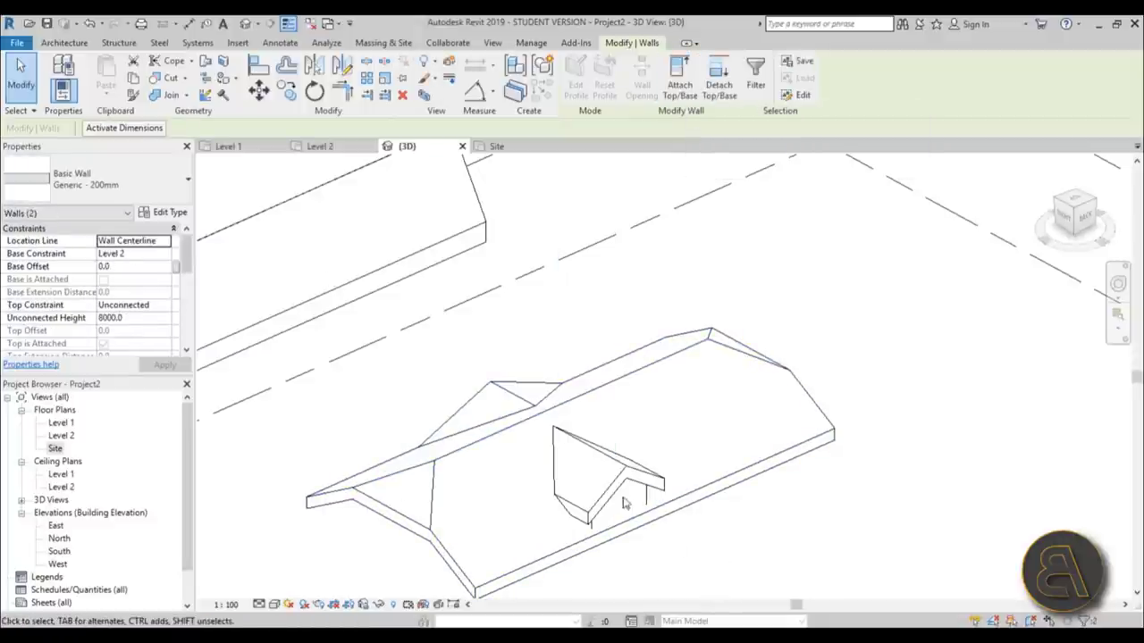
{"action": "left_click", "coordinate": [429, 325]}
- Start a dormer opening in the main roof, picking the small gable roof and the three wall faces as its boundary
{"action": "middle_click_drag", "start_coordinate": [429, 324], "coordinate": [737, 271], "text": "shift"}
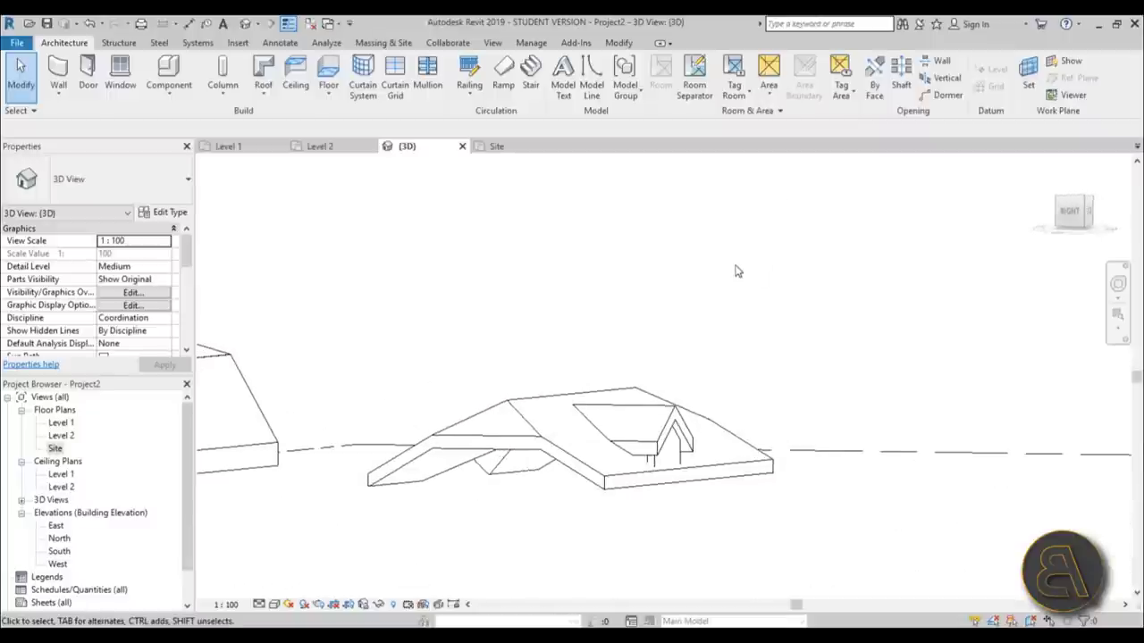
{"action": "middle_click_drag", "start_coordinate": [684, 420], "coordinate": [498, 388], "text": "shift"}
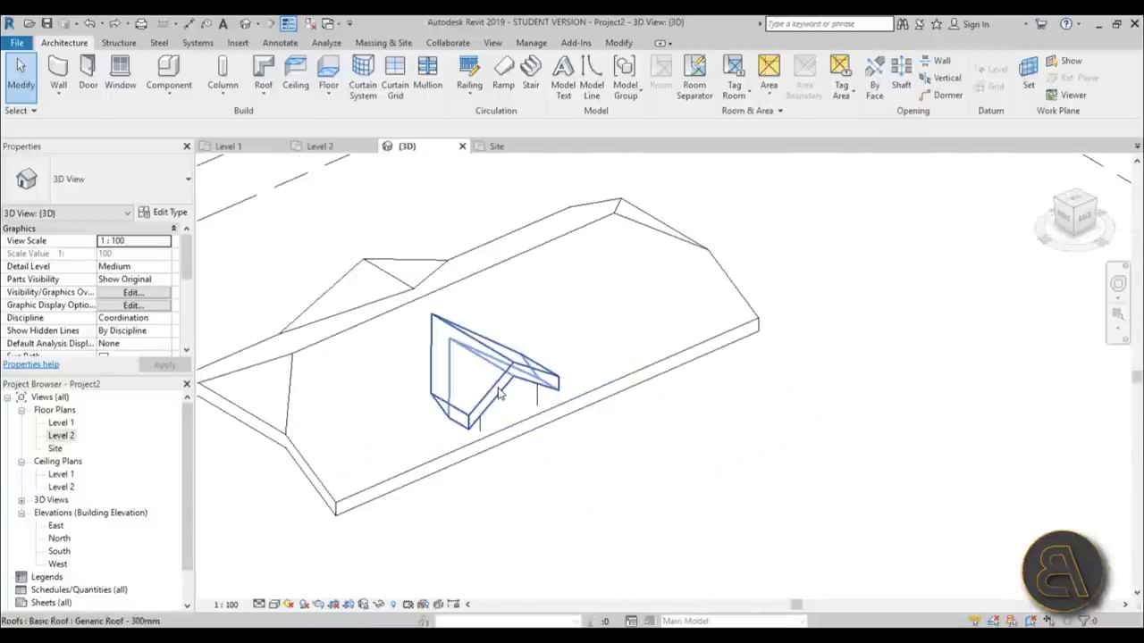
{"action": "scroll", "coordinate": [499, 396], "scroll_direction": "up", "scroll_amount": 2}
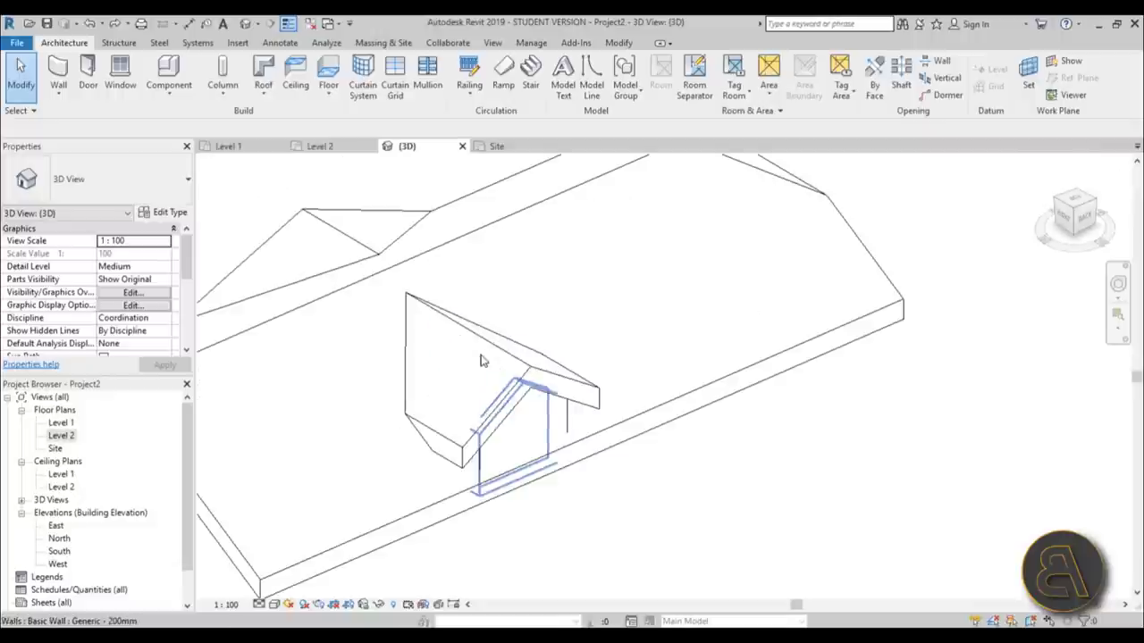
{"action": "left_click", "coordinate": [940, 101]}
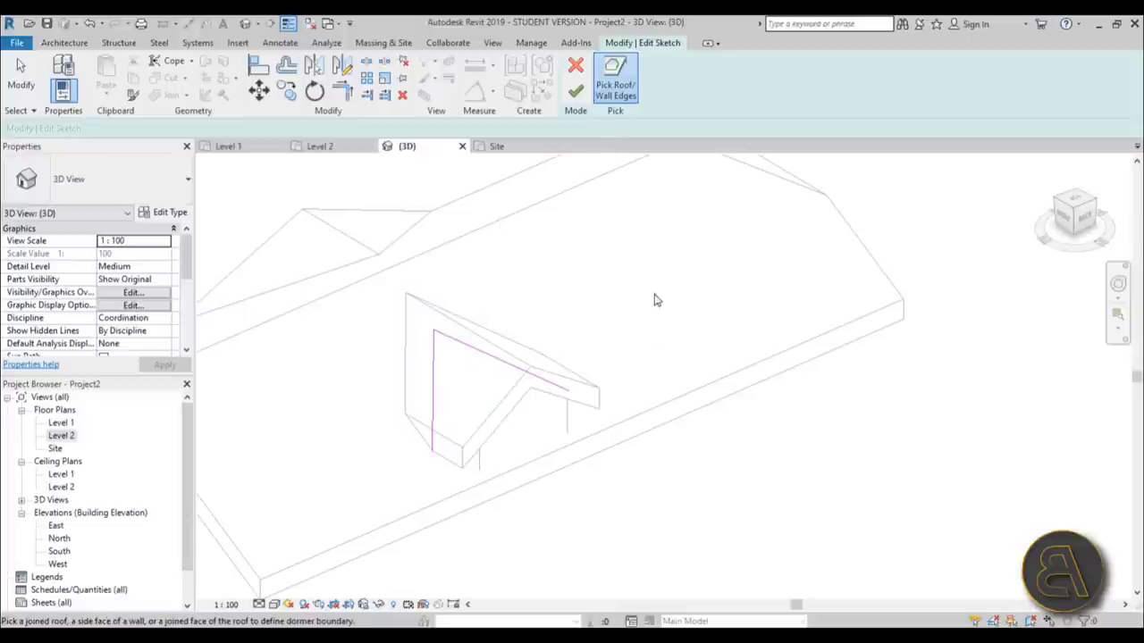
{"action": "mouse_move", "coordinate": [610, 381]}
{"action": "middle_mouse_down", "text": "shift"}
{"action": "mouse_move", "coordinate": [600, 339]}
{"action": "mouse_move", "coordinate": [575, 324]}
{"action": "mouse_move", "coordinate": [545, 353]}
{"action": "middle_mouse_up", "text": "shift"}
{"action": "scroll", "coordinate": [478, 430], "scroll_direction": "up", "scroll_amount": 3}
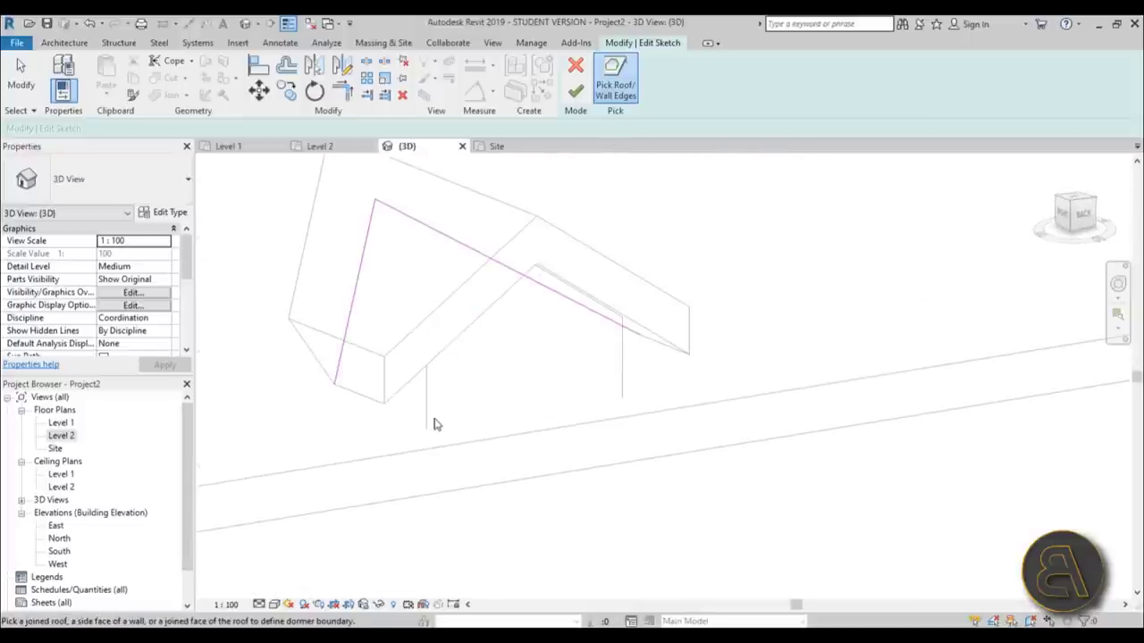
{"action": "left_click", "coordinate": [411, 420]}
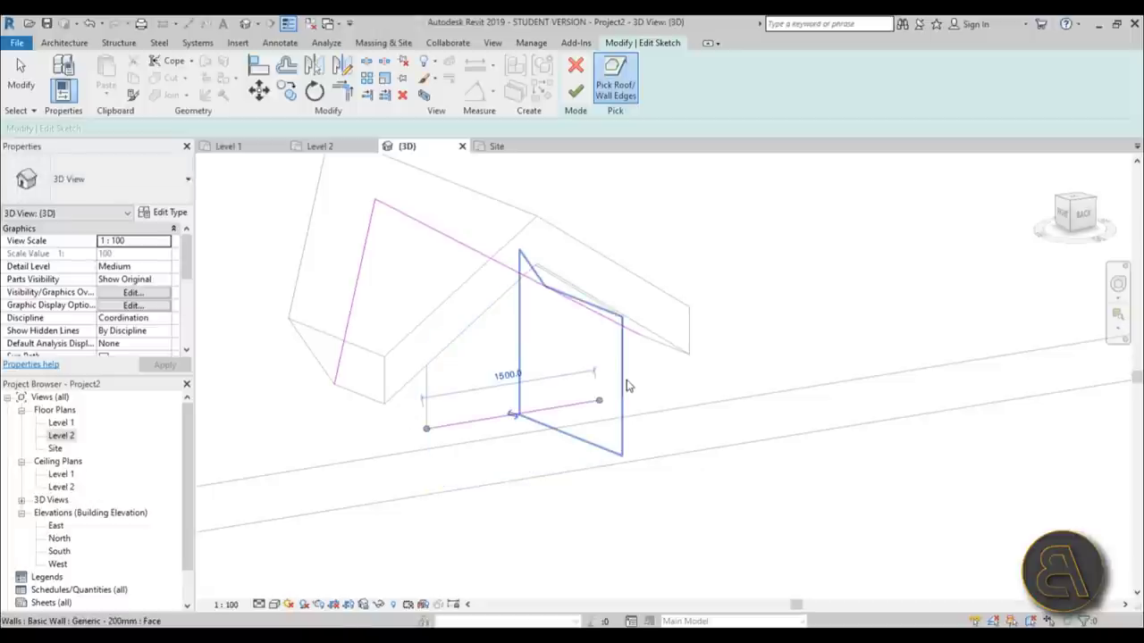
{"action": "left_click", "coordinate": [626, 380]}
{"action": "mouse_move", "coordinate": [625, 380]}
{"action": "middle_mouse_down", "text": "shift"}
{"action": "mouse_move", "coordinate": [324, 388]}
{"action": "mouse_move", "coordinate": [312, 352]}
{"action": "mouse_move", "coordinate": [521, 274]}
{"action": "mouse_move", "coordinate": [488, 360]}
{"action": "middle_mouse_up", "text": "shift"}
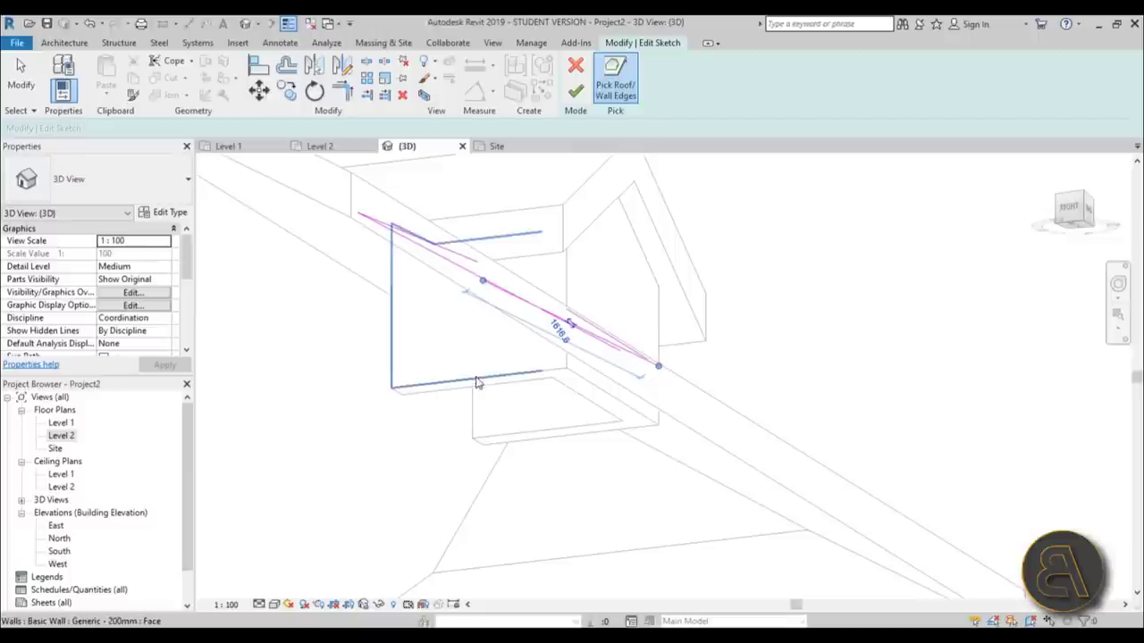
{"action": "middle_click_drag", "start_coordinate": [577, 326], "coordinate": [515, 435], "text": "shift"}
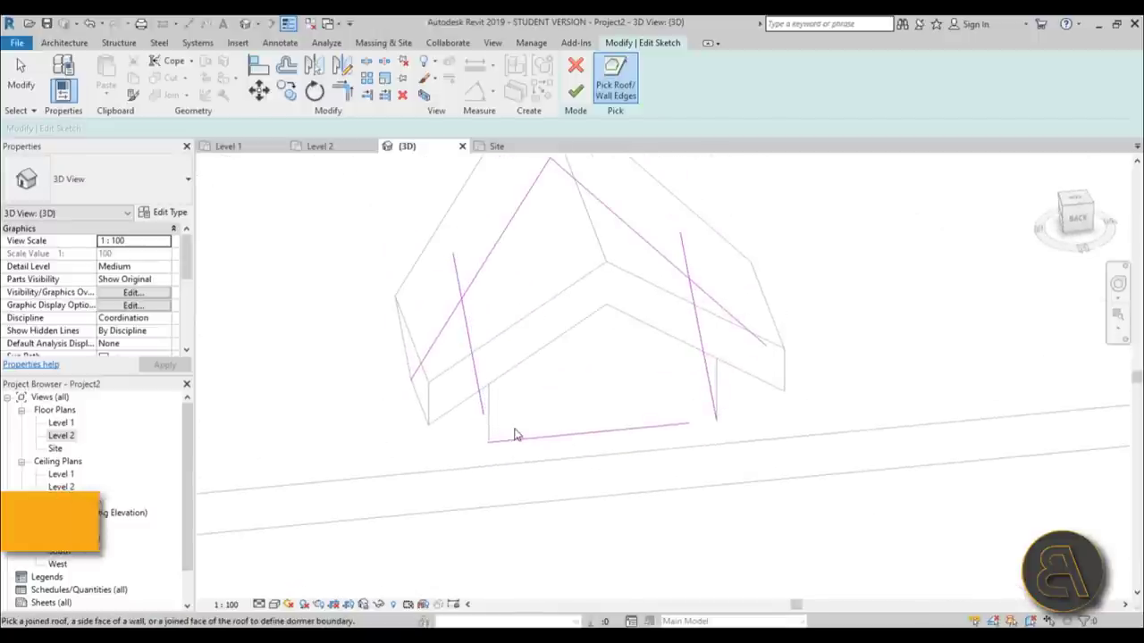
- Trim and extend the dormer boundary lines into a closed five-sided loop and finish the opening
{"action": "key", "text": "Escape"}
{"action": "key", "text": "t"}
{"action": "key", "text": "r"}
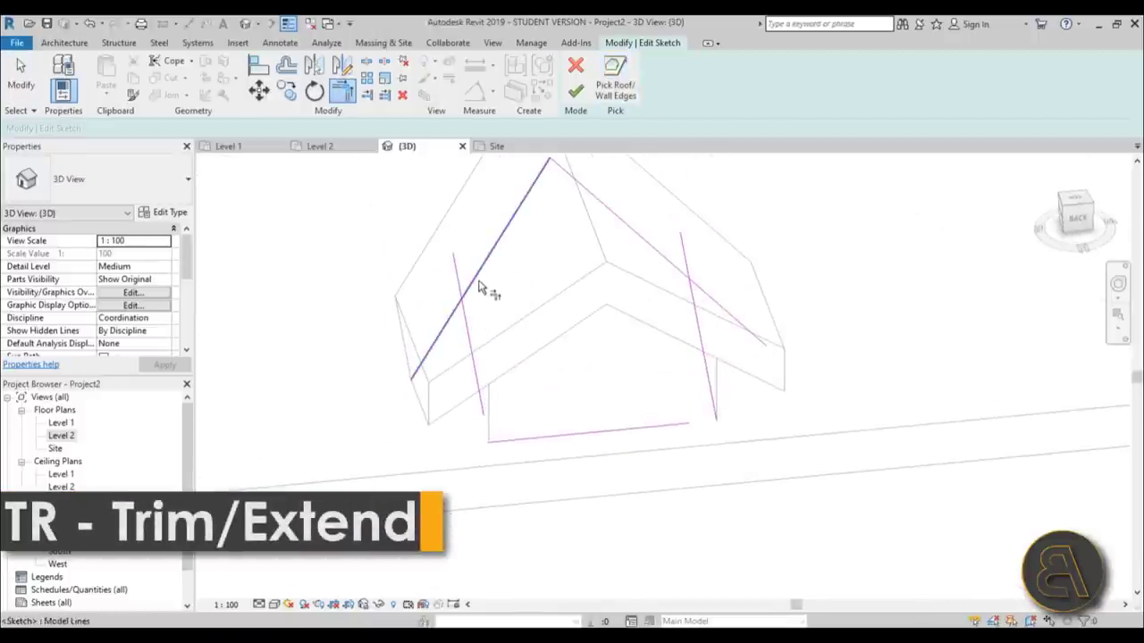
{"action": "left_click", "coordinate": [478, 290]}
{"action": "left_click", "coordinate": [466, 314]}
{"action": "left_click", "coordinate": [523, 439]}
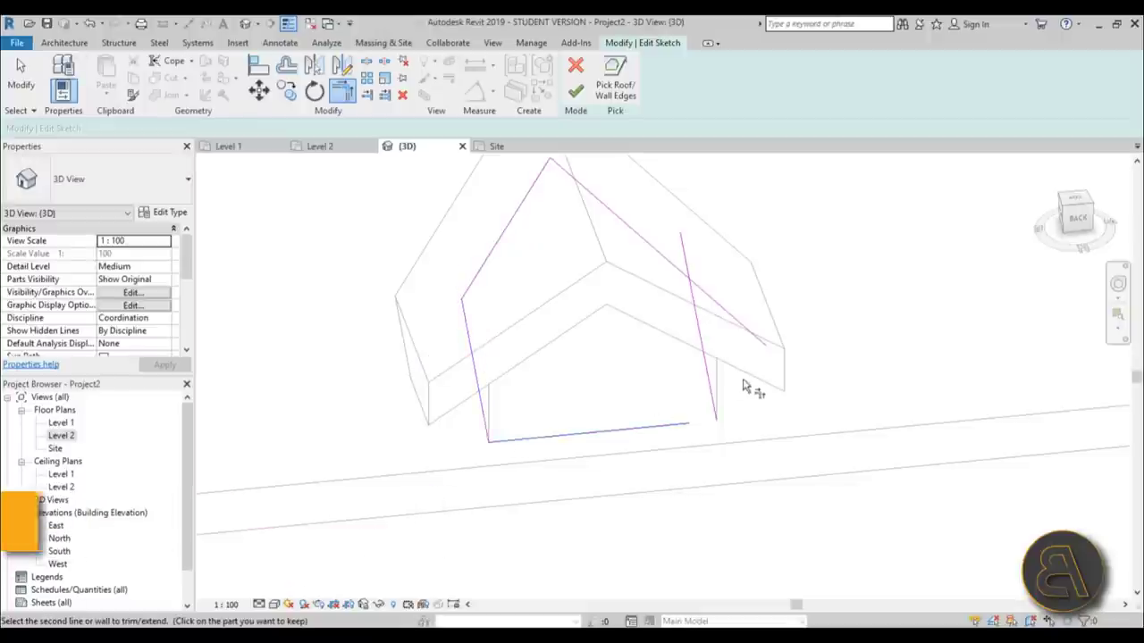
{"action": "left_click", "coordinate": [715, 389]}
{"action": "left_click", "coordinate": [688, 279]}
{"action": "left_click", "coordinate": [692, 291]}
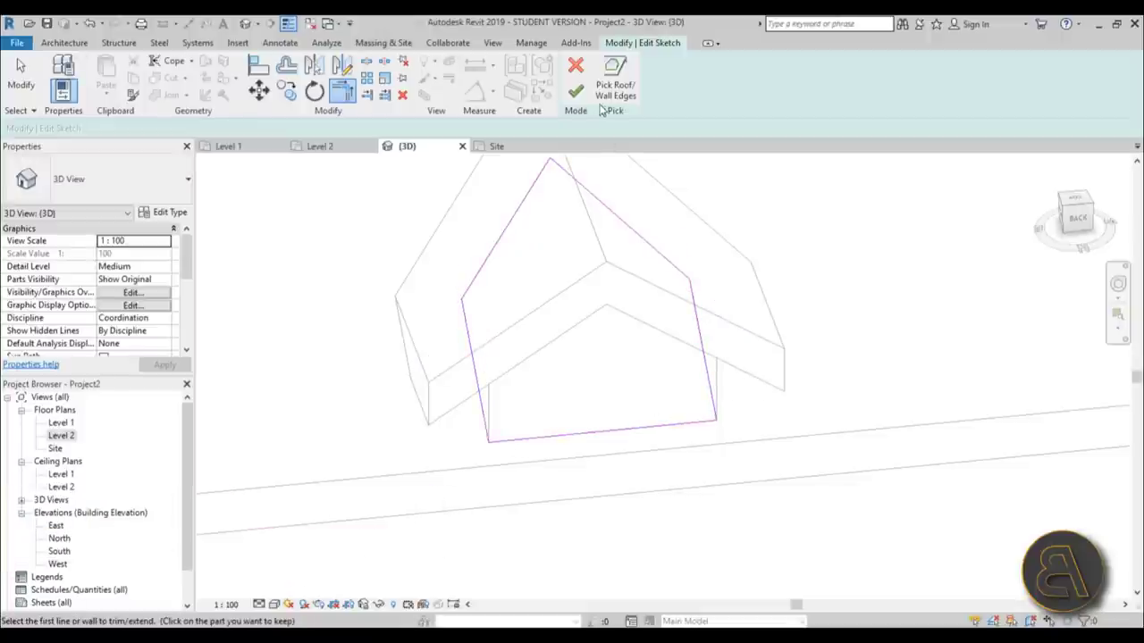
{"action": "left_click", "coordinate": [576, 94]}
{"action": "scroll", "coordinate": [648, 360], "scroll_direction": "down", "scroll_amount": 3}
{"action": "mouse_move", "coordinate": [679, 485]}
{"action": "middle_mouse_down", "text": "shift"}
{"action": "mouse_move", "coordinate": [786, 181]}
{"action": "mouse_move", "coordinate": [823, 143]}
{"action": "middle_mouse_up", "text": "shift"}
{"action": "middle_click_drag", "start_coordinate": [676, 390], "coordinate": [526, 503], "text": "shift"}
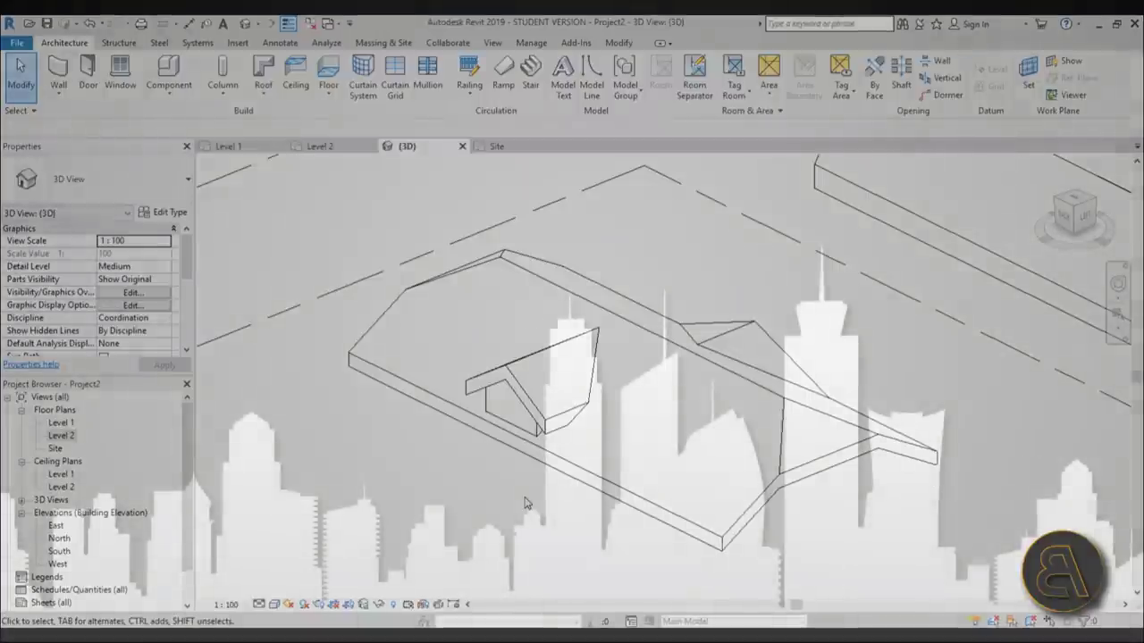